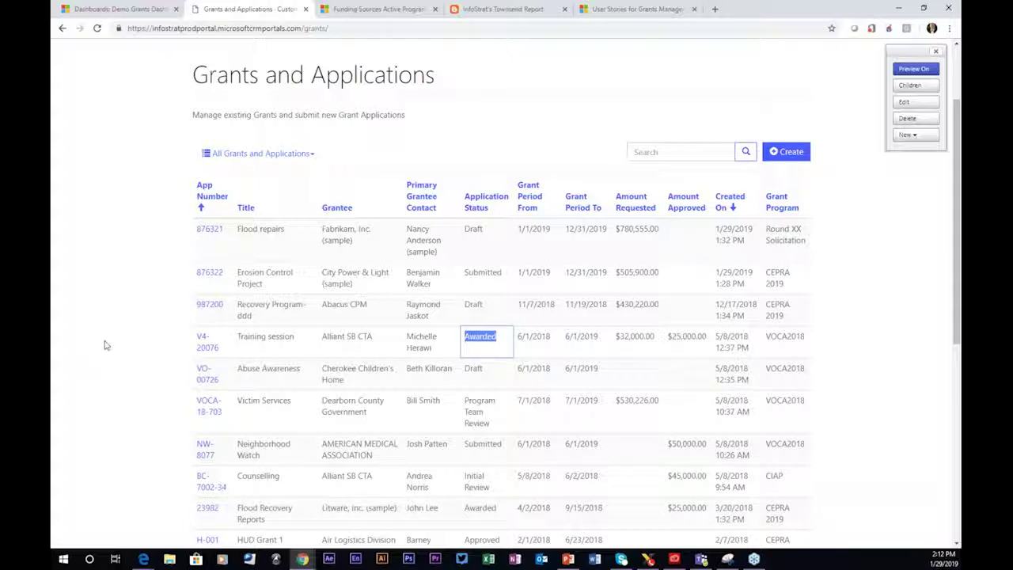
Start a new grant application, dismiss the portal's page editing toolbox, and set the grant program to SVAP 2018.
{"action": "left_click", "coordinate": [787, 157]}
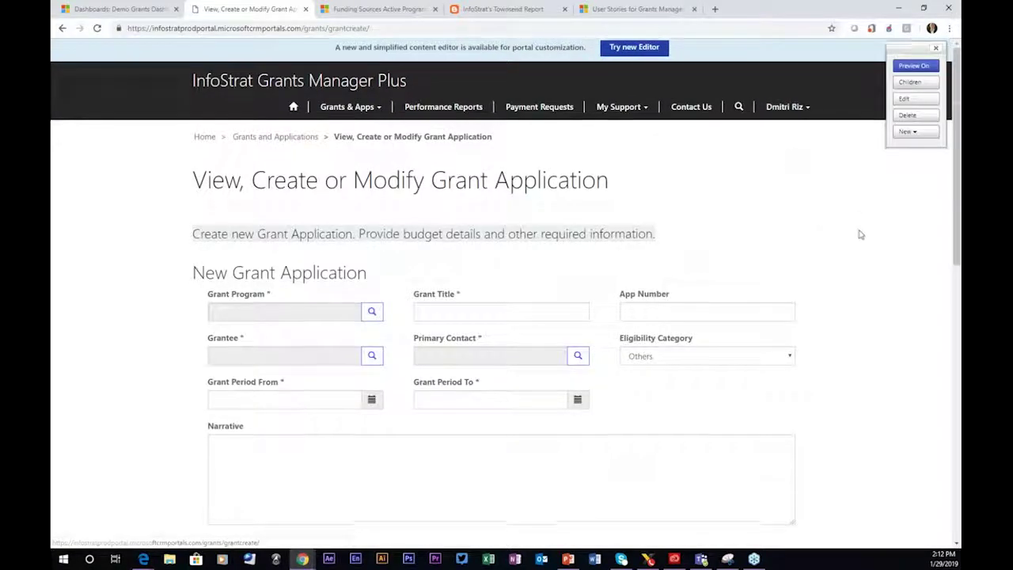
{"action": "scroll", "coordinate": [859, 232], "scroll_direction": "down", "scroll_amount": 2}
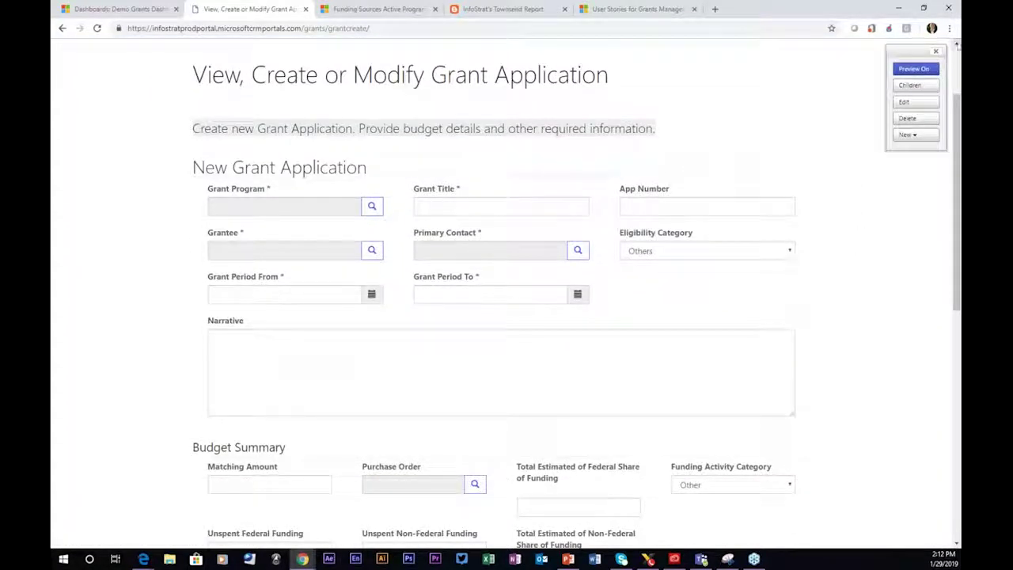
{"action": "left_click", "coordinate": [935, 51]}
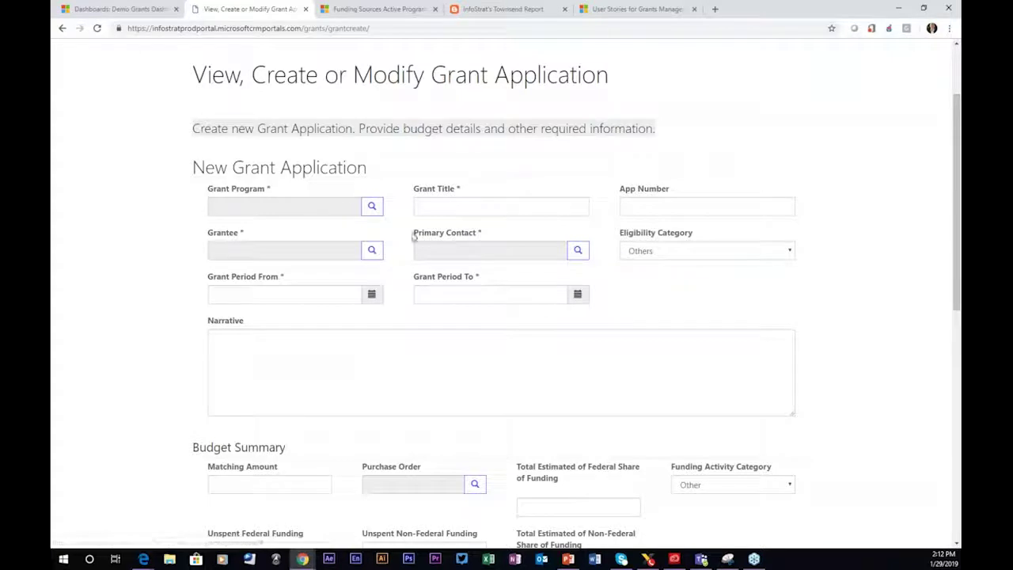
{"action": "left_click", "coordinate": [371, 206]}
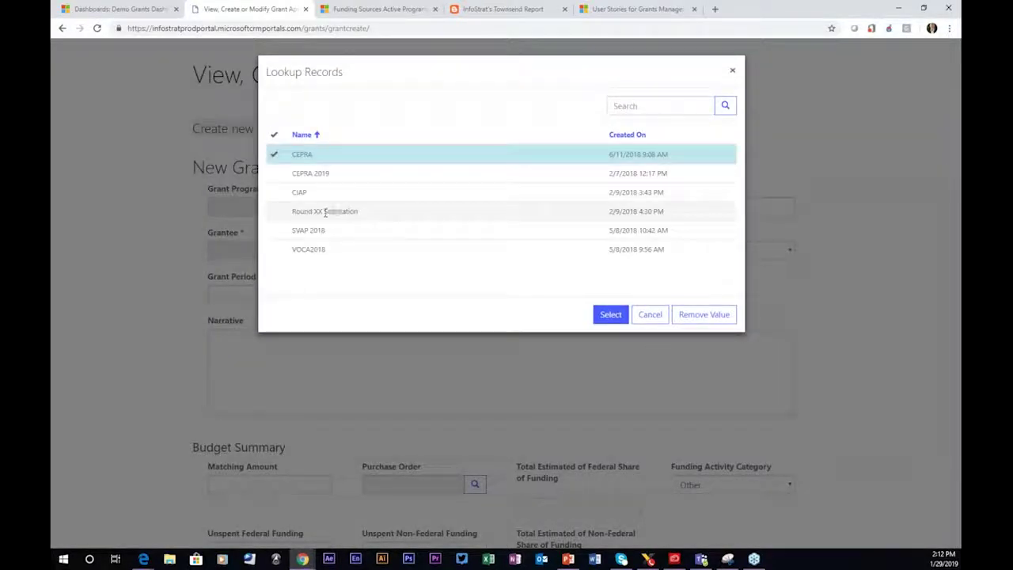
{"action": "left_click", "coordinate": [303, 231]}
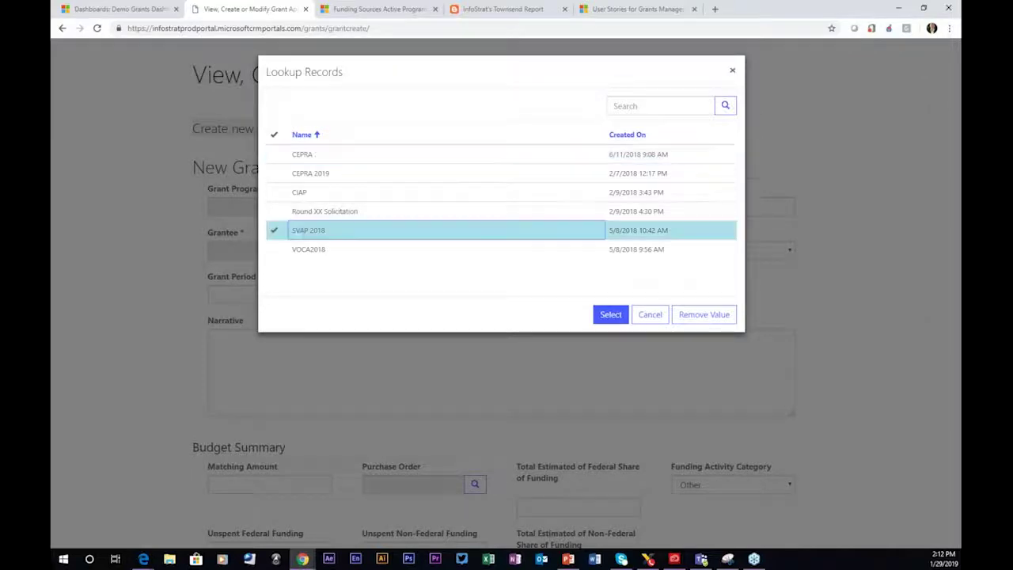
{"action": "left_click", "coordinate": [607, 313]}
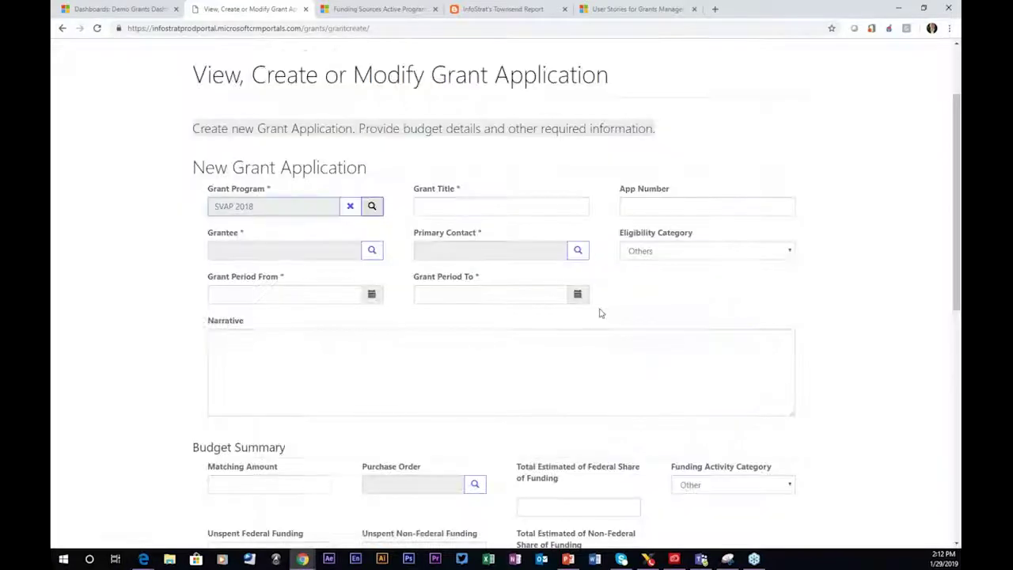
Set the grant title to Flood Recovery Reports and view the grantee lookup without choosing a record.
{"action": "left_click", "coordinate": [500, 208]}
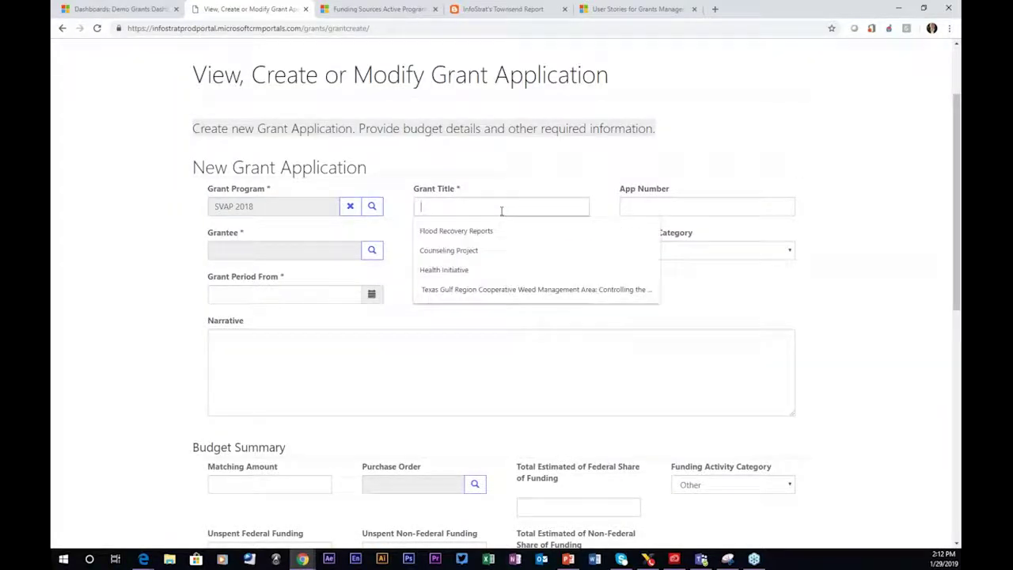
{"action": "left_click", "coordinate": [439, 231]}
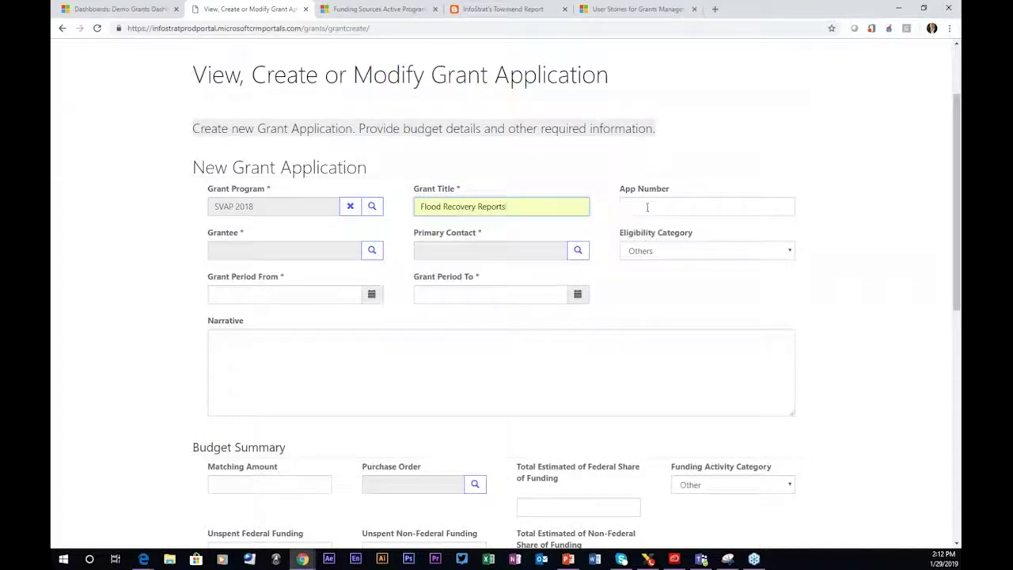
{"action": "left_click", "coordinate": [372, 251]}
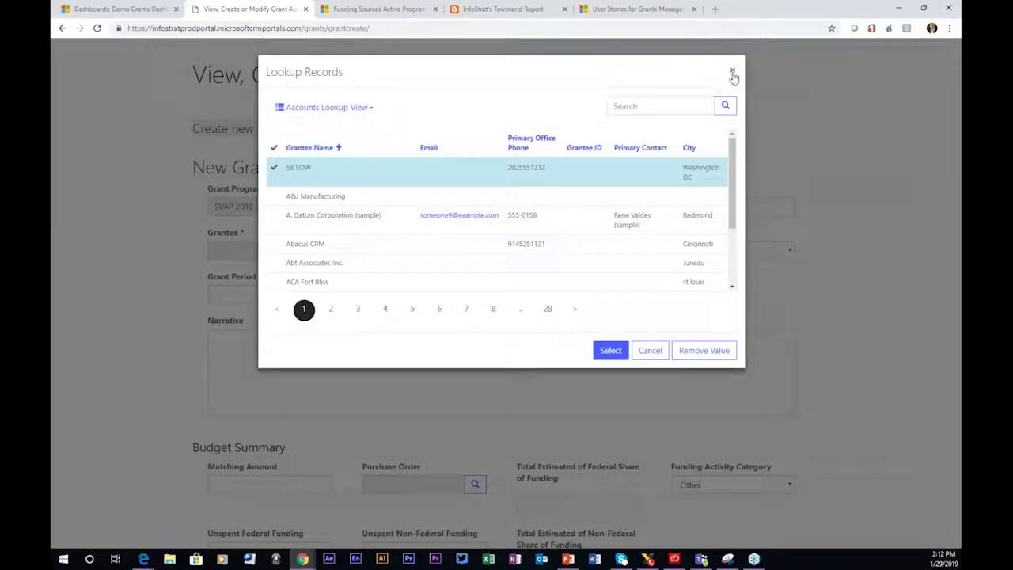
{"action": "left_click", "coordinate": [731, 72]}
Examine the new grant application form's applicant fields, narrative, budget summary and file attachment sections.
{"action": "scroll", "coordinate": [143, 308], "scroll_direction": "down", "scroll_amount": 1}
{"action": "scroll", "coordinate": [135, 311], "scroll_direction": "down", "scroll_amount": 3}
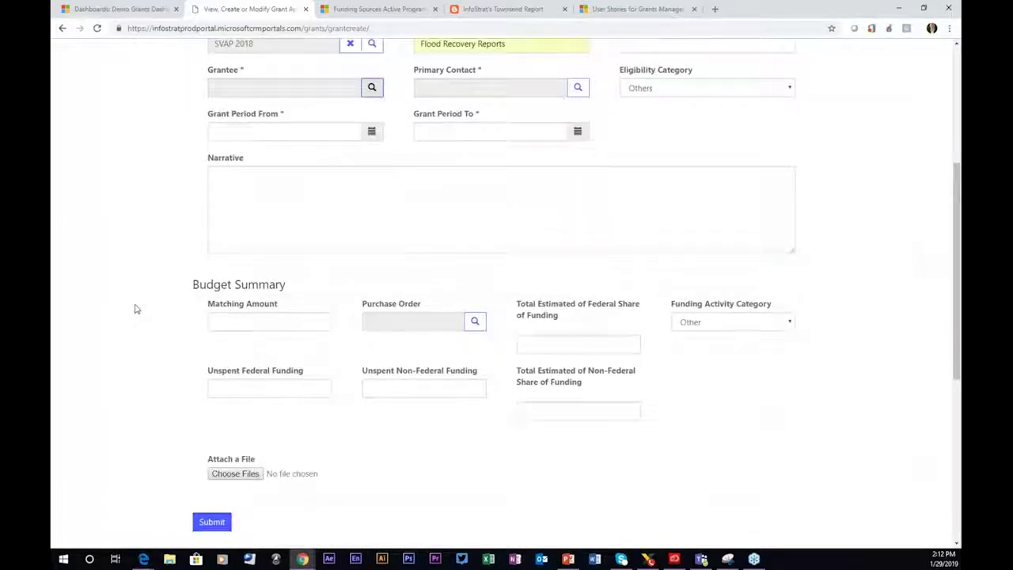
{"action": "scroll", "coordinate": [135, 308], "scroll_direction": "up", "scroll_amount": 1}
{"action": "scroll", "coordinate": [135, 308], "scroll_direction": "up", "scroll_amount": 5}
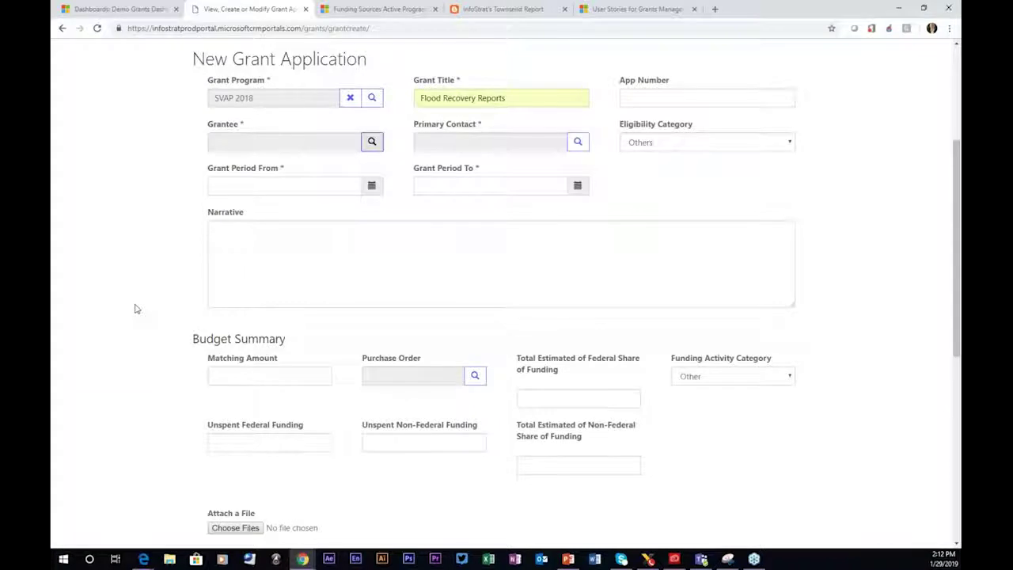
{"action": "scroll", "coordinate": [136, 307], "scroll_direction": "down", "scroll_amount": 4}
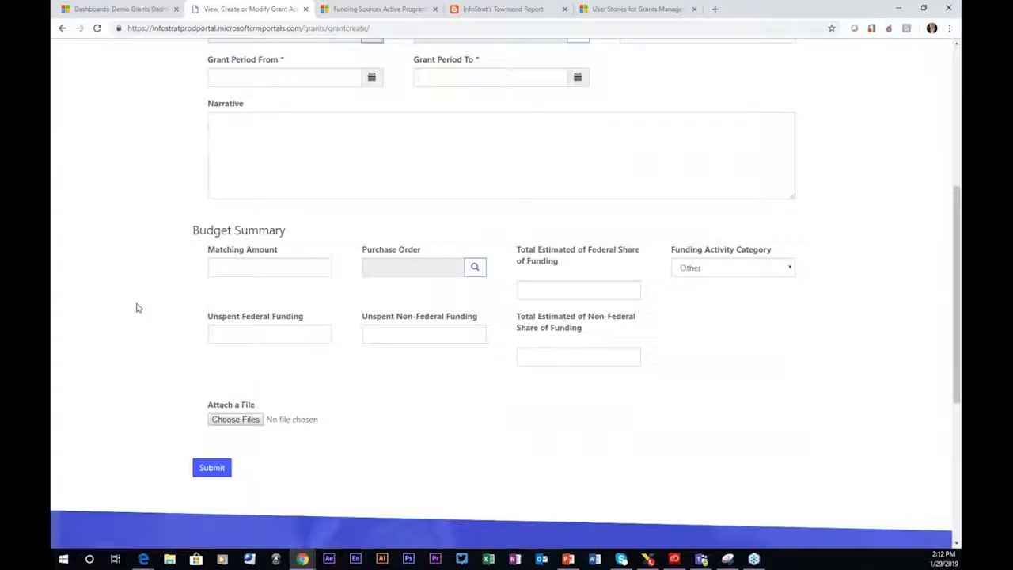
{"action": "scroll", "coordinate": [136, 308], "scroll_direction": "up", "scroll_amount": 1}
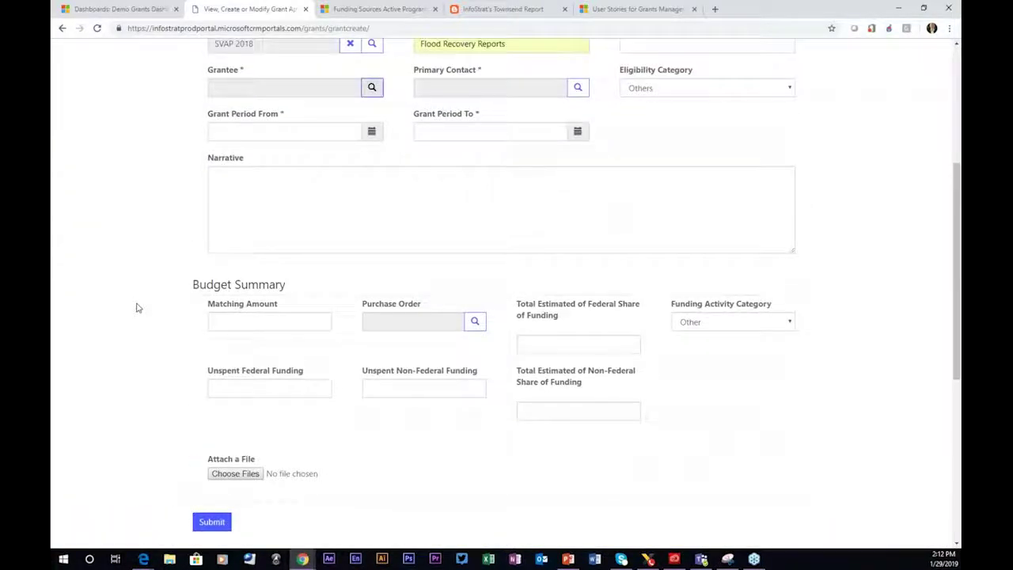
{"action": "scroll", "coordinate": [136, 308], "scroll_direction": "up", "scroll_amount": 1}
{"action": "scroll", "coordinate": [136, 308], "scroll_direction": "down", "scroll_amount": 3}
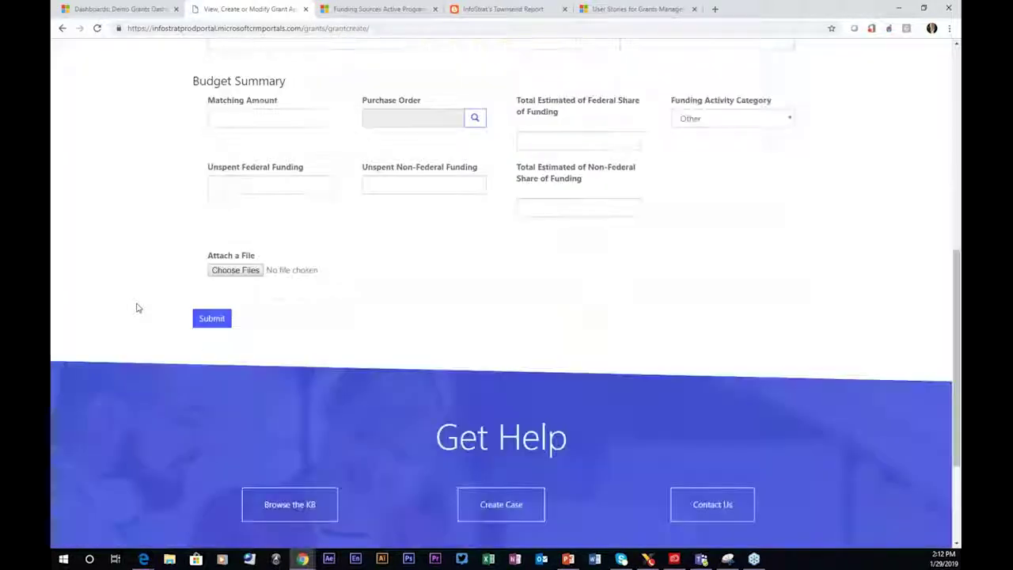
{"action": "scroll", "coordinate": [137, 305], "scroll_direction": "up", "scroll_amount": 5}
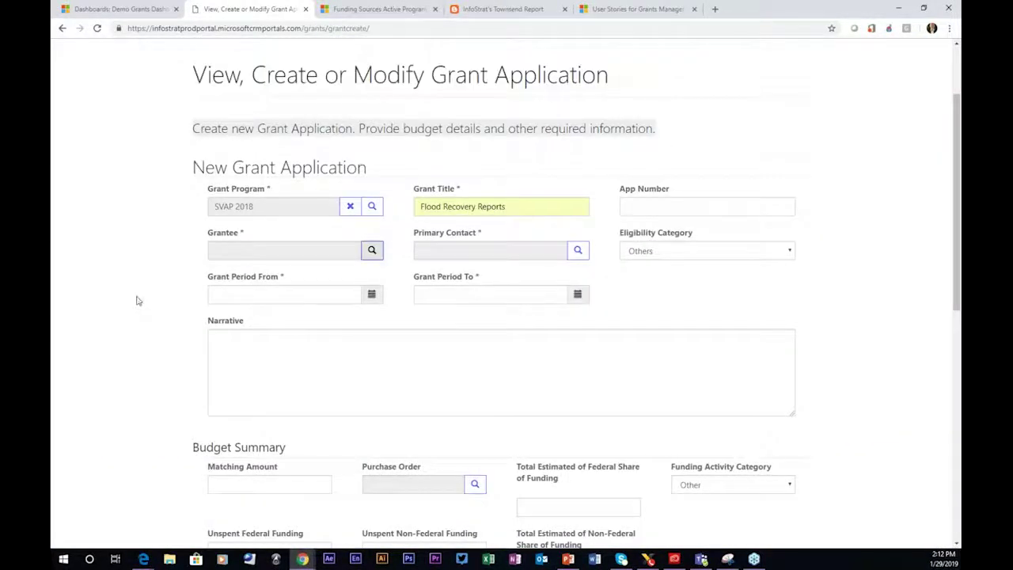
Leave the application form without submitting and look through the Grants and Applications list.
{"action": "left_click", "coordinate": [61, 30]}
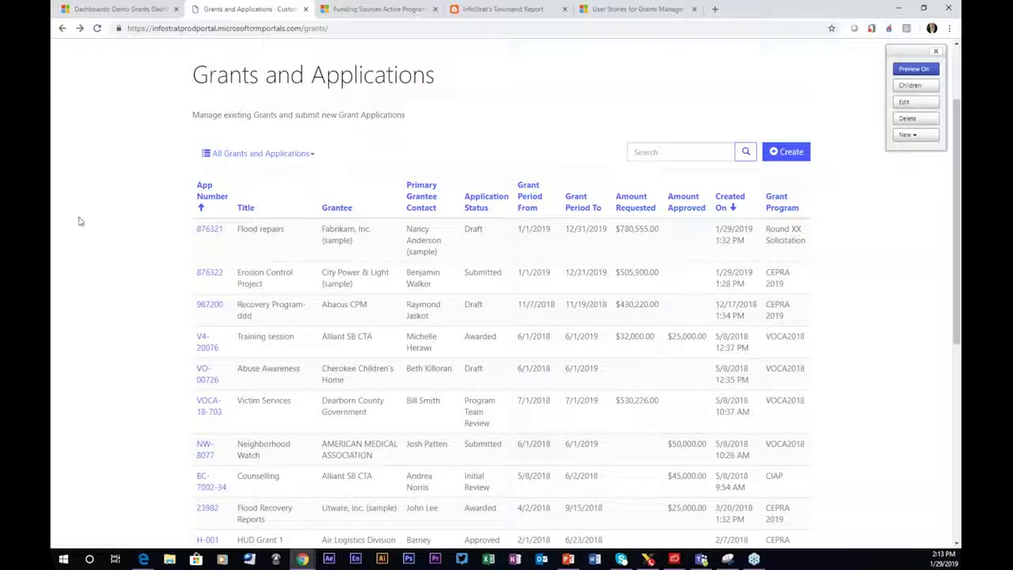
{"action": "scroll", "coordinate": [79, 221], "scroll_direction": "up", "scroll_amount": 3}
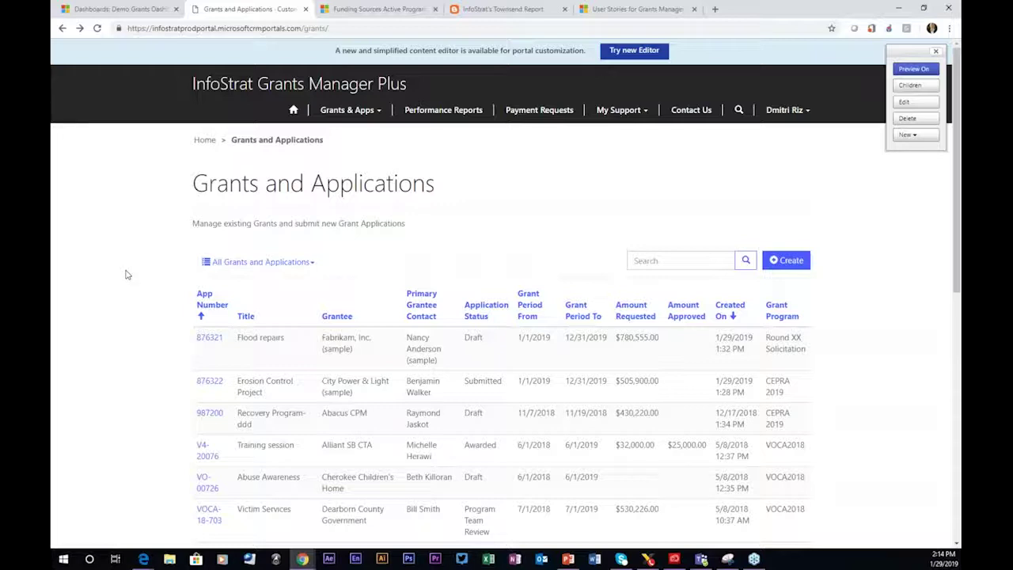
{"action": "scroll", "coordinate": [125, 275], "scroll_direction": "down", "scroll_amount": 1}
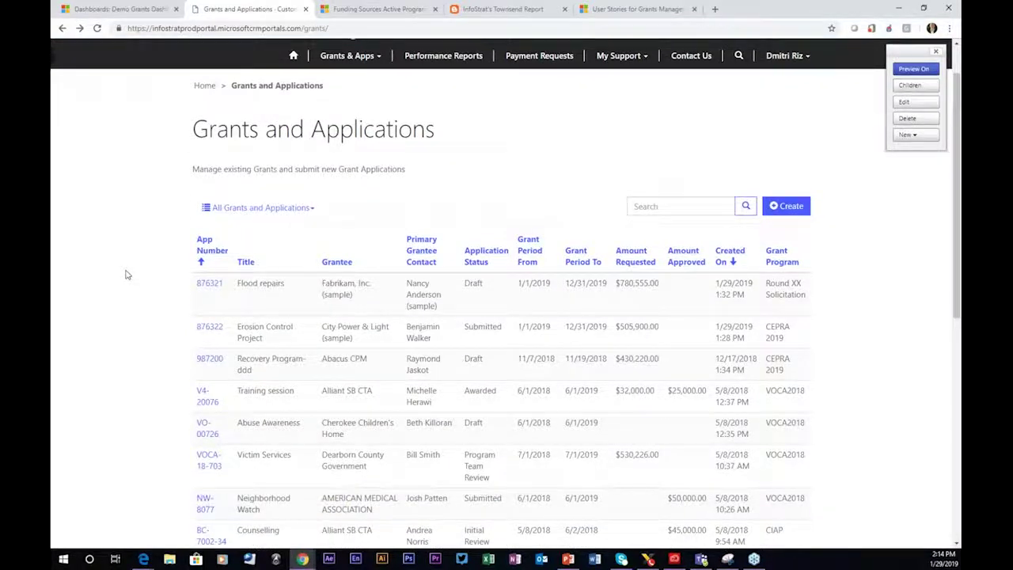
{"action": "scroll", "coordinate": [125, 275], "scroll_direction": "down", "scroll_amount": 2}
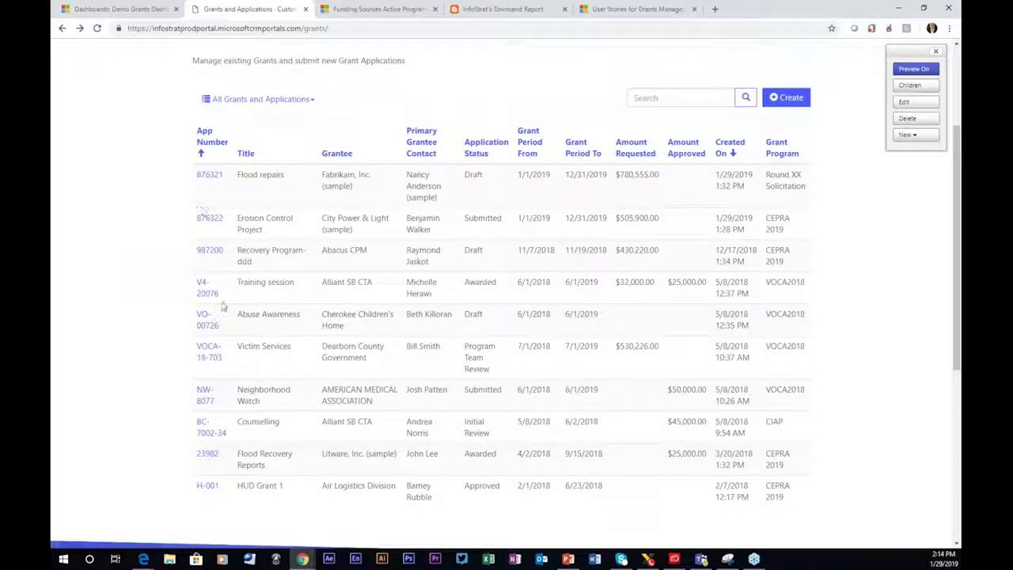
{"action": "scroll", "coordinate": [91, 297], "scroll_direction": "up", "scroll_amount": 3}
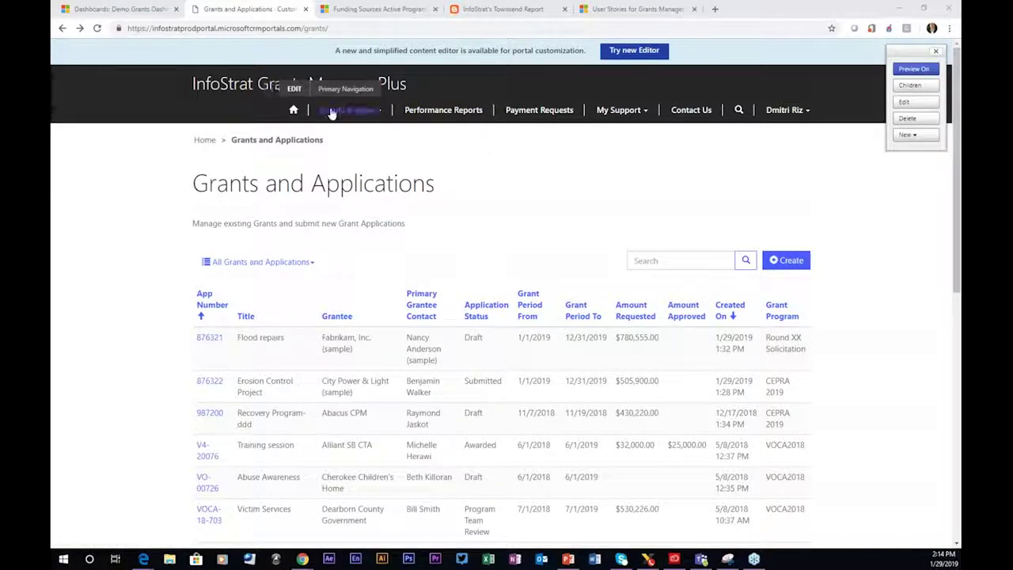
Open the G1 - Period 1 performance report and examine its project status options and project activity lookup.
{"action": "left_click_drag", "start_coordinate": [351, 115], "coordinate": [431, 116]}
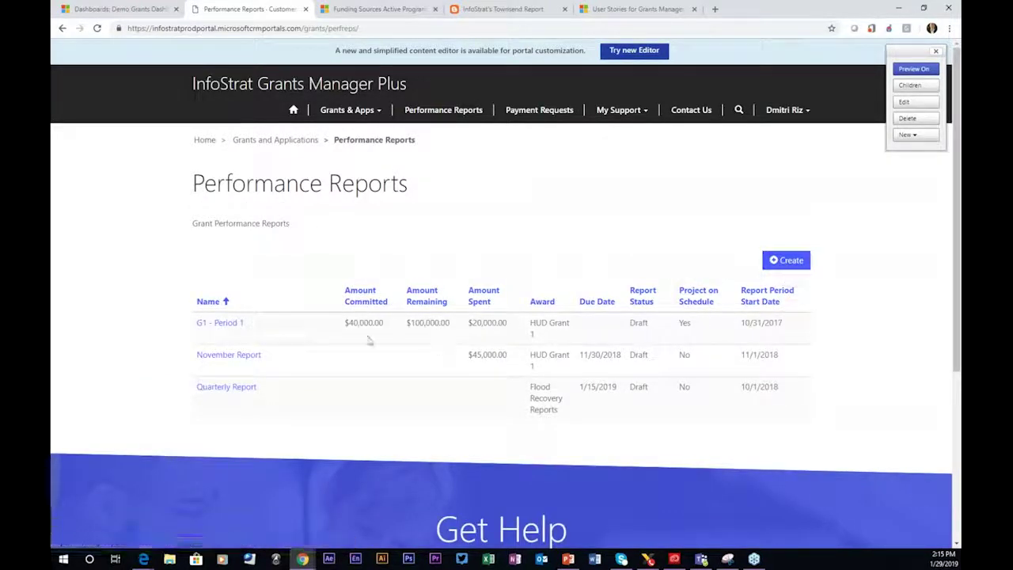
{"action": "left_click", "coordinate": [219, 326]}
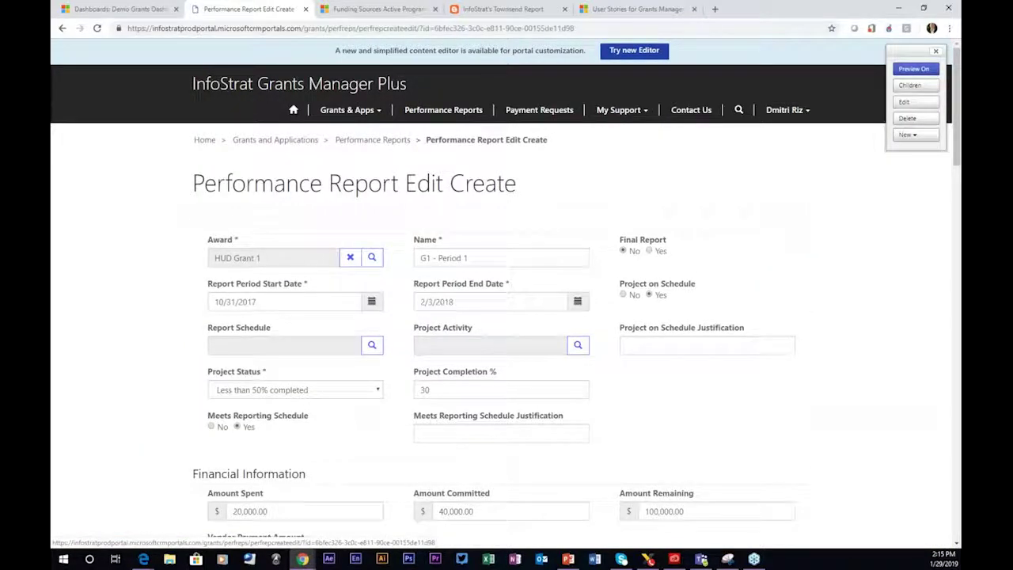
{"action": "left_click", "coordinate": [377, 391]}
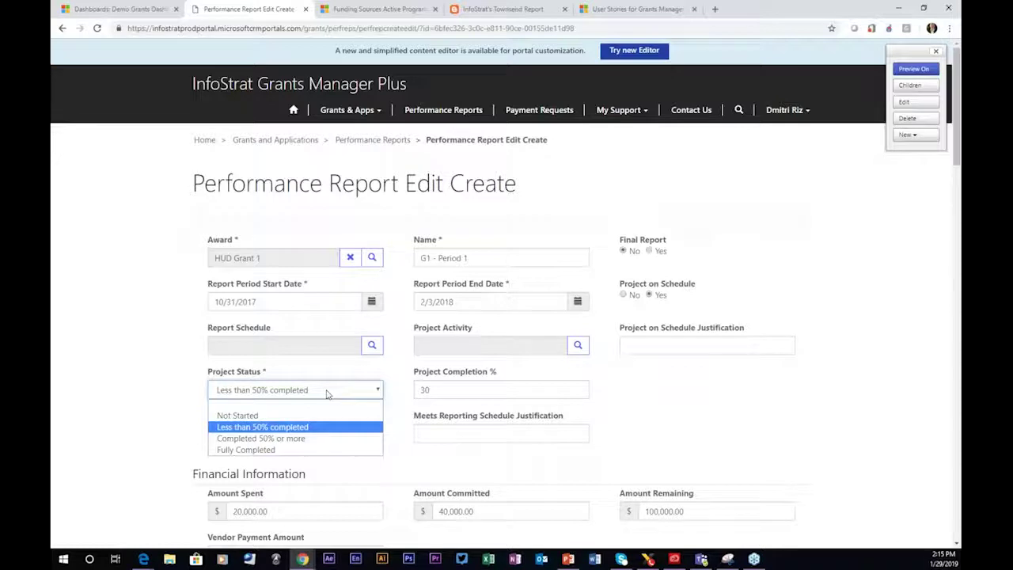
{"action": "key", "text": "Down"}
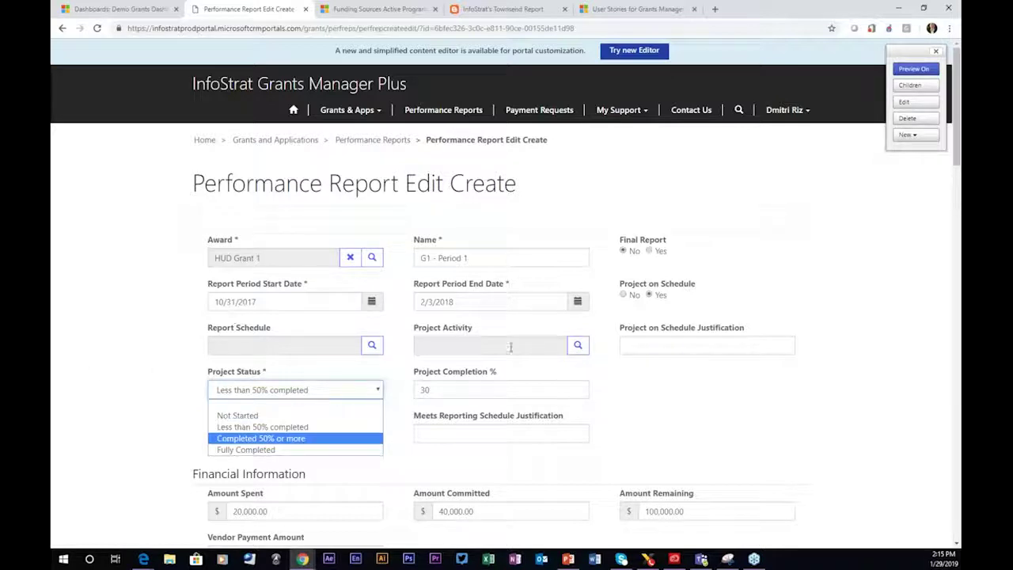
{"action": "left_click", "coordinate": [583, 351]}
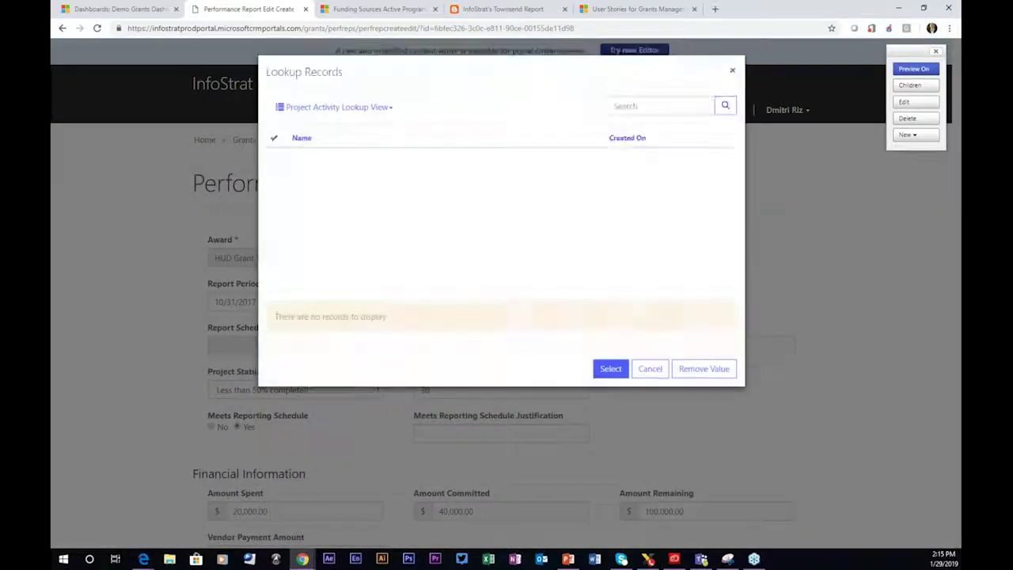
{"action": "left_click", "coordinate": [650, 368]}
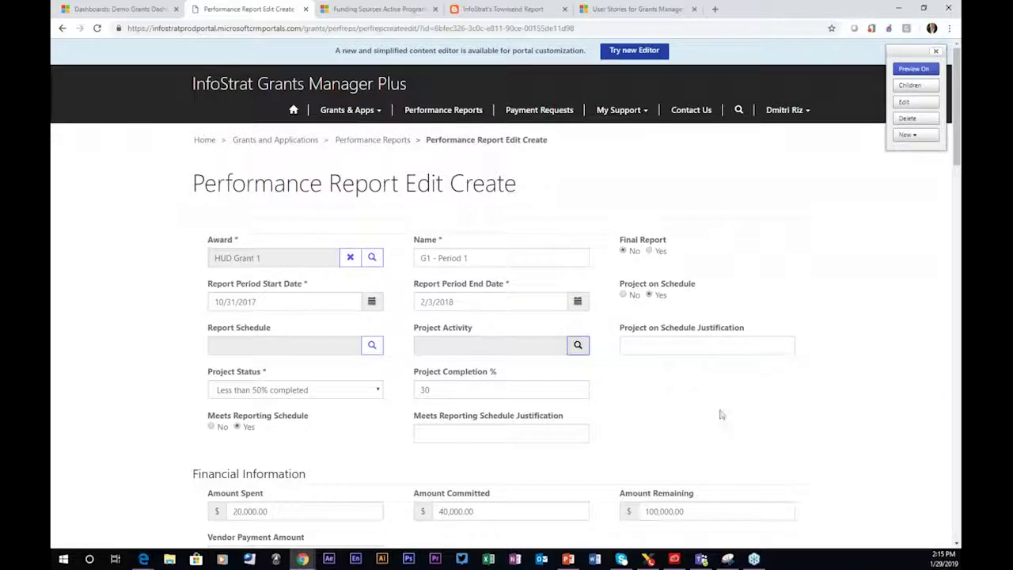
Show the portal's Payment Requests list and detach it into a separate, smaller browser window.
{"action": "left_click", "coordinate": [549, 112]}
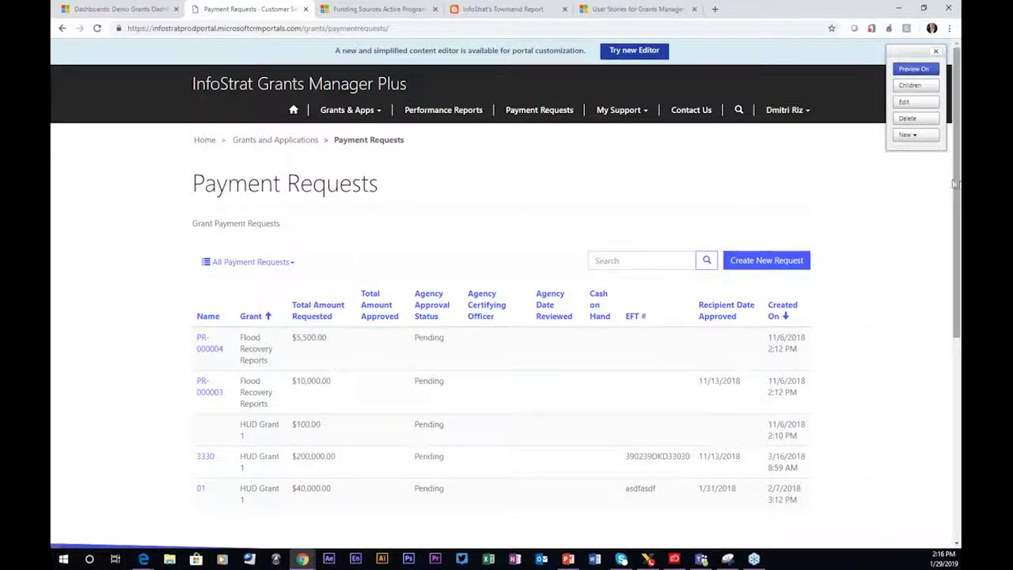
{"action": "left_click_drag", "start_coordinate": [276, 13], "coordinate": [287, 57]}
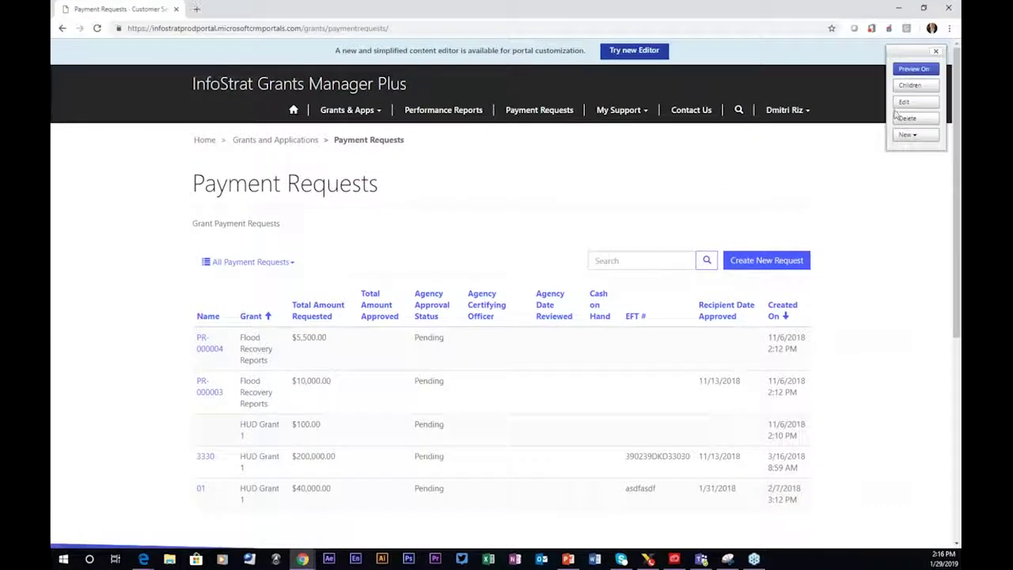
{"action": "left_click", "coordinate": [924, 10]}
{"action": "left_click_drag", "start_coordinate": [943, 291], "coordinate": [822, 308]}
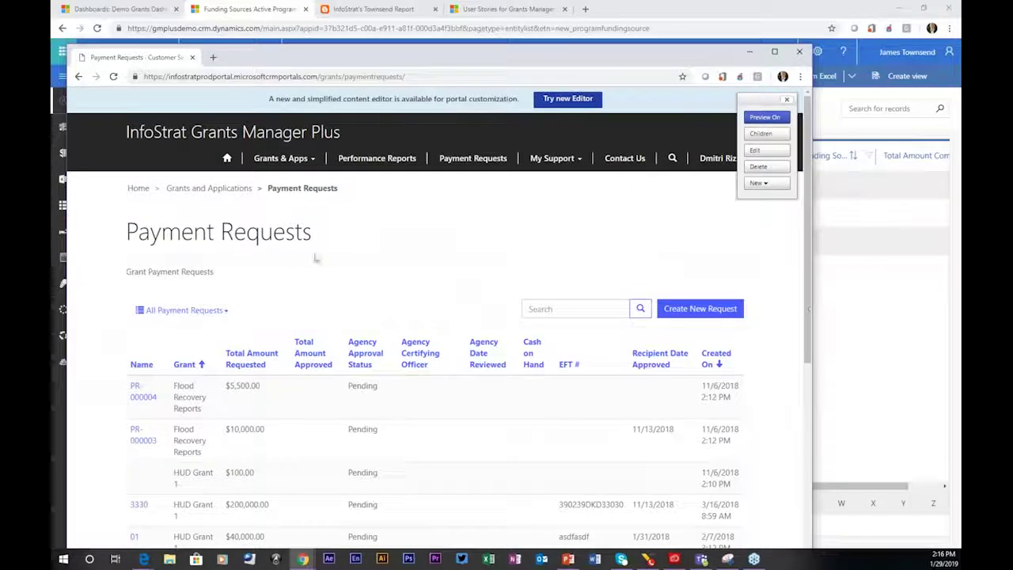
Open the form for a new payment request and narrow its window to a phone-like width.
{"action": "left_click", "coordinate": [699, 309]}
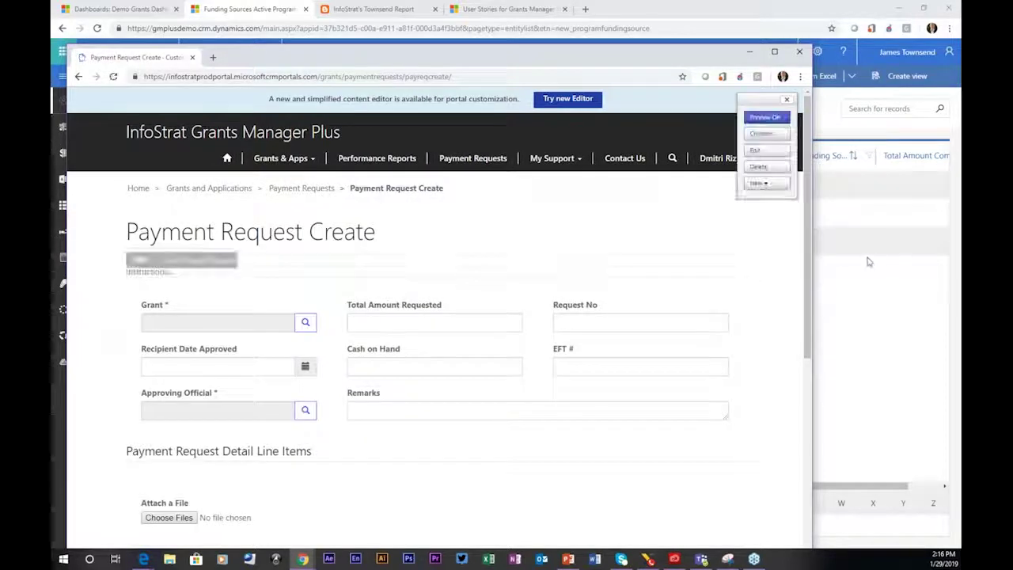
{"action": "left_click_drag", "start_coordinate": [811, 263], "coordinate": [406, 175]}
{"action": "left_click", "coordinate": [368, 101]}
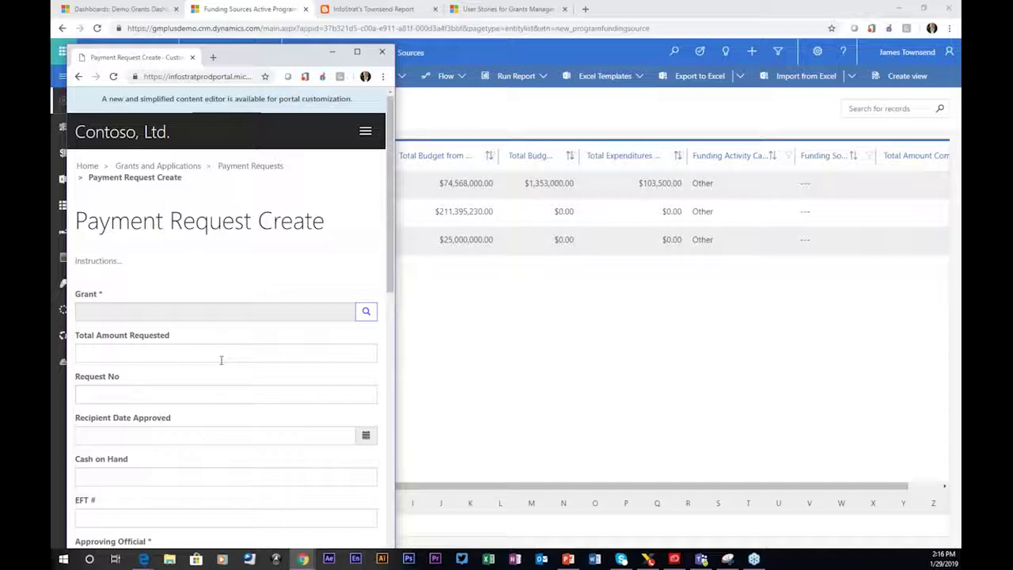
Widen the payment request window to restore the full layout and merge it back into the main browser window.
{"action": "left_click_drag", "start_coordinate": [392, 310], "coordinate": [730, 329]}
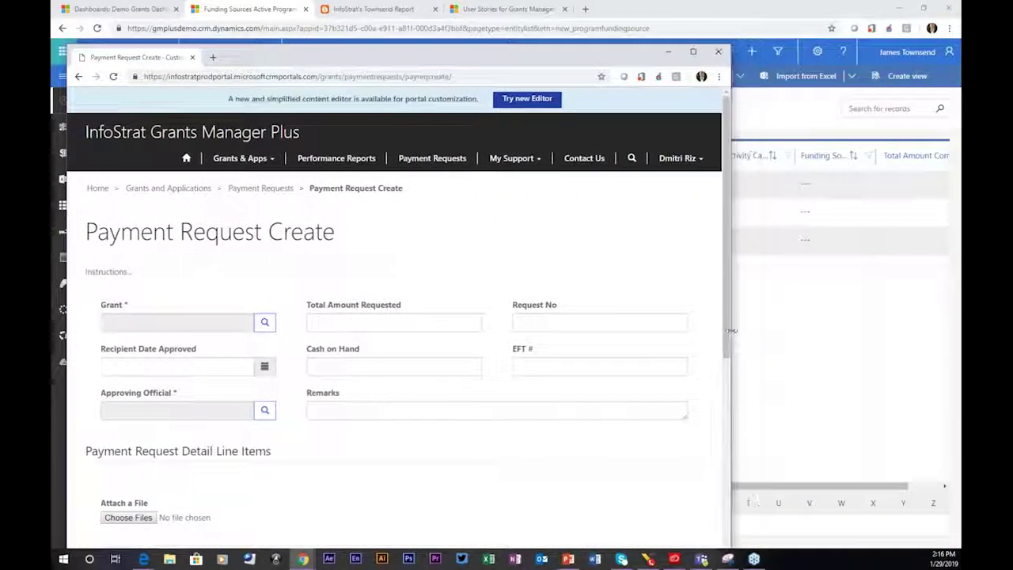
{"action": "left_click_drag", "start_coordinate": [161, 67], "coordinate": [379, 10]}
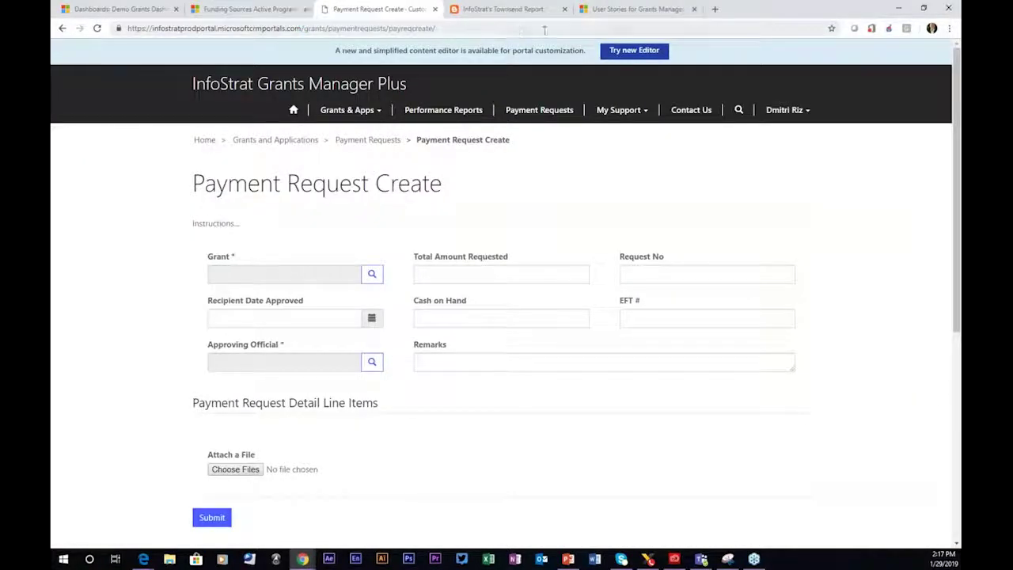
Switch to Dynamics 365 and show the Grants Manager dashboard.
{"action": "left_click", "coordinate": [239, 12]}
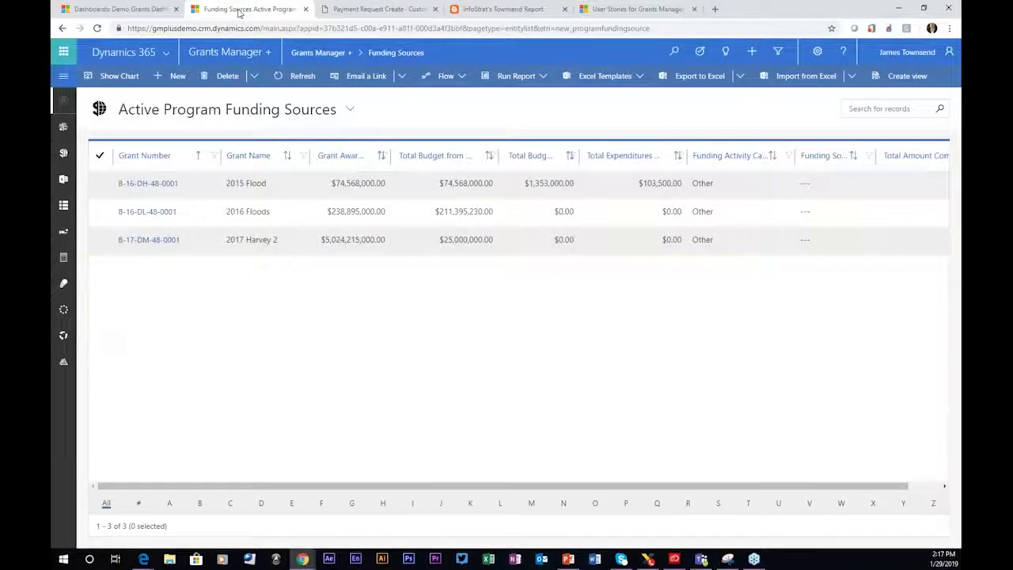
{"action": "left_click", "coordinate": [270, 55]}
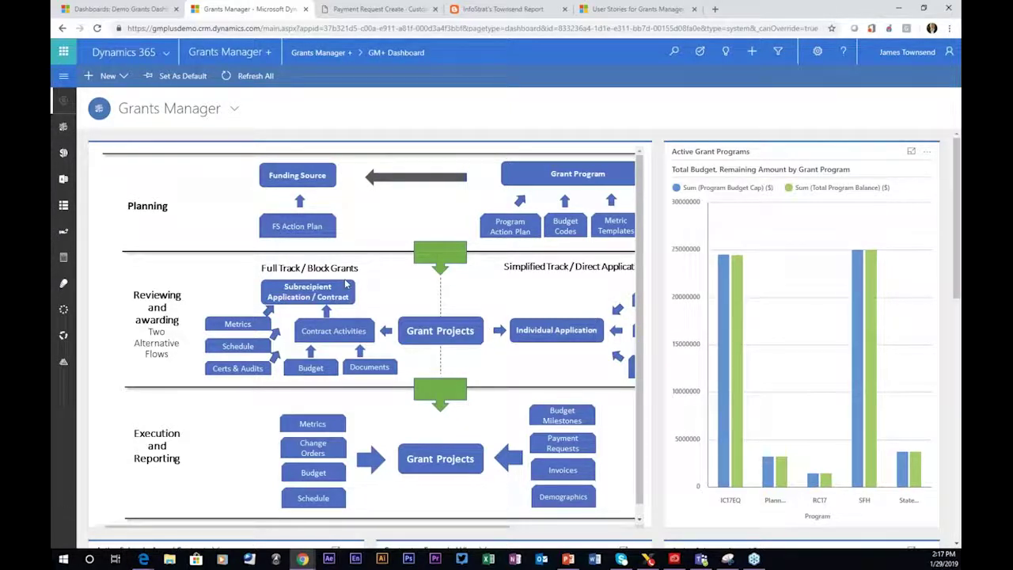
Switch to the Demo Grants Dashboard and open the records behind the Active Application Statuses chart in an enlarged separate window.
{"action": "left_click_drag", "start_coordinate": [639, 305], "coordinate": [639, 319]}
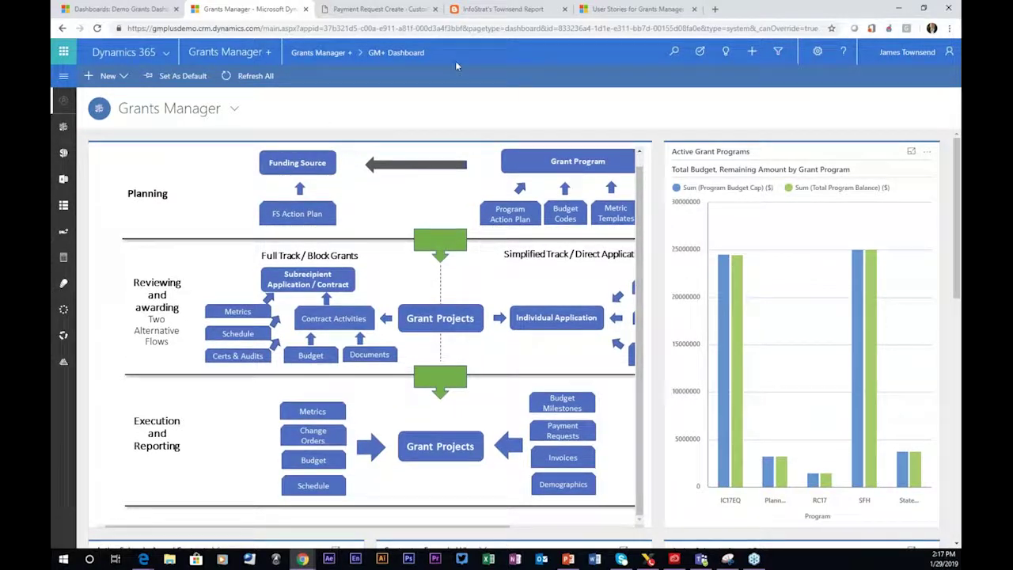
{"action": "left_click", "coordinate": [140, 13]}
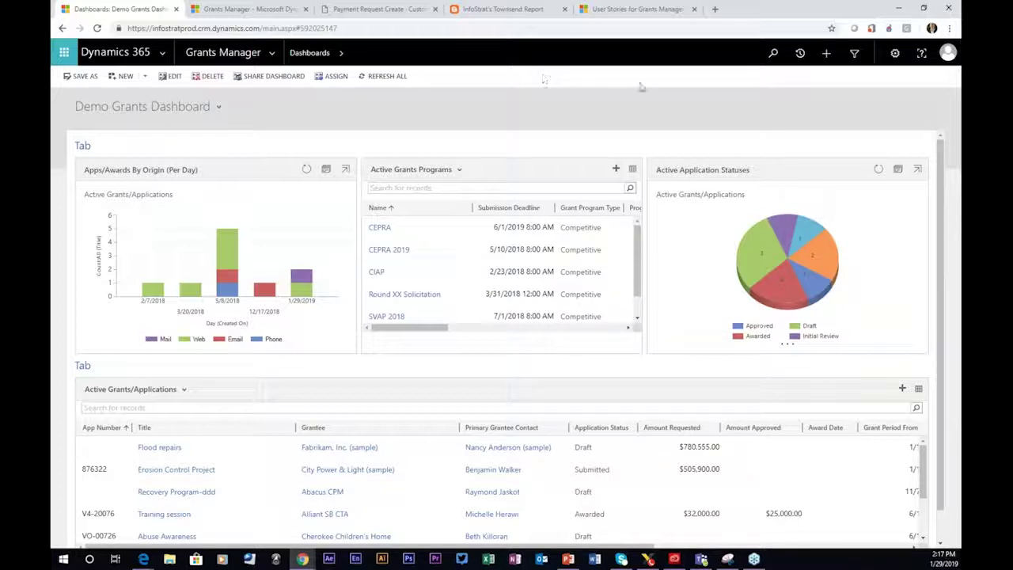
{"action": "left_click", "coordinate": [897, 172]}
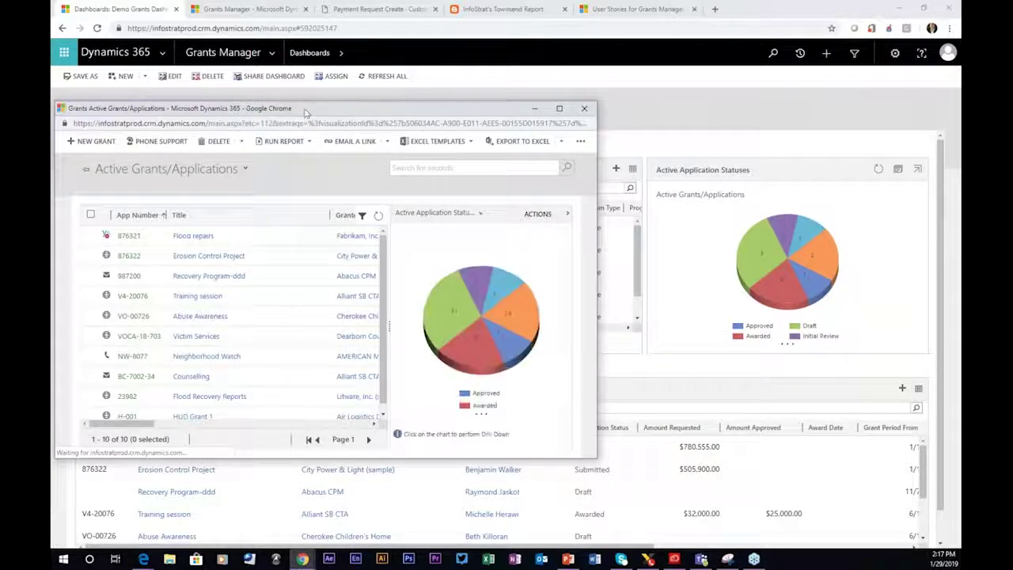
{"action": "left_click_drag", "start_coordinate": [298, 116], "coordinate": [306, 60]}
{"action": "left_click_drag", "start_coordinate": [599, 402], "coordinate": [868, 504]}
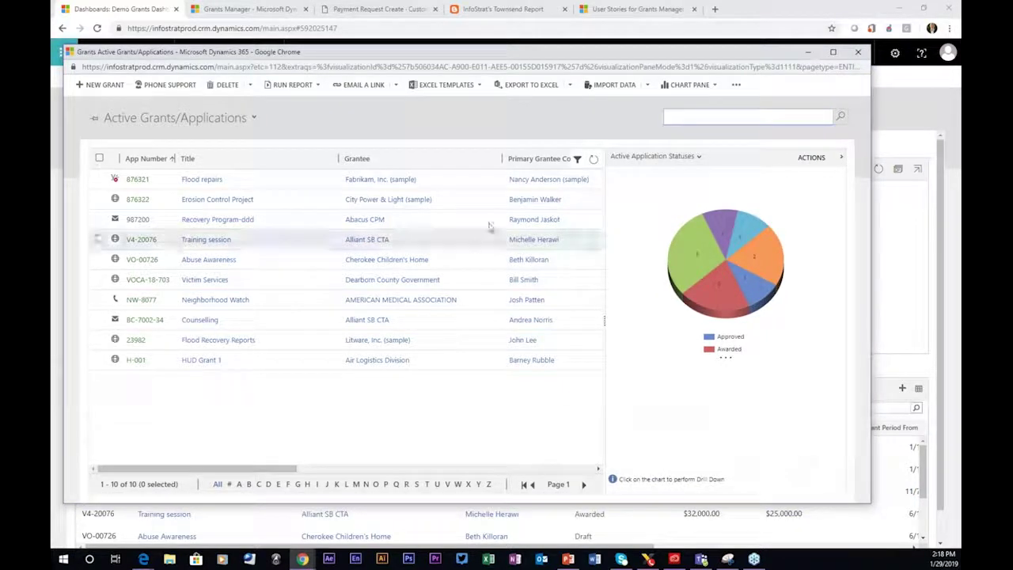
Narrow the Title, Grantee and Primary Grantee Contact columns and widen the Active Application Statuses chart pane.
{"action": "left_click_drag", "start_coordinate": [338, 163], "coordinate": [276, 162]}
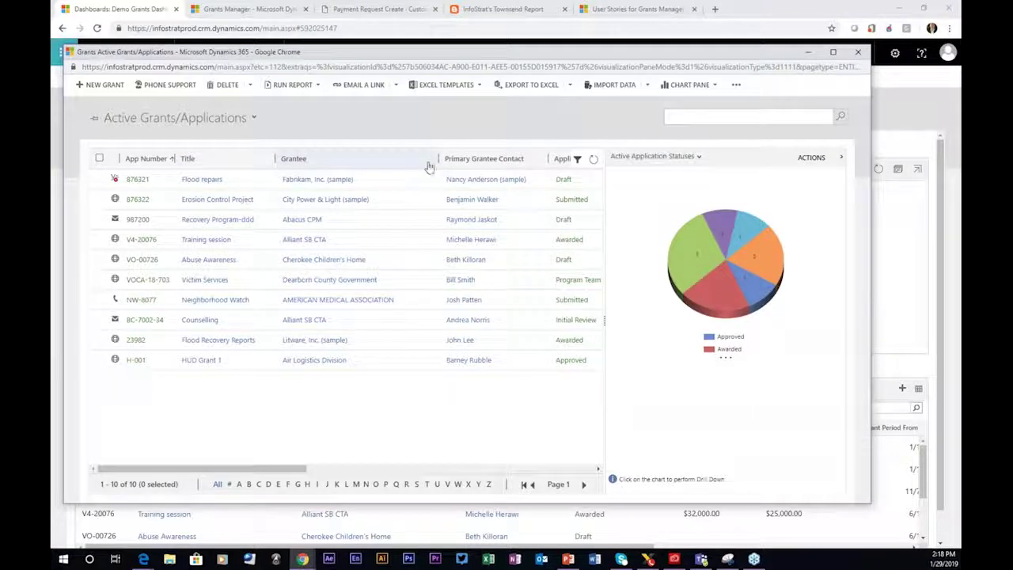
{"action": "left_click_drag", "start_coordinate": [436, 158], "coordinate": [395, 162]}
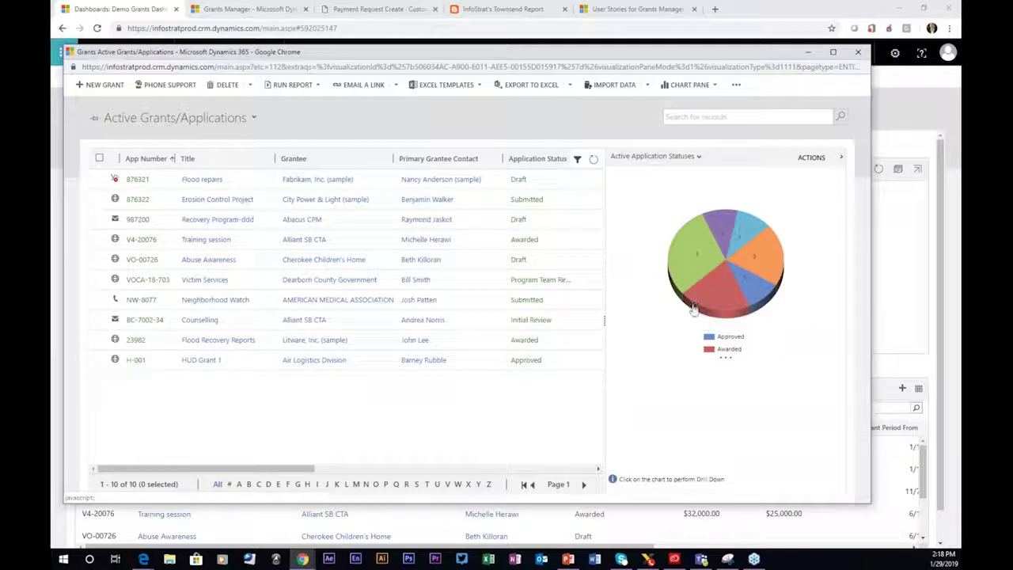
{"action": "left_click_drag", "start_coordinate": [603, 320], "coordinate": [542, 320]}
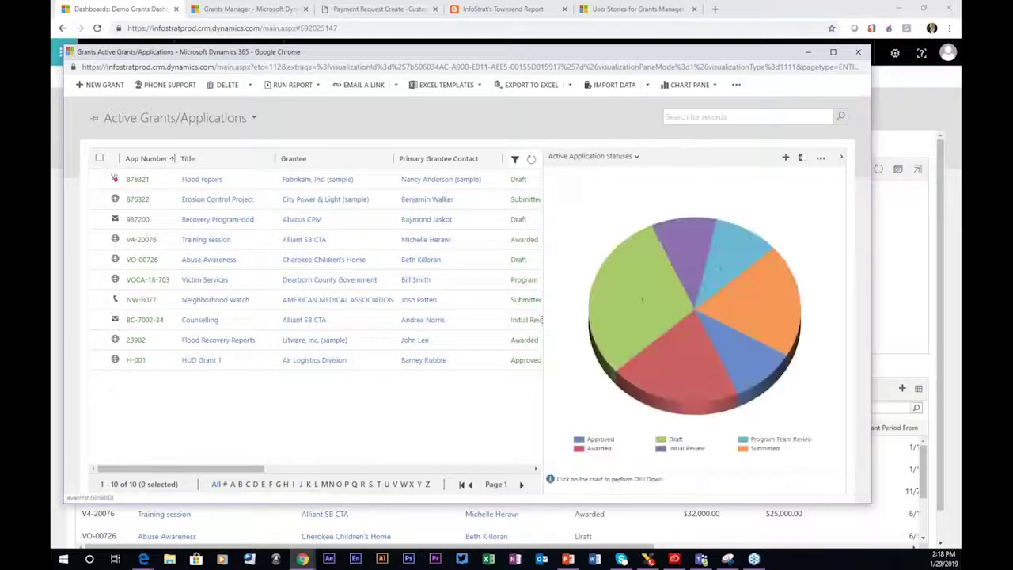
{"action": "left_click_drag", "start_coordinate": [503, 160], "coordinate": [471, 163]}
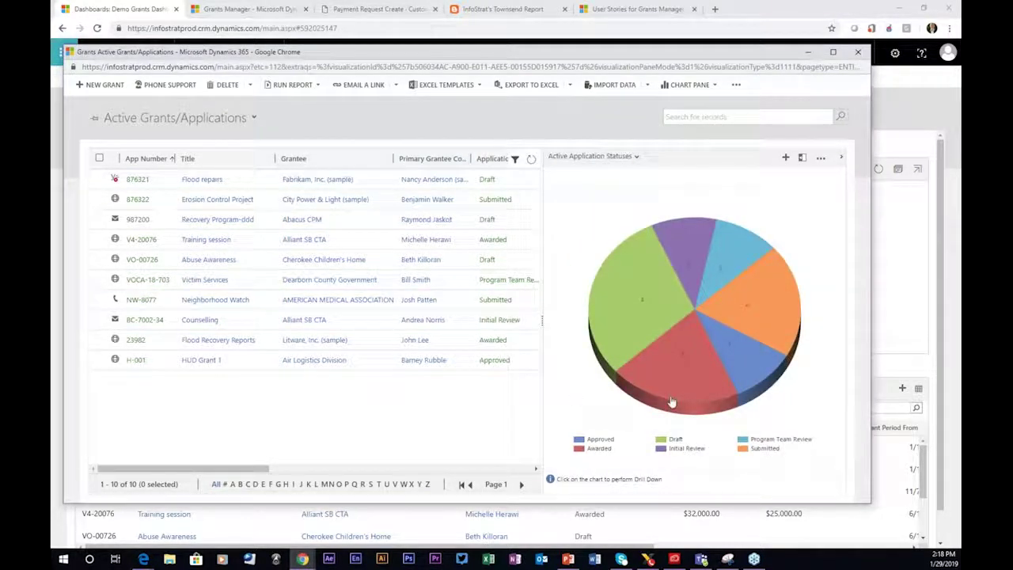
Filter the applications to the Awarded status through the chart and open the Flood Recovery Reports grant in a maximized window.
{"action": "mouse_move", "coordinate": [670, 404]}
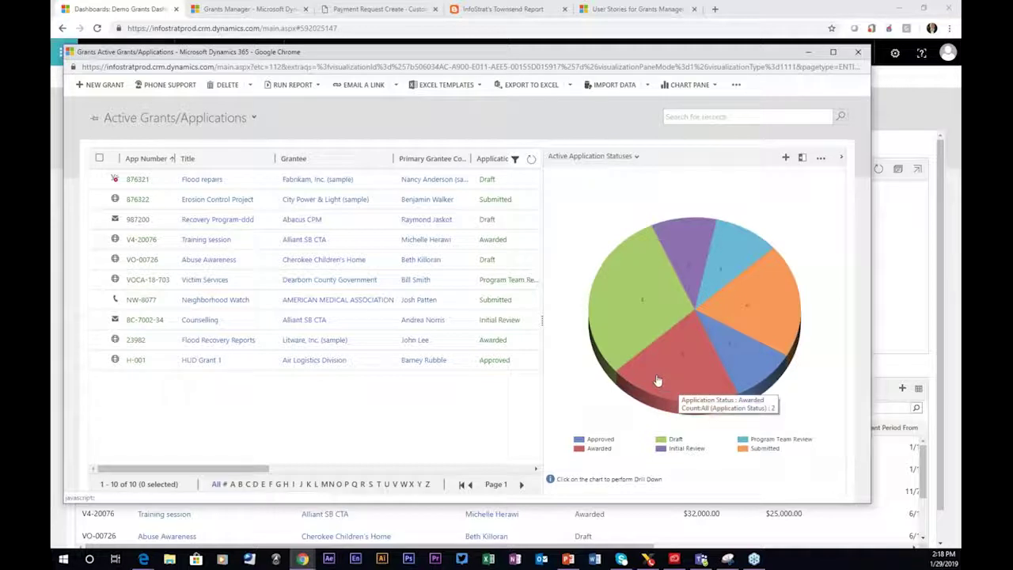
{"action": "left_click", "coordinate": [656, 381]}
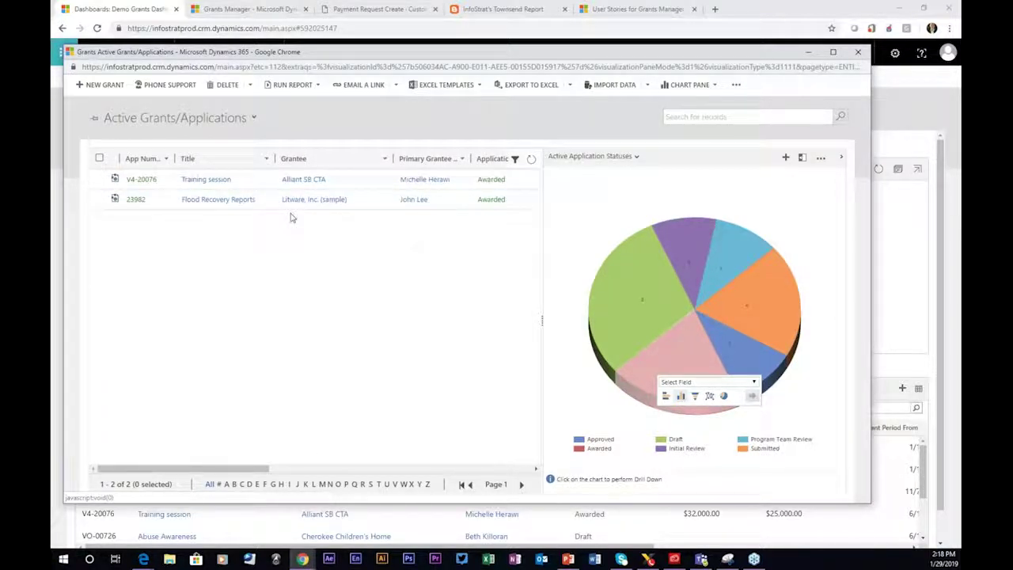
{"action": "left_click", "coordinate": [221, 200]}
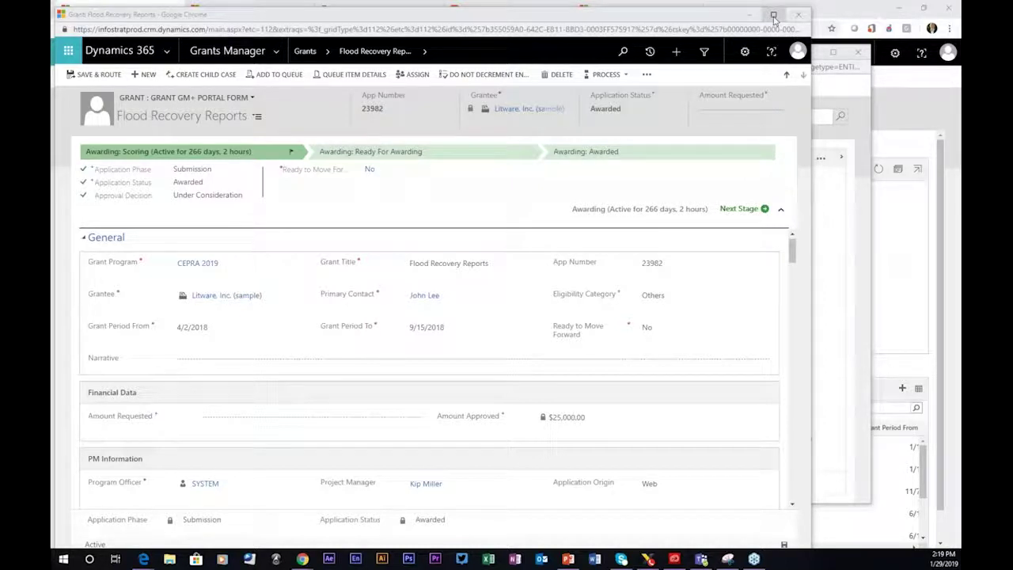
{"action": "left_click", "coordinate": [774, 15]}
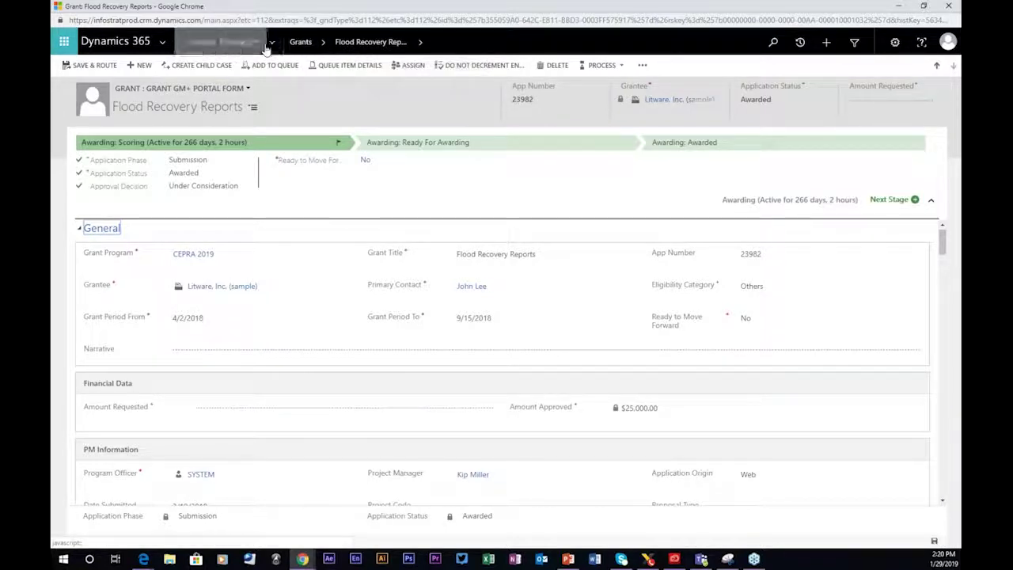
Show the areas and record types available in the Grants Manager navigation, then return to the grant record.
{"action": "left_click", "coordinate": [269, 45]}
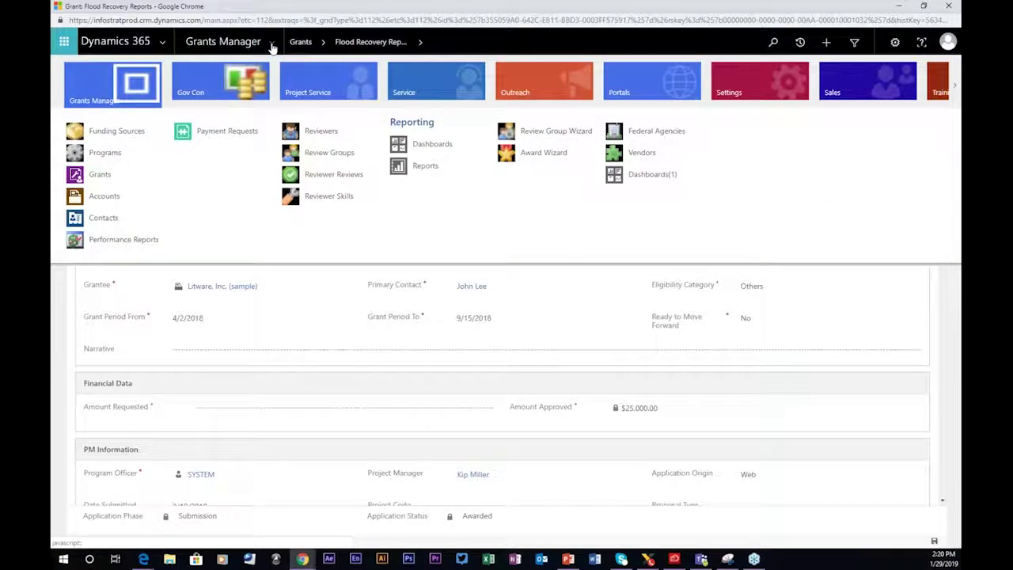
{"action": "left_click", "coordinate": [853, 301]}
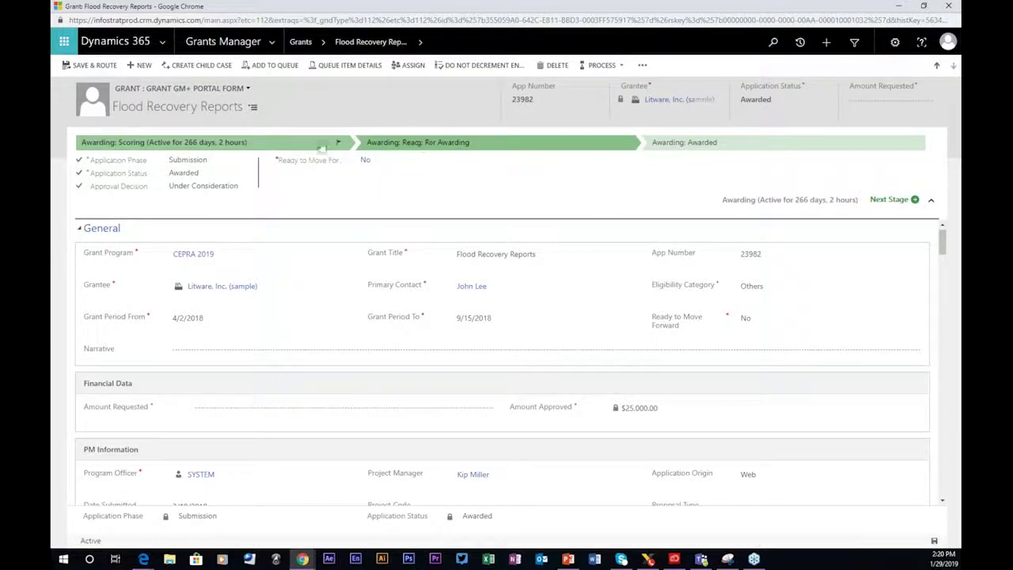
Set Ready to Move Forward to Yes in the grant's Awarded process stage and collapse the stage details.
{"action": "left_click", "coordinate": [663, 143]}
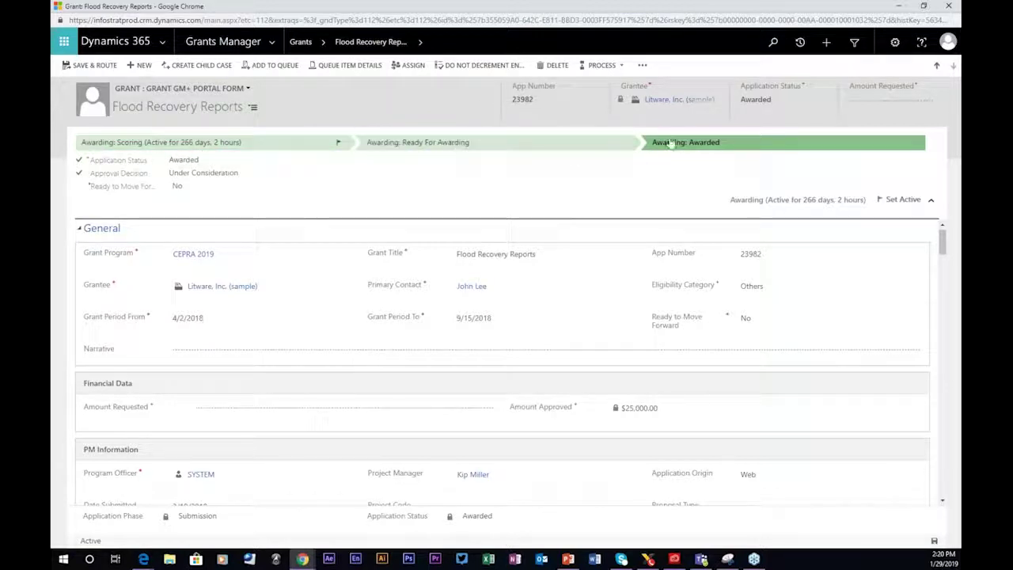
{"action": "left_click", "coordinate": [188, 188]}
{"action": "left_click", "coordinate": [203, 190]}
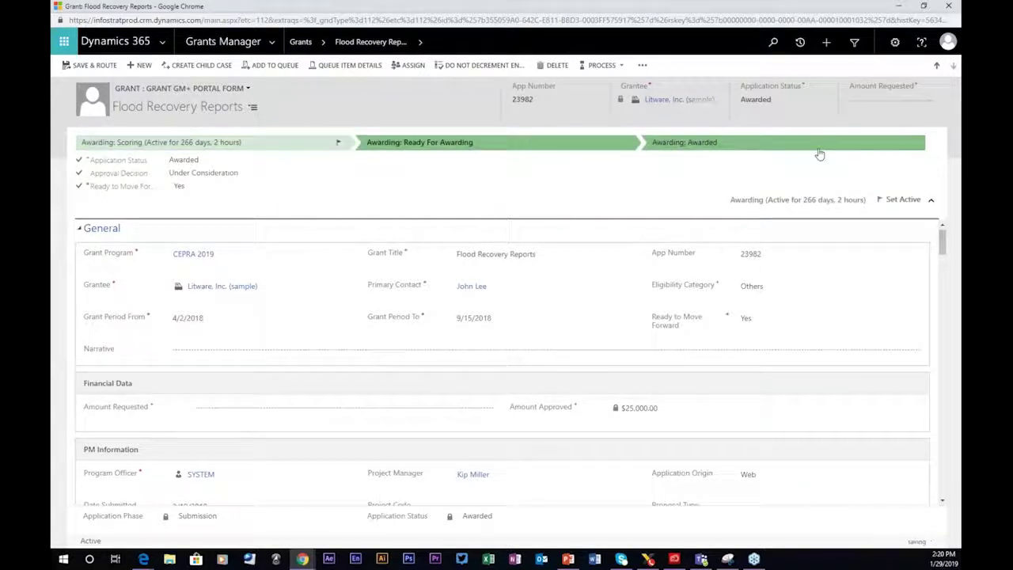
{"action": "left_click", "coordinate": [931, 202]}
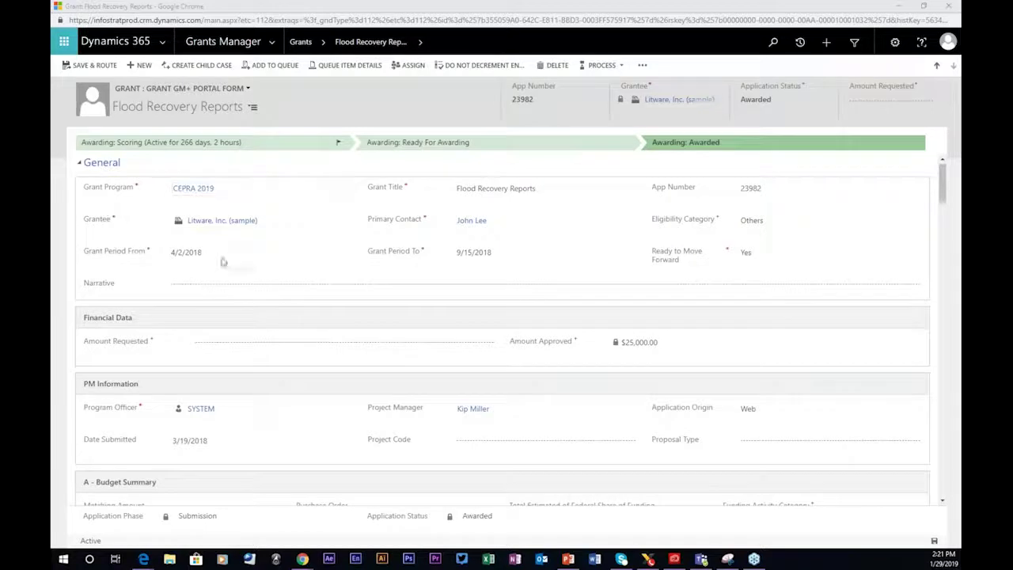
Examine the grant form's sections from General and Financial Data through budget, matching contributions and payments to Award Approval.
{"action": "scroll", "coordinate": [370, 288], "scroll_direction": "down", "scroll_amount": 2}
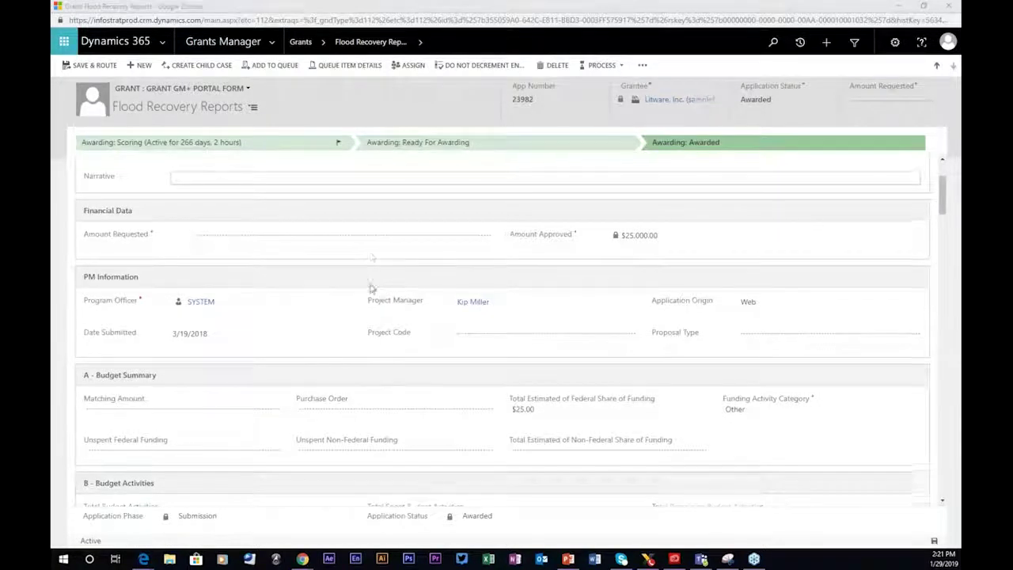
{"action": "scroll", "coordinate": [370, 288], "scroll_direction": "up", "scroll_amount": 2}
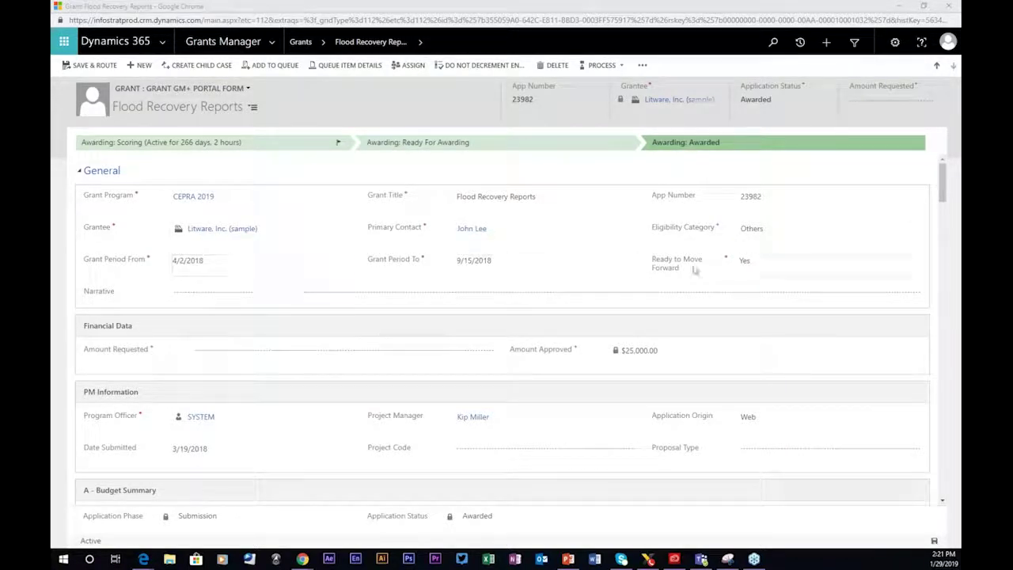
{"action": "scroll", "coordinate": [701, 268], "scroll_direction": "down", "scroll_amount": 1}
{"action": "scroll", "coordinate": [704, 266], "scroll_direction": "down", "scroll_amount": 2}
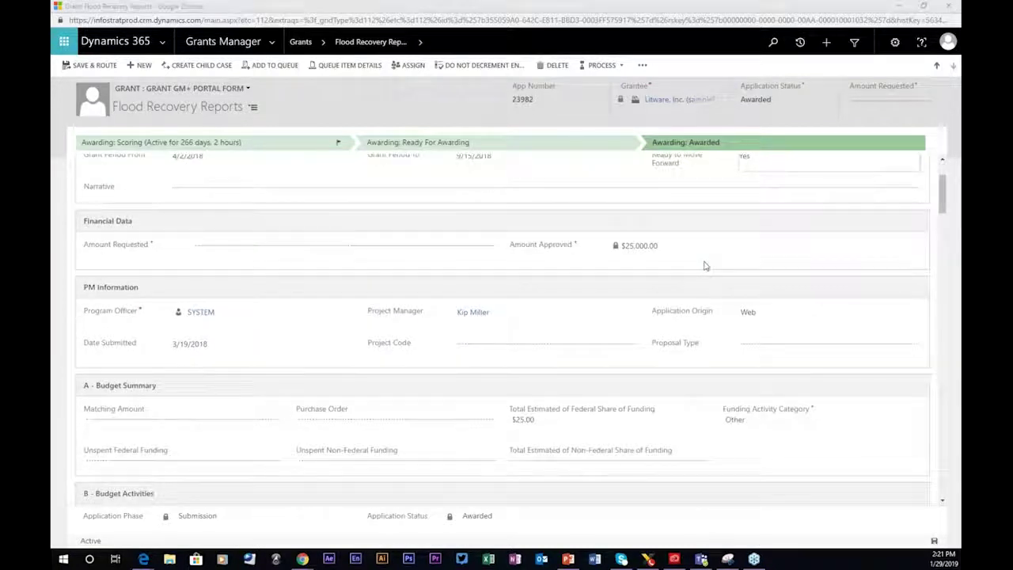
{"action": "scroll", "coordinate": [477, 219], "scroll_direction": "down", "scroll_amount": 1}
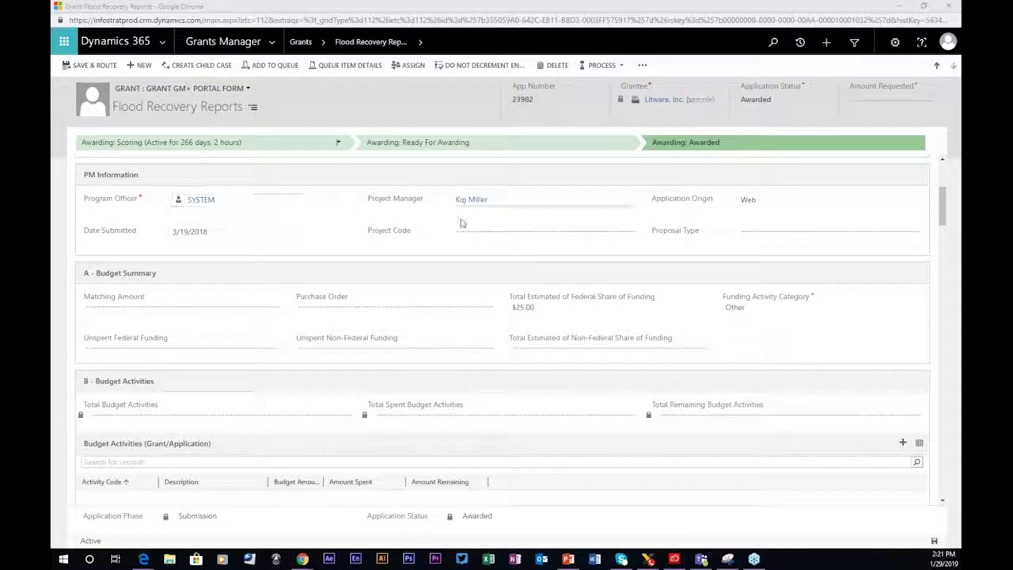
{"action": "scroll", "coordinate": [567, 229], "scroll_direction": "down", "scroll_amount": 2}
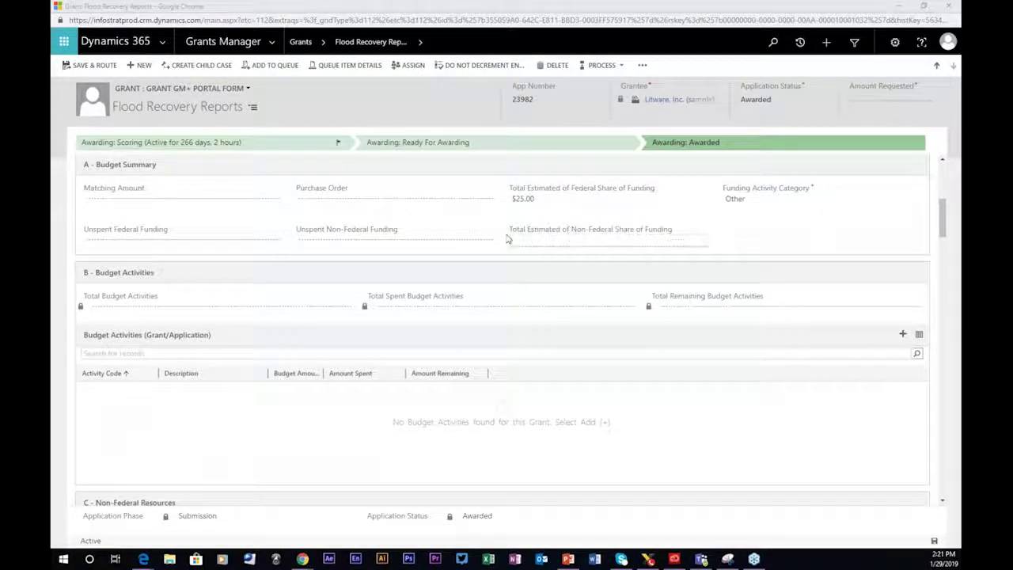
{"action": "scroll", "coordinate": [459, 261], "scroll_direction": "down", "scroll_amount": 5}
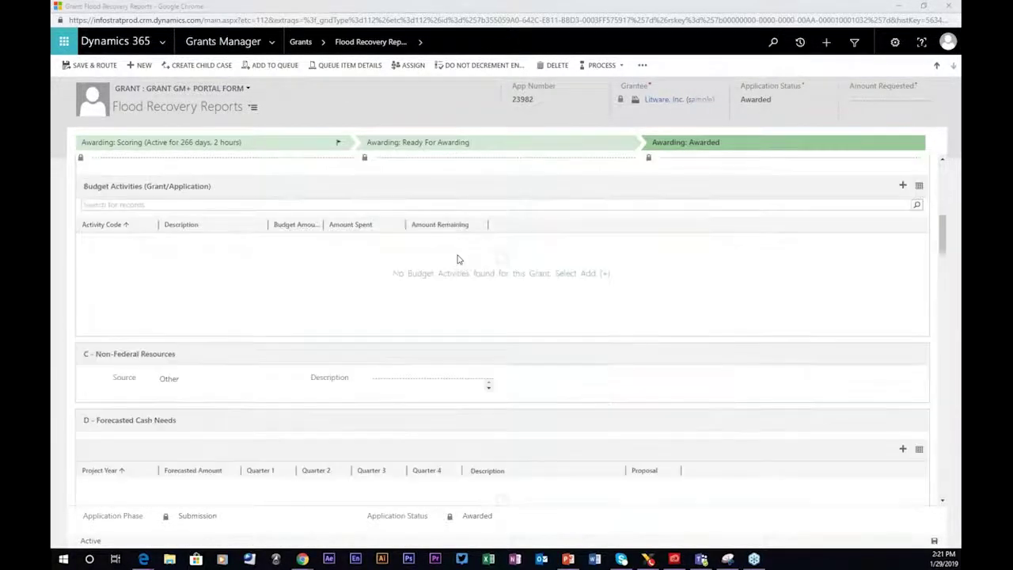
{"action": "scroll", "coordinate": [456, 259], "scroll_direction": "down", "scroll_amount": 8}
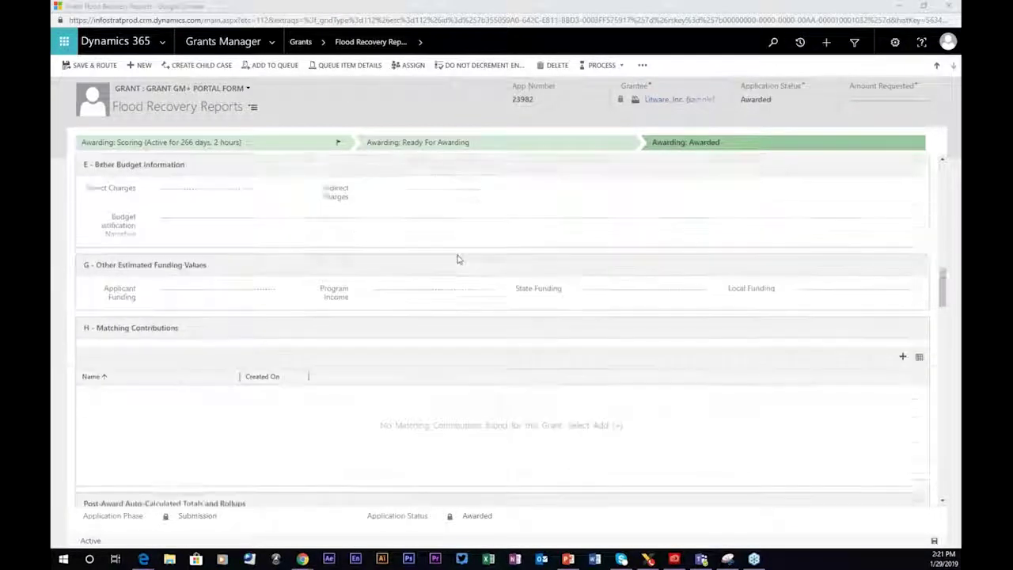
{"action": "scroll", "coordinate": [456, 259], "scroll_direction": "down", "scroll_amount": 6}
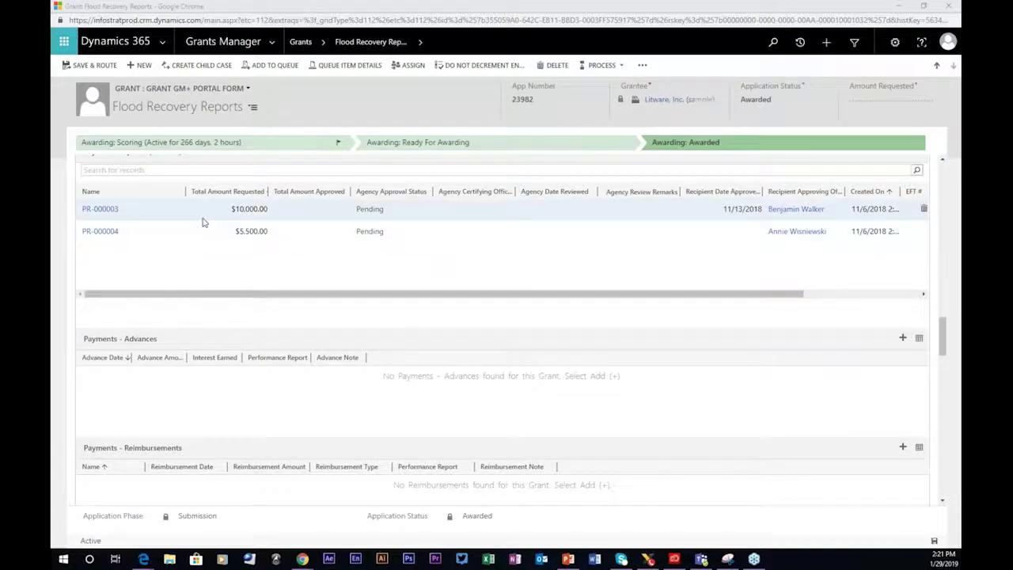
{"action": "scroll", "coordinate": [356, 265], "scroll_direction": "down", "scroll_amount": 5}
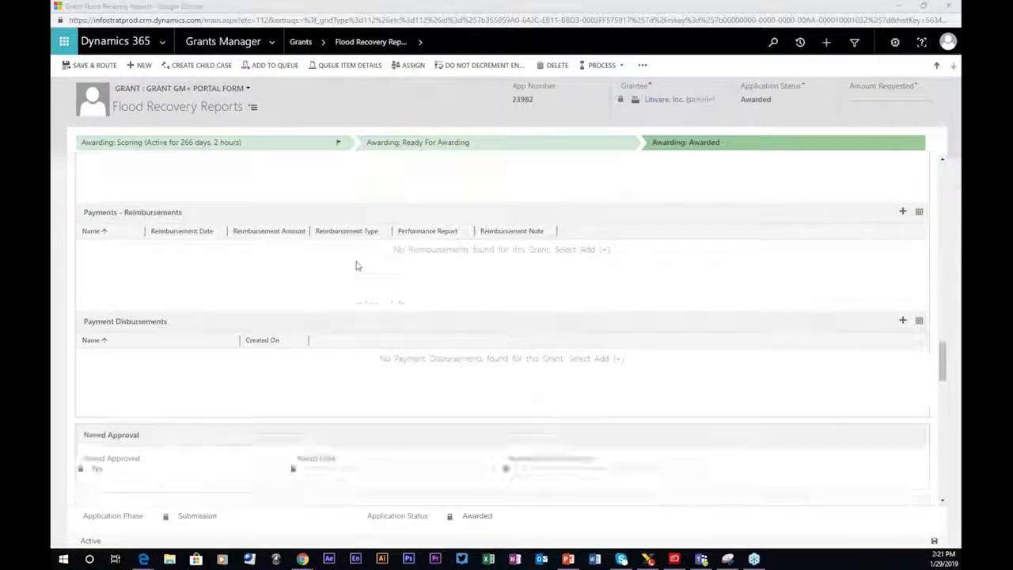
{"action": "scroll", "coordinate": [356, 265], "scroll_direction": "down", "scroll_amount": 2}
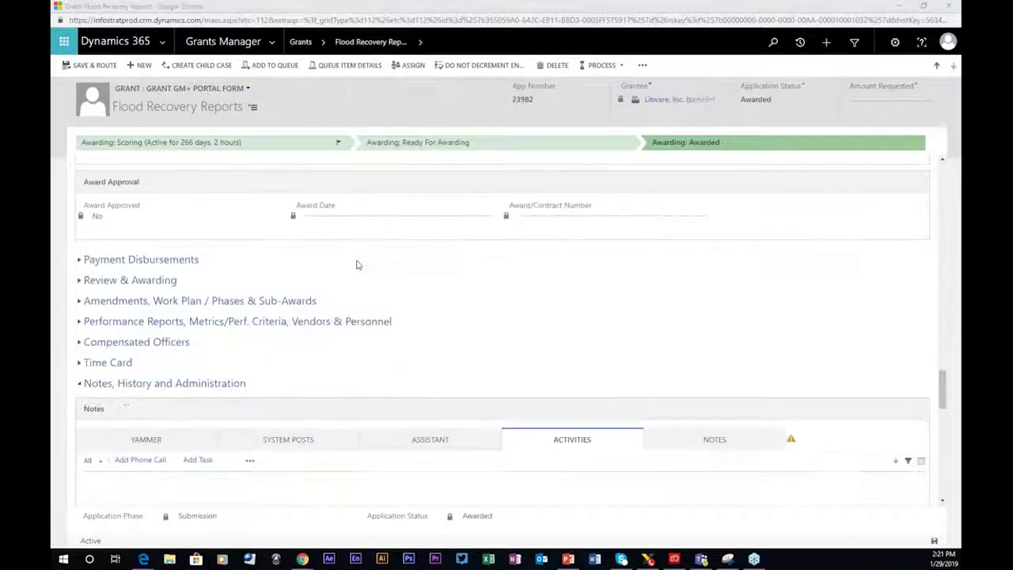
Expand the grant's Payment Disbursements and Review & Awarding sections and look through their contents.
{"action": "left_click", "coordinate": [80, 259]}
{"action": "scroll", "coordinate": [427, 263], "scroll_direction": "down", "scroll_amount": 4}
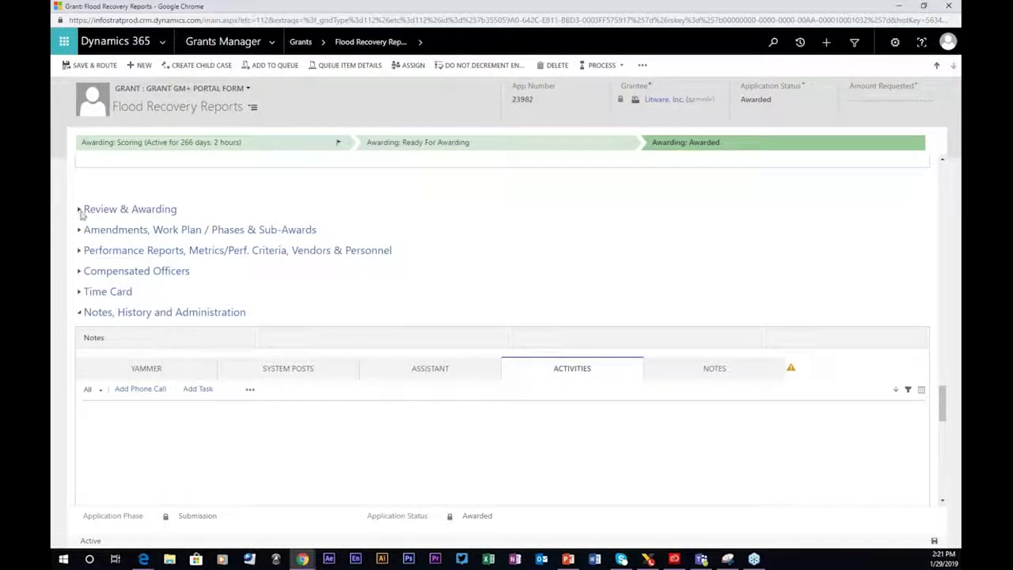
{"action": "left_click", "coordinate": [80, 211]}
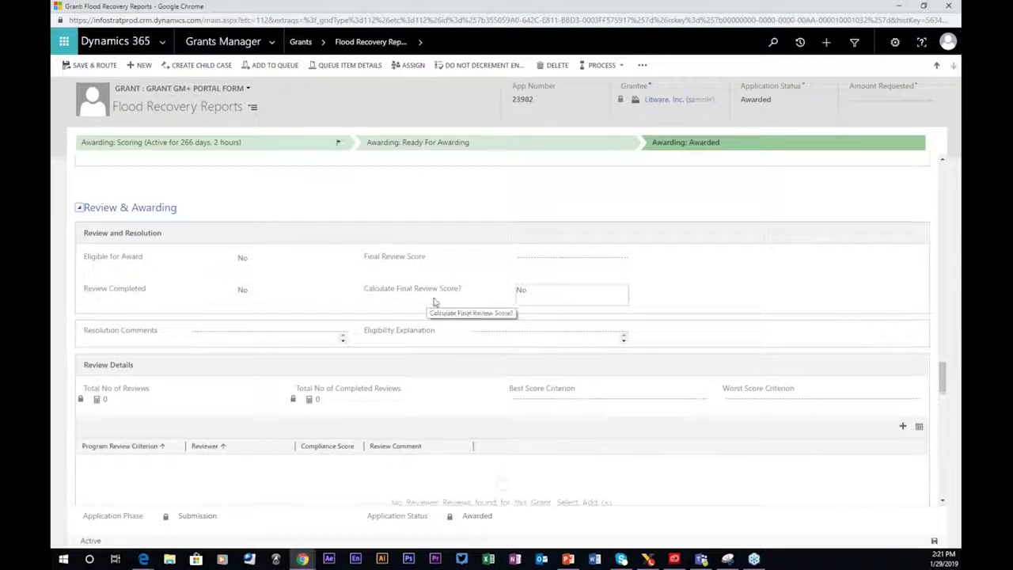
{"action": "scroll", "coordinate": [435, 300], "scroll_direction": "down", "scroll_amount": 4}
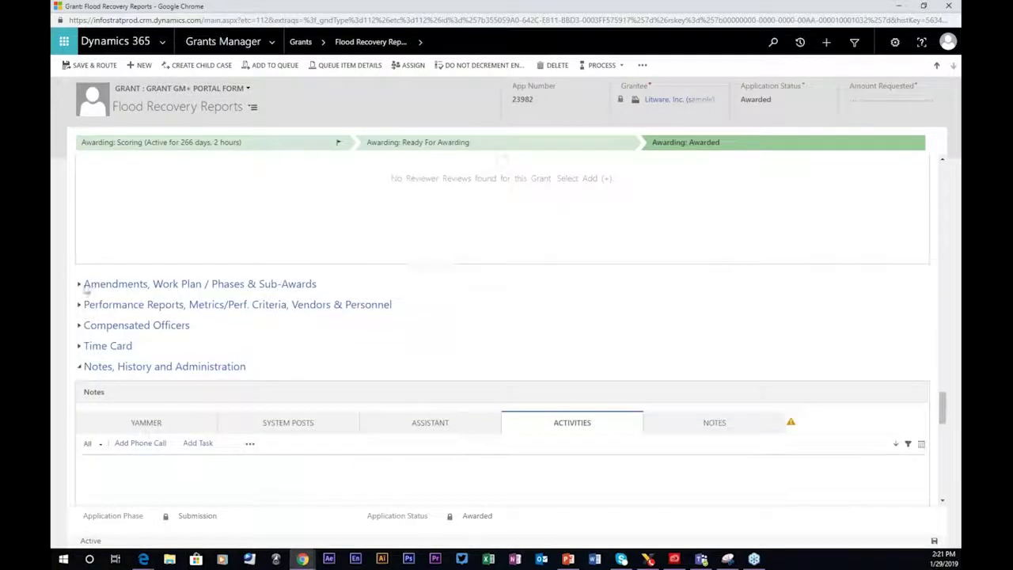
Expand the Amendments, Work Plan / Phases & Sub-Awards section and the Performance Reports, Metrics/Perf. Criteria, Vendors & Personnel section to view their records.
{"action": "left_click", "coordinate": [79, 284]}
{"action": "scroll", "coordinate": [329, 299], "scroll_direction": "down", "scroll_amount": 2}
{"action": "scroll", "coordinate": [329, 298], "scroll_direction": "up", "scroll_amount": 2}
{"action": "scroll", "coordinate": [332, 298], "scroll_direction": "down", "scroll_amount": 4}
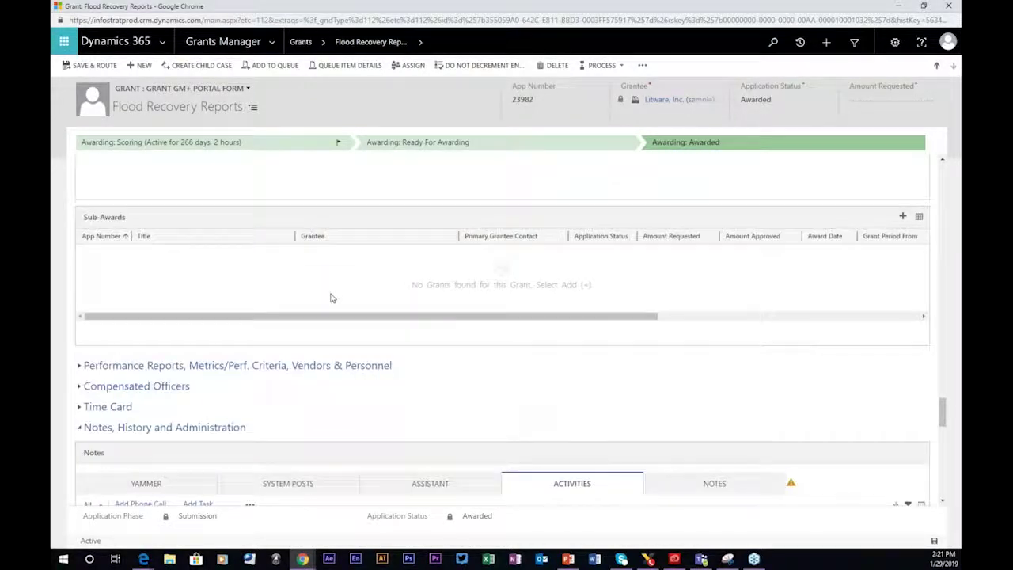
{"action": "scroll", "coordinate": [330, 296], "scroll_direction": "down", "scroll_amount": 1}
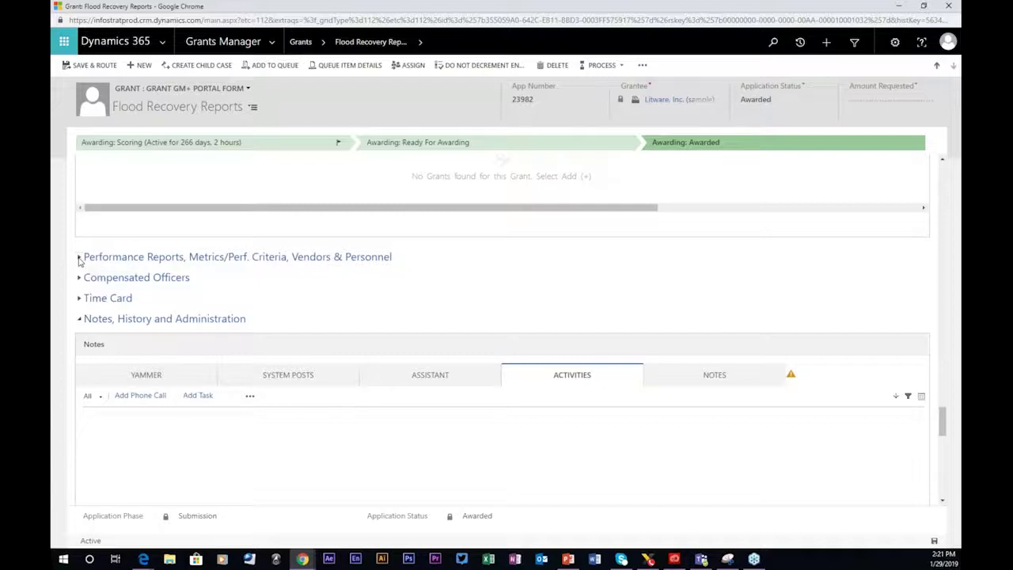
{"action": "left_click", "coordinate": [79, 257]}
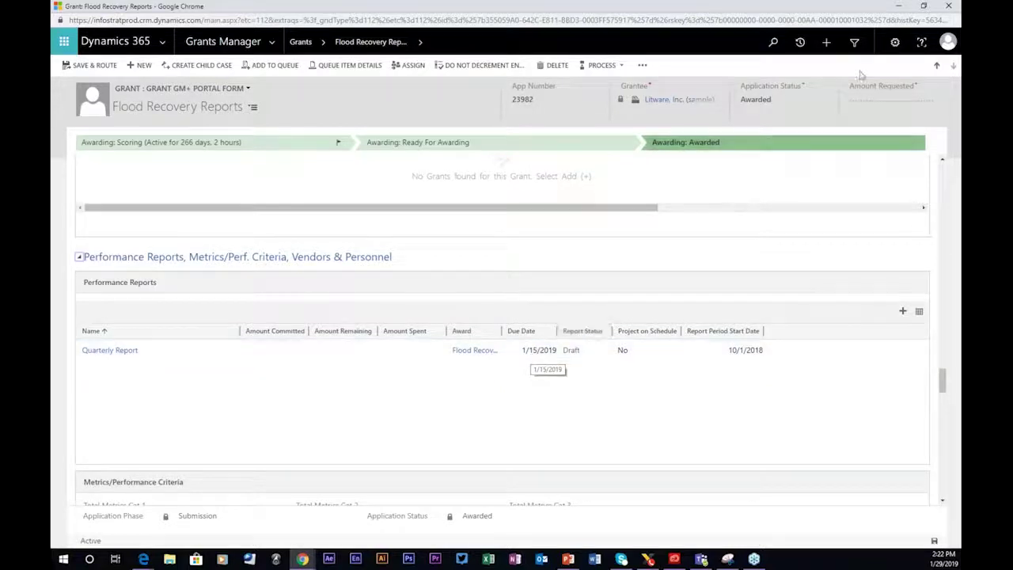
Minimize the grant record window and close the Active Grants/Applications window to return to the Demo Grants Dashboard.
{"action": "left_click", "coordinate": [899, 6]}
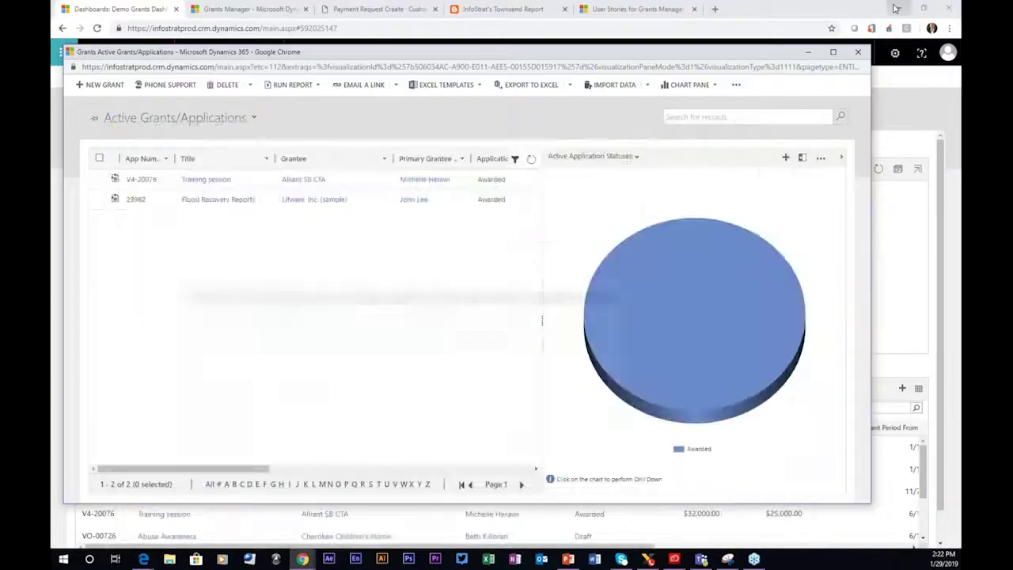
{"action": "left_click", "coordinate": [857, 52]}
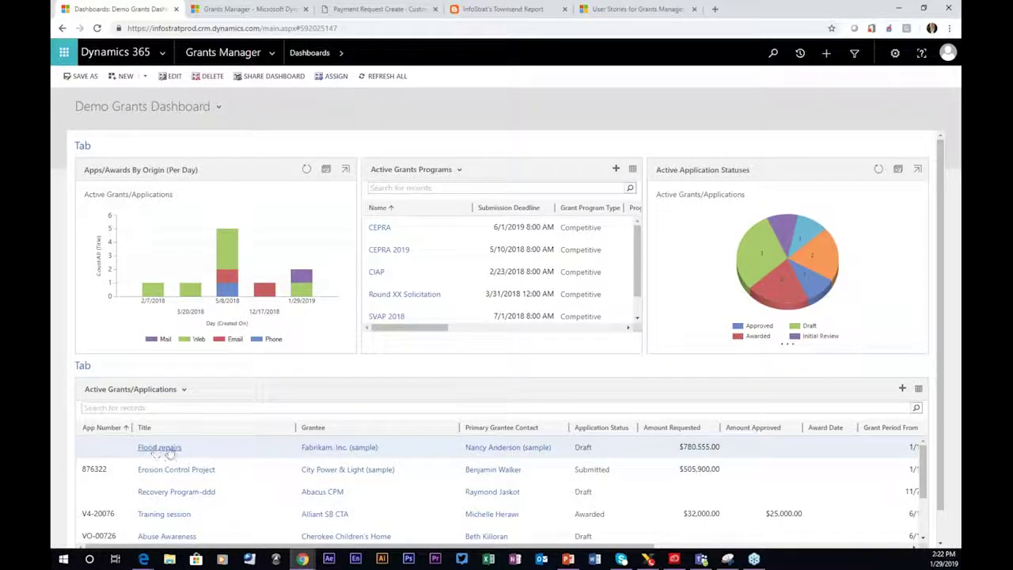
Go from the Flood Recovery Reports record to the Grants list and widen the Program Officer column.
{"action": "scroll", "coordinate": [172, 453], "scroll_direction": "down", "scroll_amount": 2}
{"action": "scroll", "coordinate": [179, 481], "scroll_direction": "up", "scroll_amount": 2}
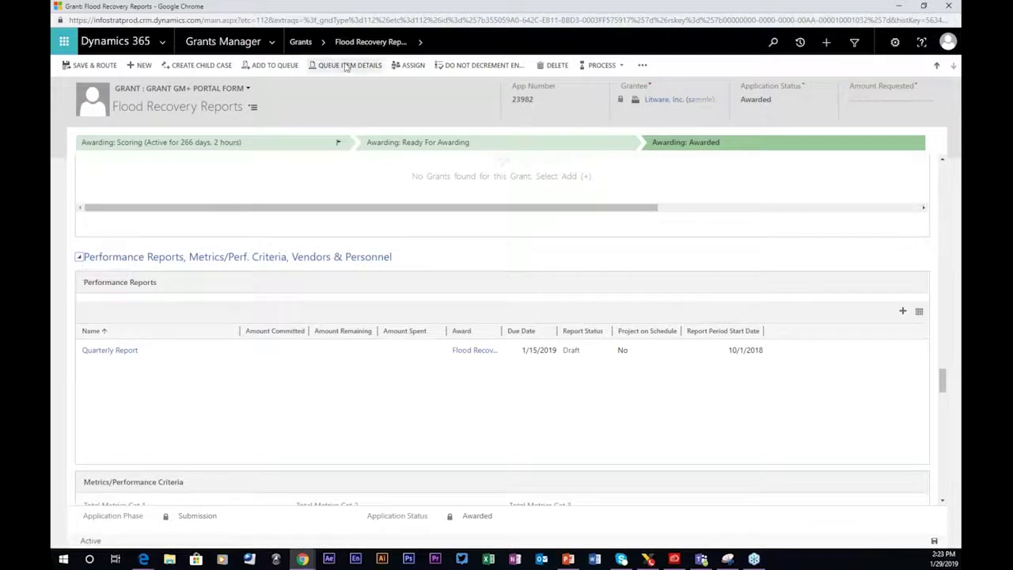
{"action": "left_click", "coordinate": [303, 46]}
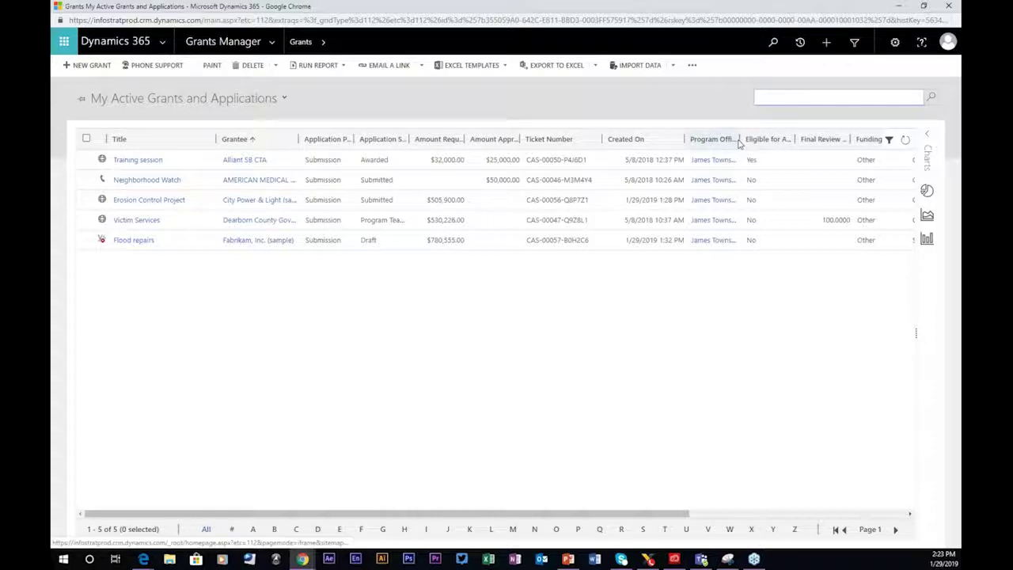
{"action": "left_click_drag", "start_coordinate": [739, 139], "coordinate": [775, 150]}
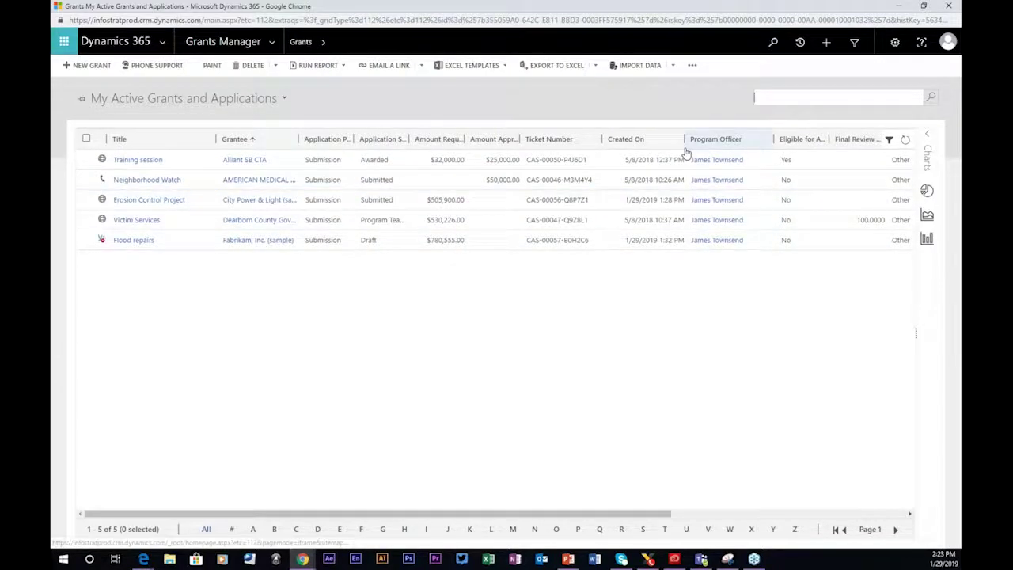
Switch the grants list to the All Grants and Applications view and on to the personal view Quick Grant Application List.
{"action": "left_click", "coordinate": [285, 99]}
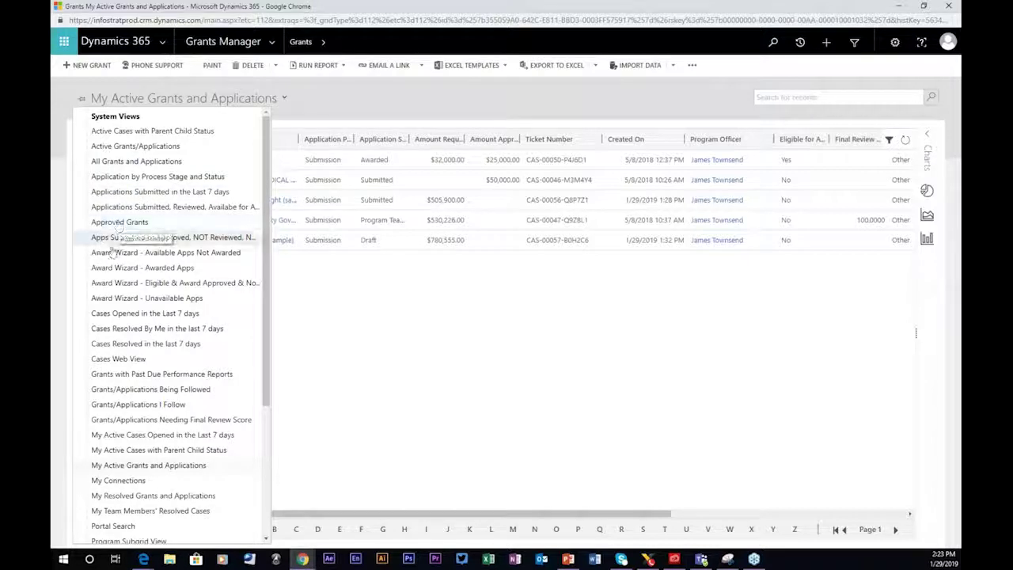
{"action": "left_click", "coordinate": [121, 162]}
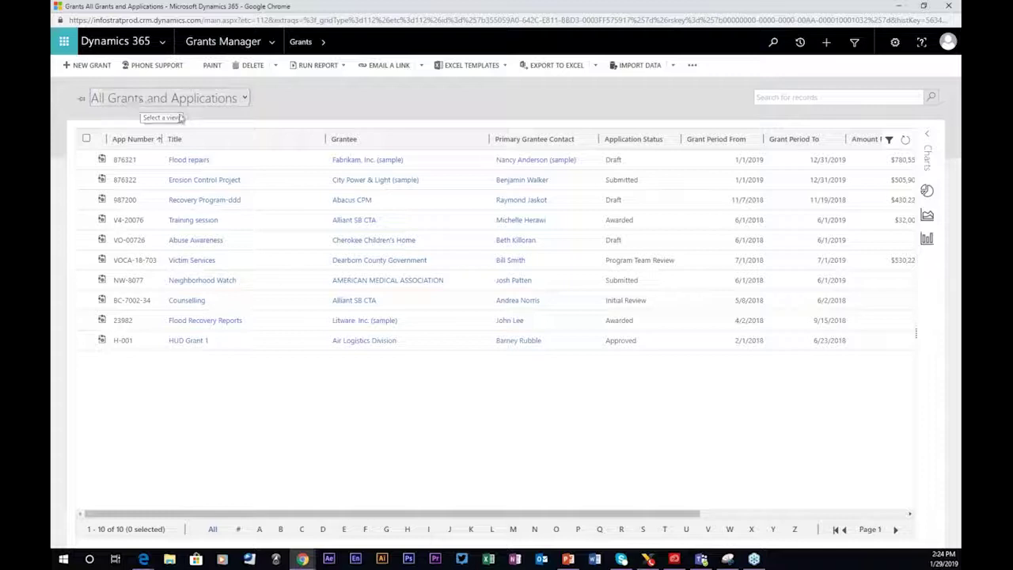
{"action": "left_click", "coordinate": [244, 98]}
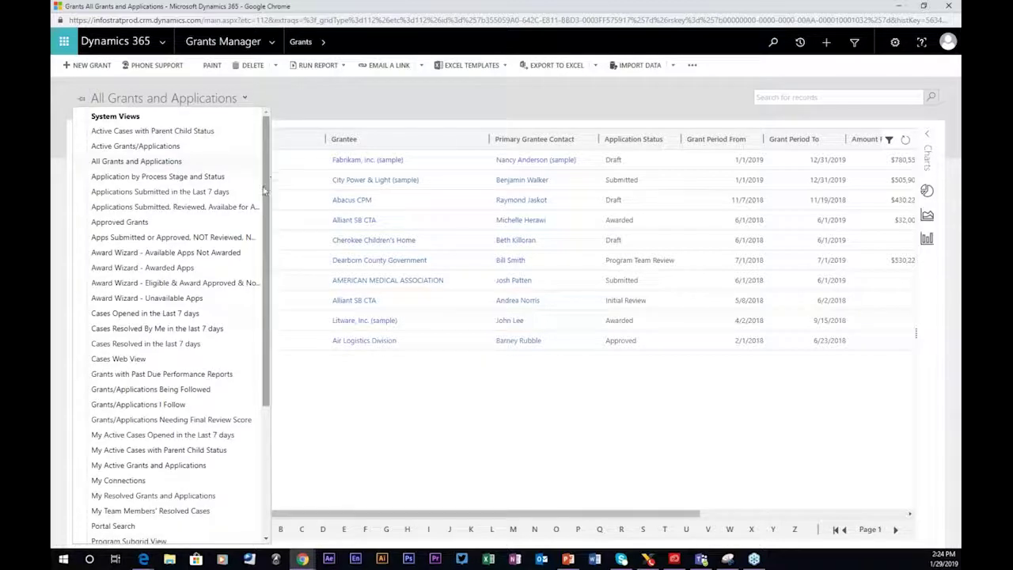
{"action": "left_click_drag", "start_coordinate": [265, 191], "coordinate": [244, 346]}
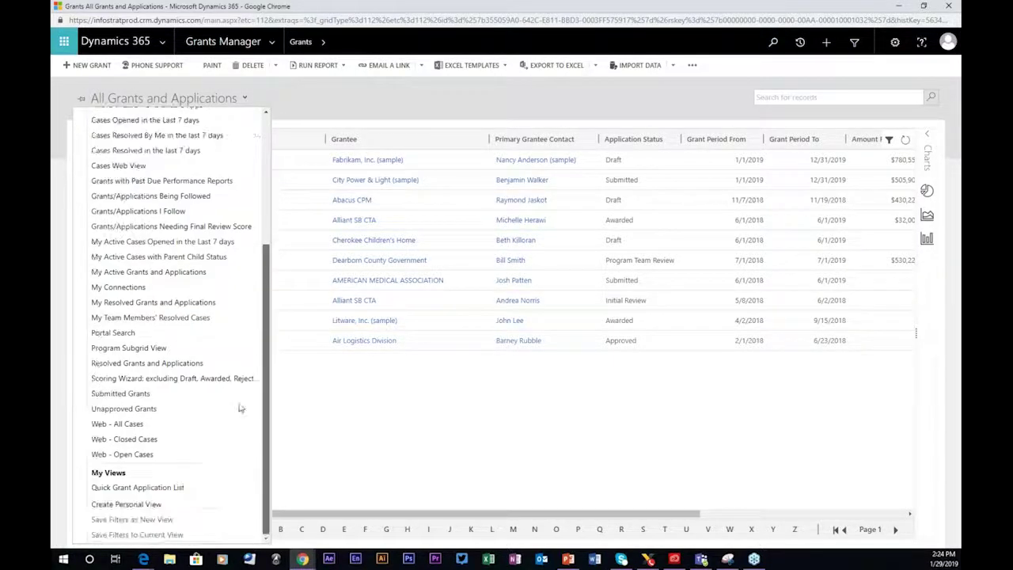
{"action": "left_click", "coordinate": [121, 489]}
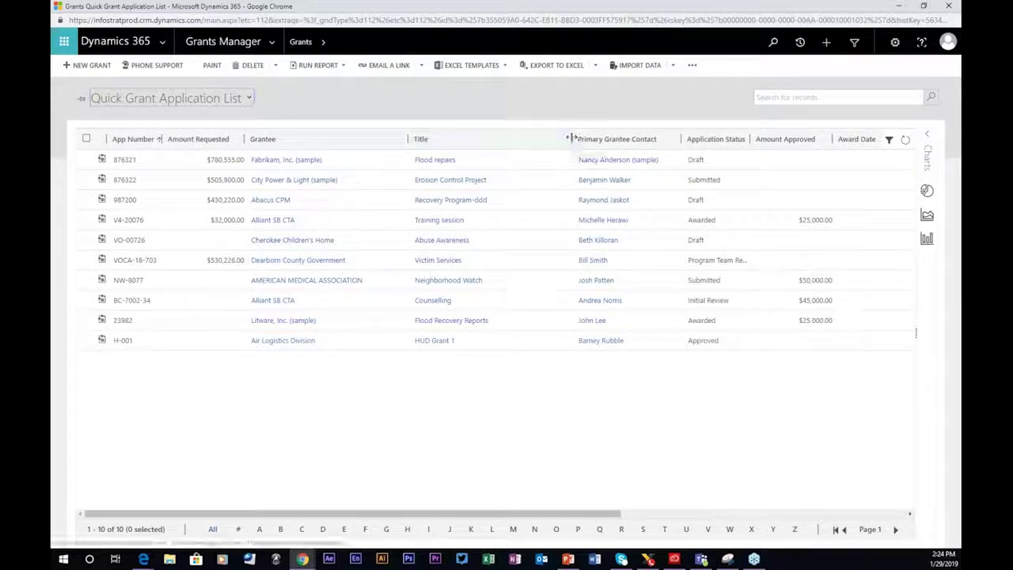
Narrow the Title and Grantee columns of the Quick Grant Application List and look at the available views again.
{"action": "left_click_drag", "start_coordinate": [570, 138], "coordinate": [512, 139]}
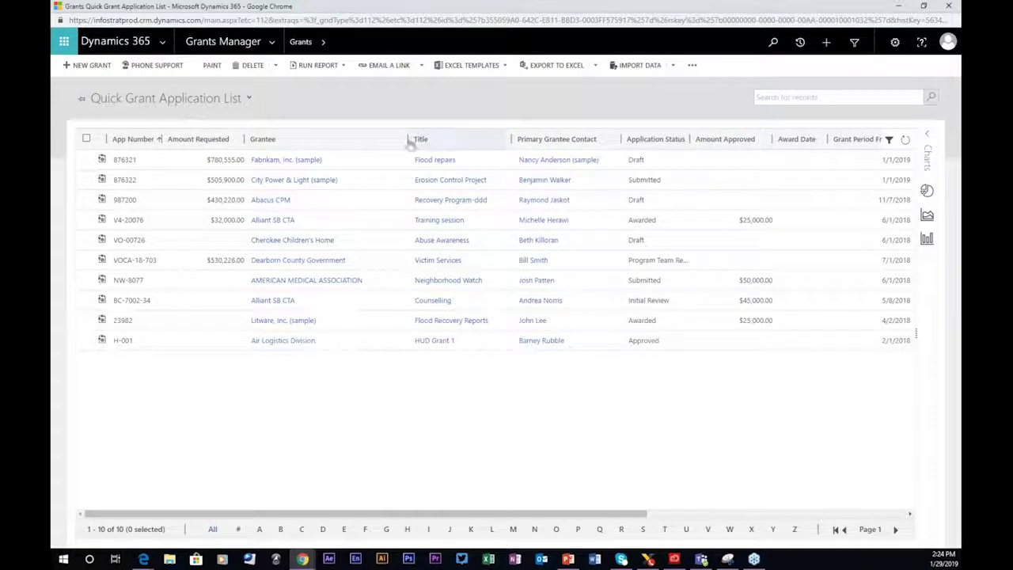
{"action": "left_click_drag", "start_coordinate": [408, 142], "coordinate": [370, 141]}
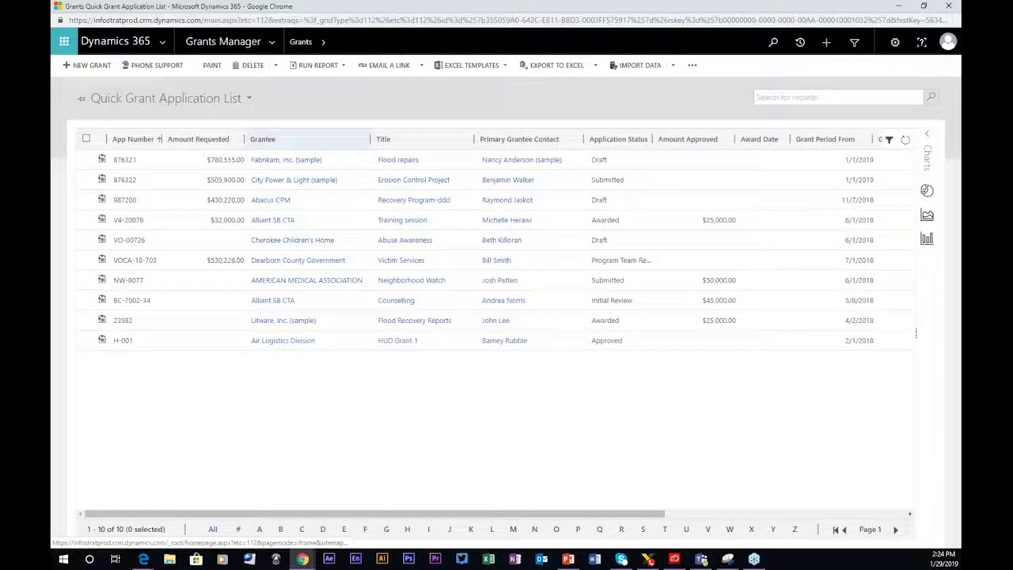
{"action": "left_click", "coordinate": [250, 98]}
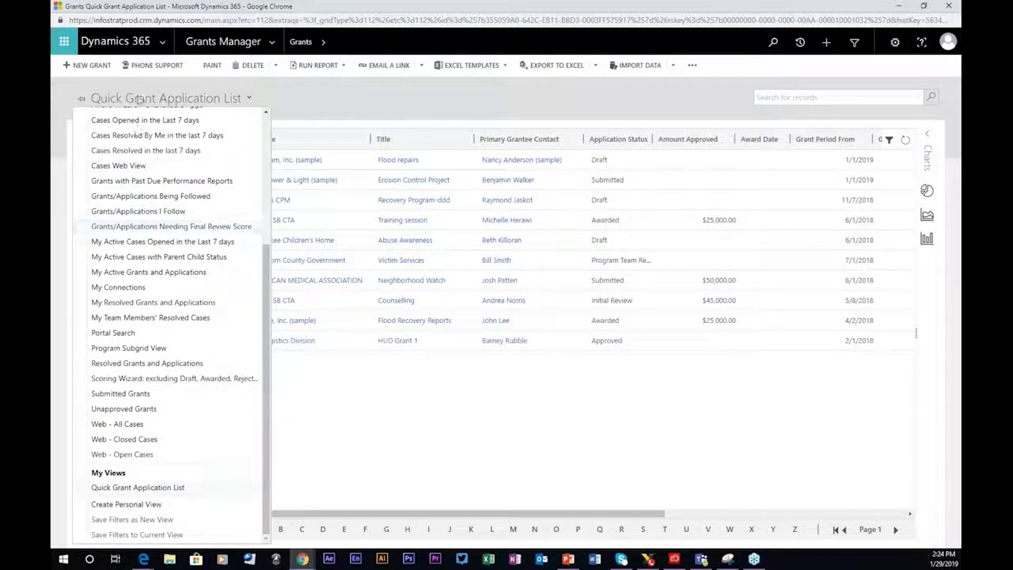
{"action": "left_click", "coordinate": [346, 101]}
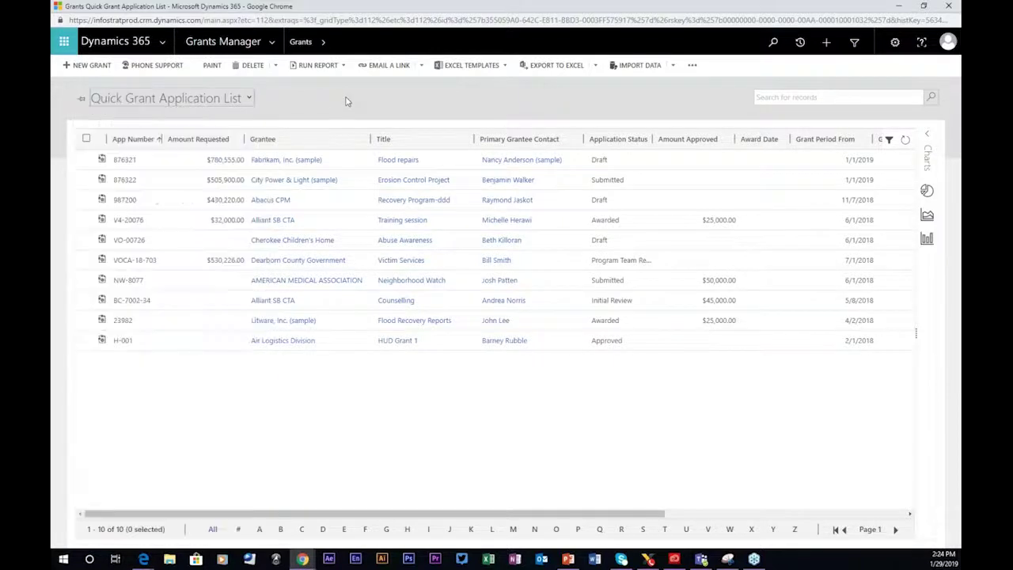
Show the Active Application Statuses chart beside the list, select all grant records, and collapse the chart pane.
{"action": "left_click", "coordinate": [927, 143]}
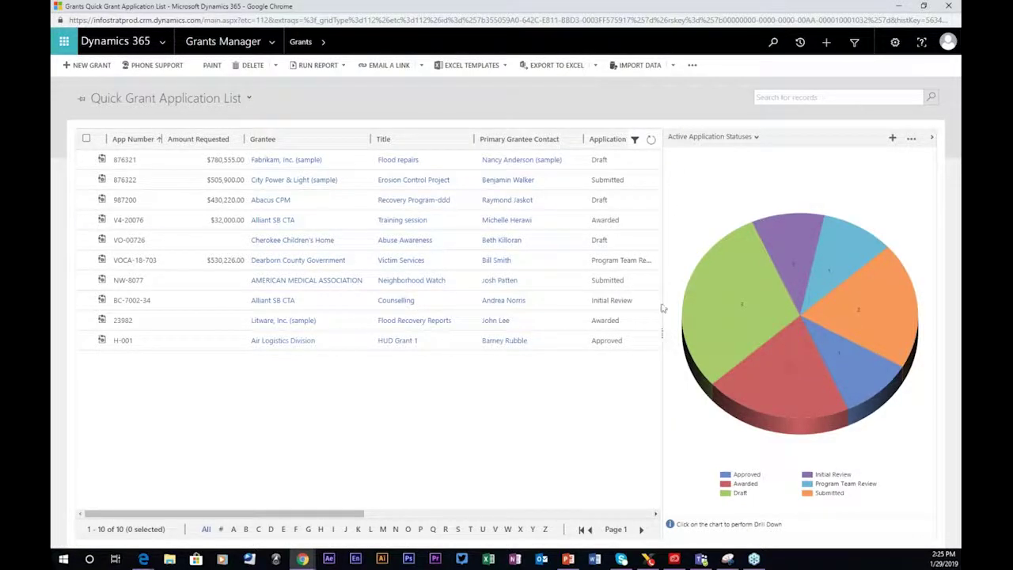
{"action": "left_click", "coordinate": [86, 159]}
{"action": "left_click", "coordinate": [87, 200]}
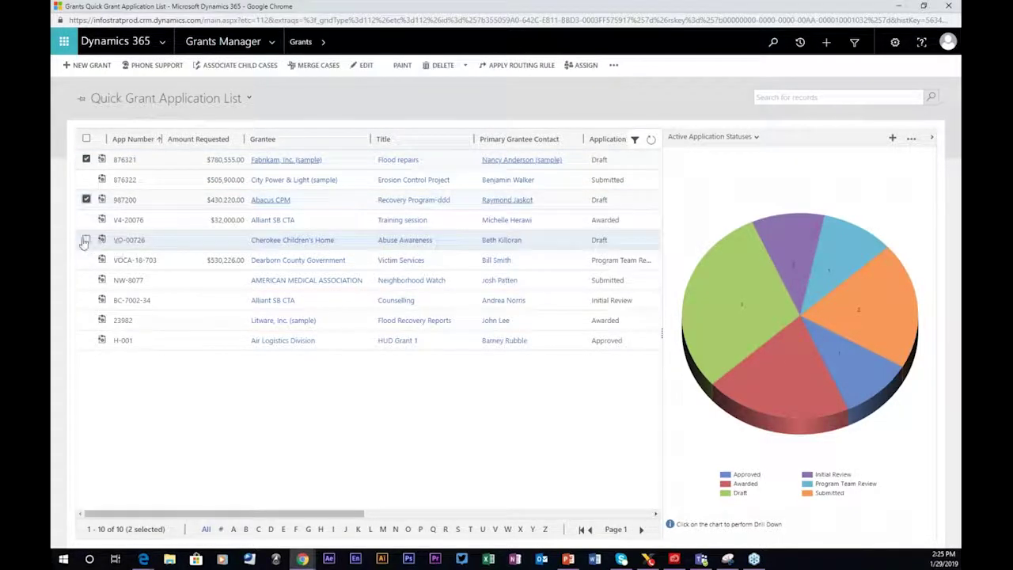
{"action": "left_click", "coordinate": [86, 239]}
{"action": "left_click", "coordinate": [86, 139]}
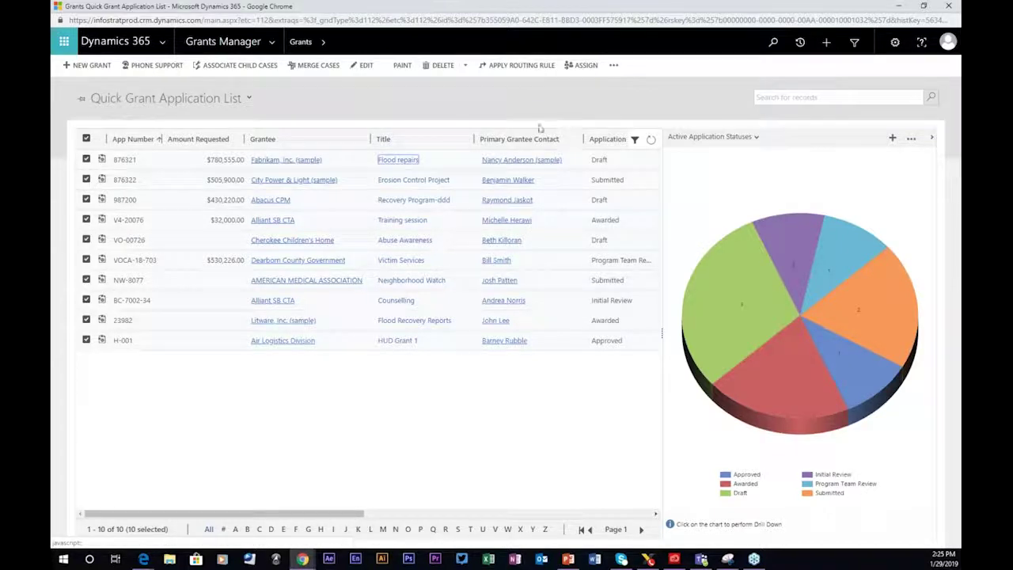
{"action": "left_click", "coordinate": [931, 138]}
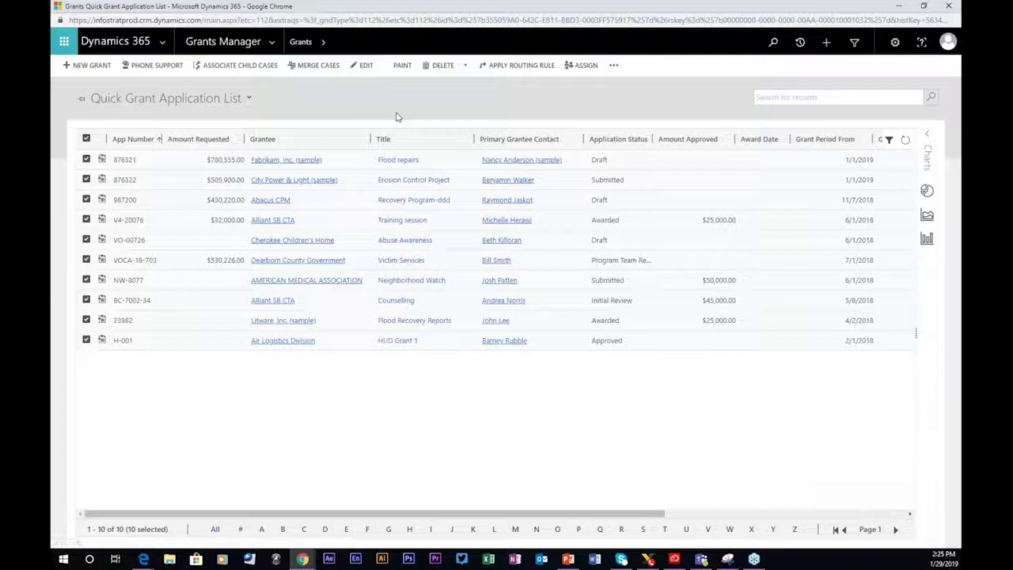
View the additional commands available for the selected grants and clear the selection of all records.
{"action": "left_click", "coordinate": [613, 67]}
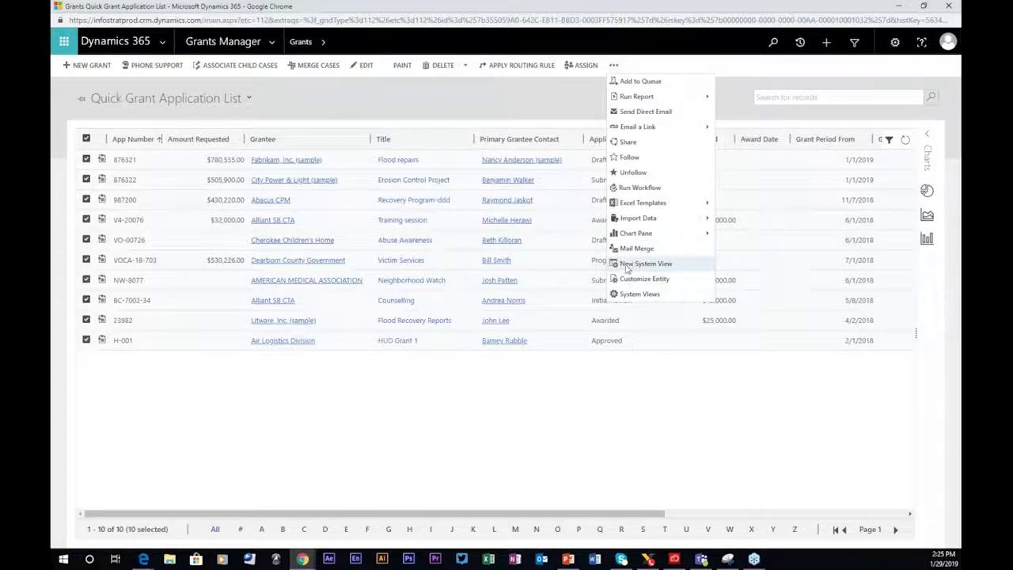
{"action": "left_click", "coordinate": [424, 109]}
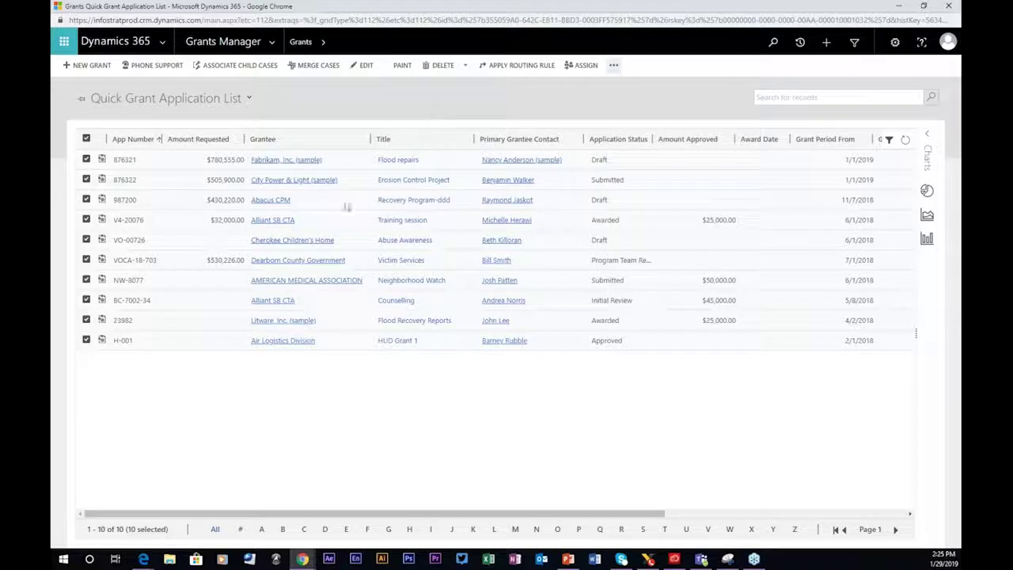
{"action": "left_click", "coordinate": [86, 138]}
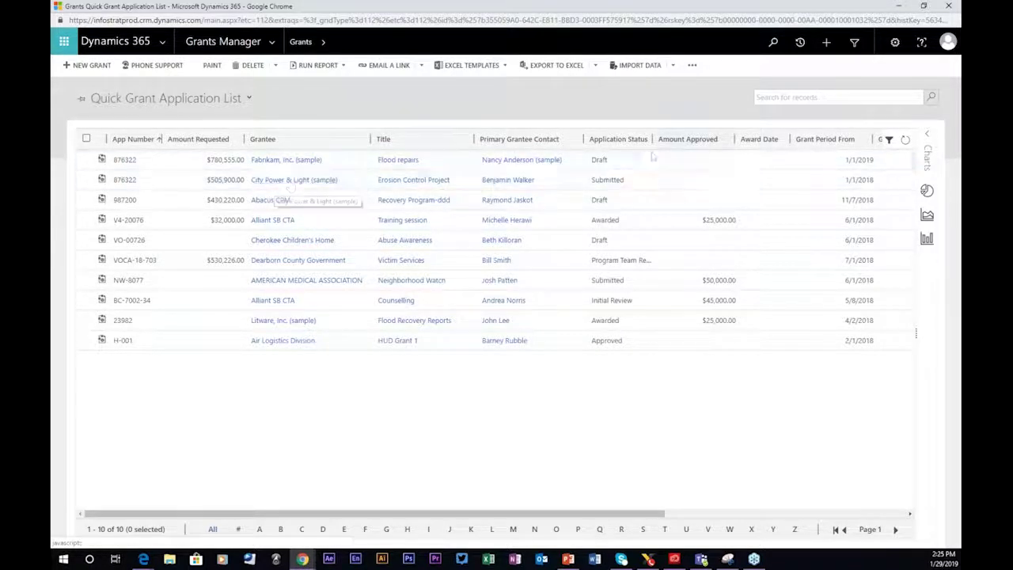
Export the Quick Grant Application List to Excel as a static worksheet and open the downloaded workbook maximized.
{"action": "left_click", "coordinate": [595, 66]}
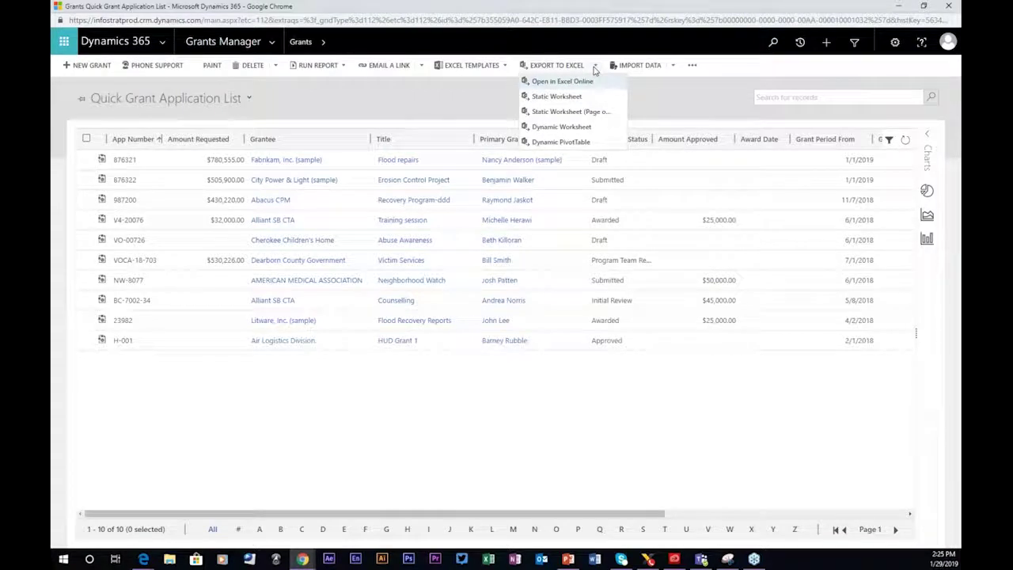
{"action": "left_click", "coordinate": [558, 97]}
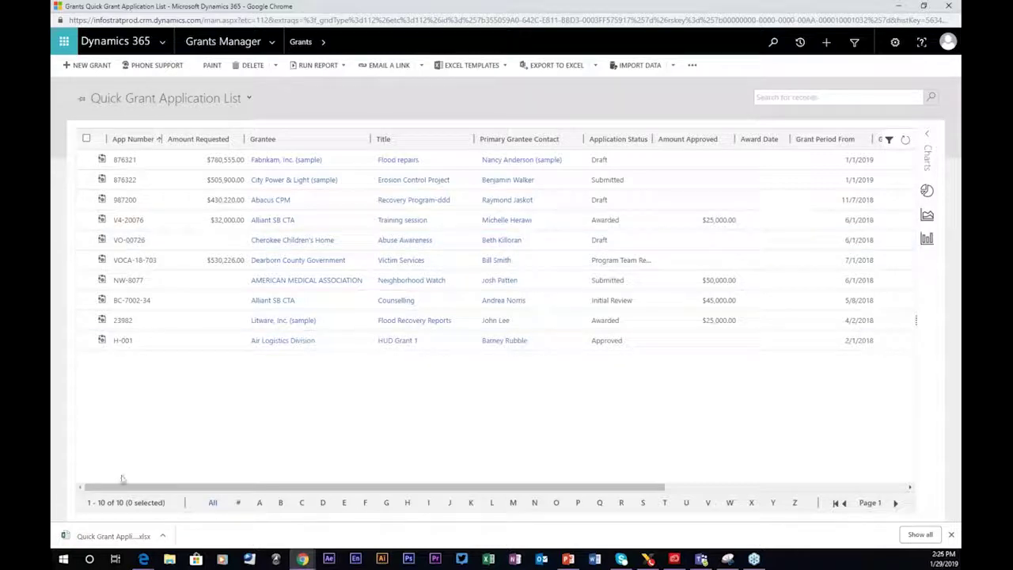
{"action": "left_click", "coordinate": [111, 536]}
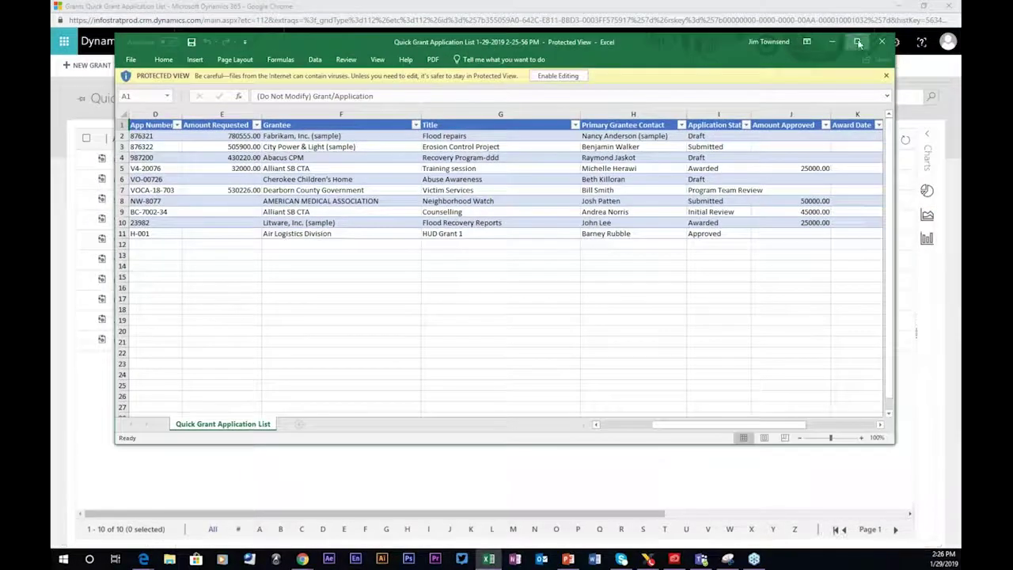
{"action": "left_click", "coordinate": [857, 42]}
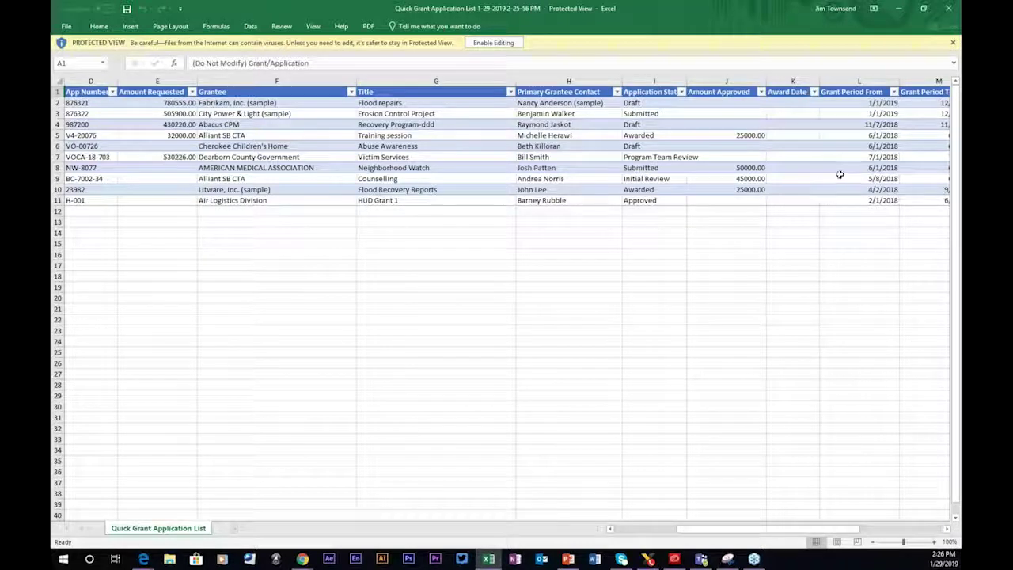
Narrow the Grant Period From and Title columns, auto-fit Grant Period To, and close the exported workbook.
{"action": "left_click_drag", "start_coordinate": [897, 81], "coordinate": [877, 135]}
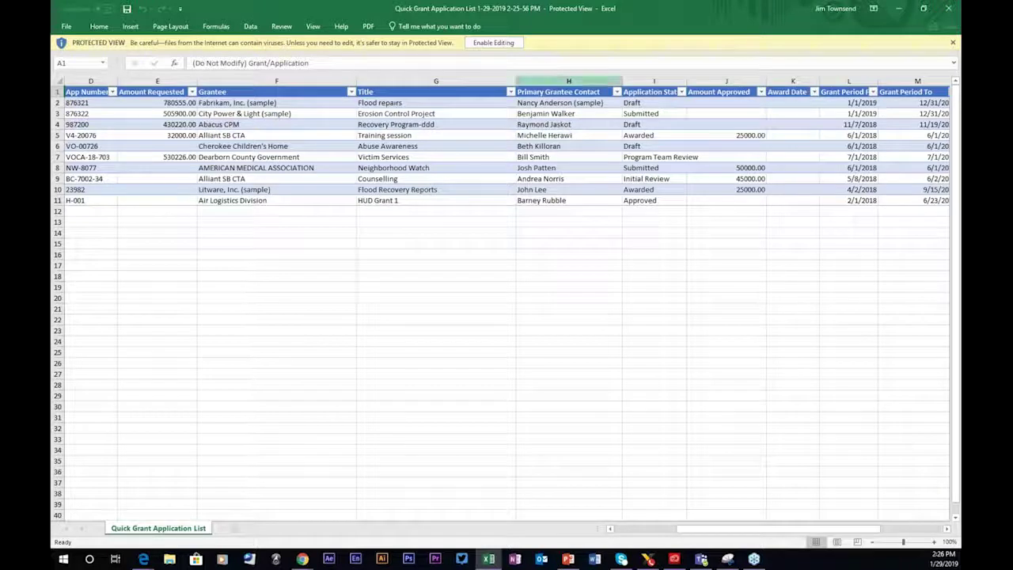
{"action": "left_click_drag", "start_coordinate": [515, 81], "coordinate": [455, 91]}
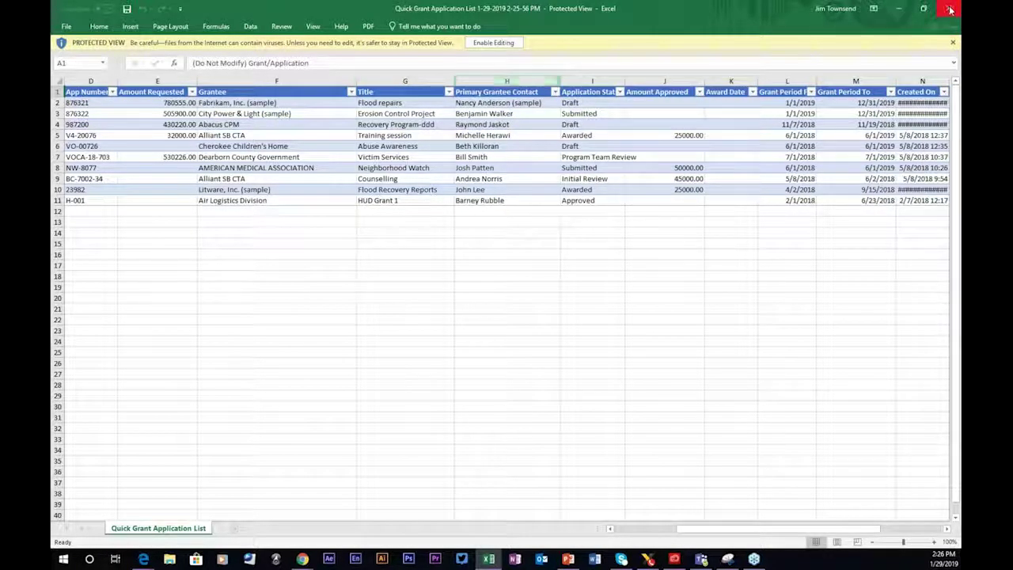
{"action": "double_click", "coordinate": [894, 80]}
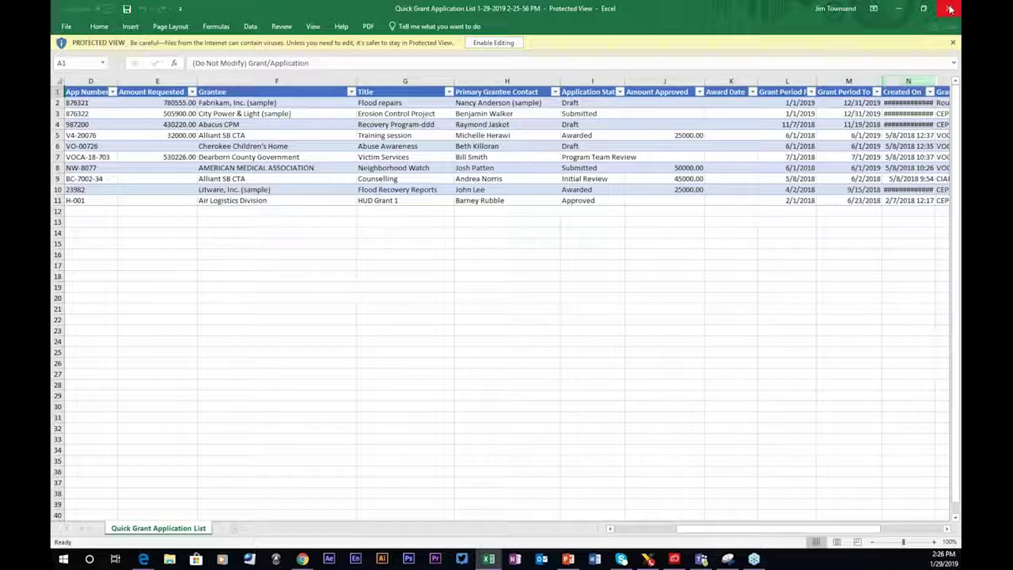
{"action": "left_click", "coordinate": [950, 8]}
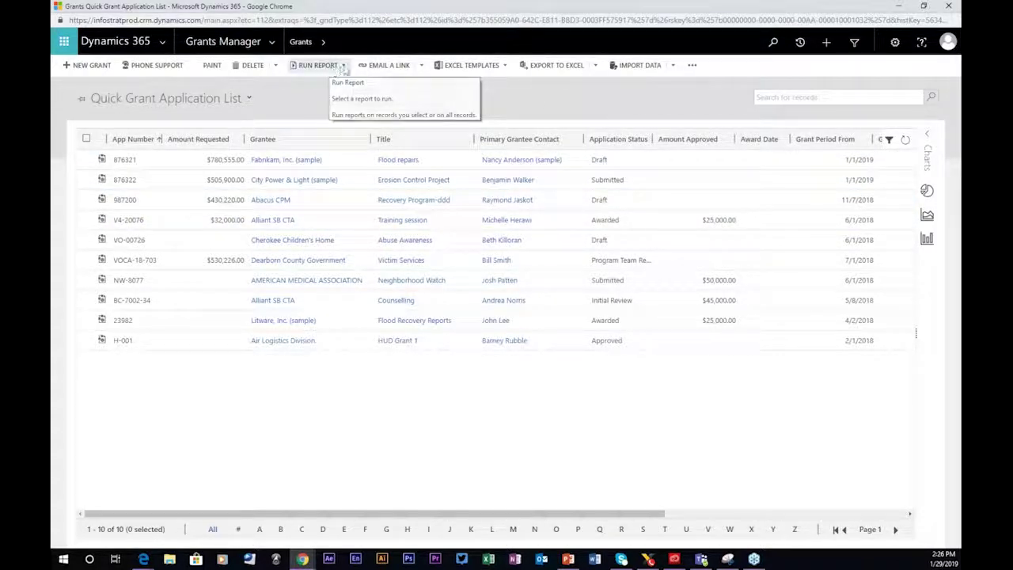
Look through the additional list commands, from Chart Pane to System Views, and dismiss them without choosing one.
{"action": "left_click", "coordinate": [692, 68]}
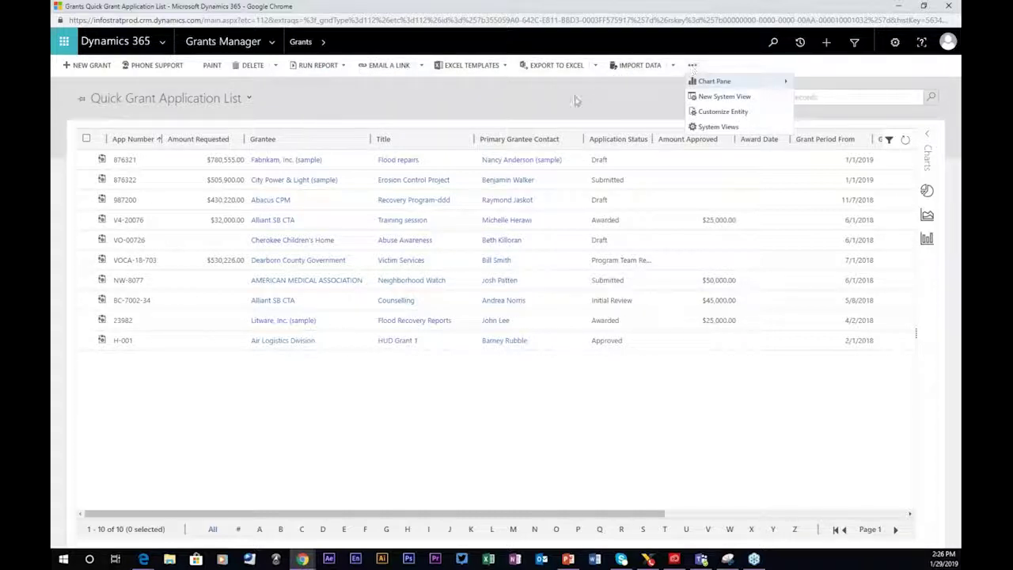
{"action": "key", "text": "Down"}
{"action": "key", "text": "Down"}
{"action": "key", "text": "Down"}
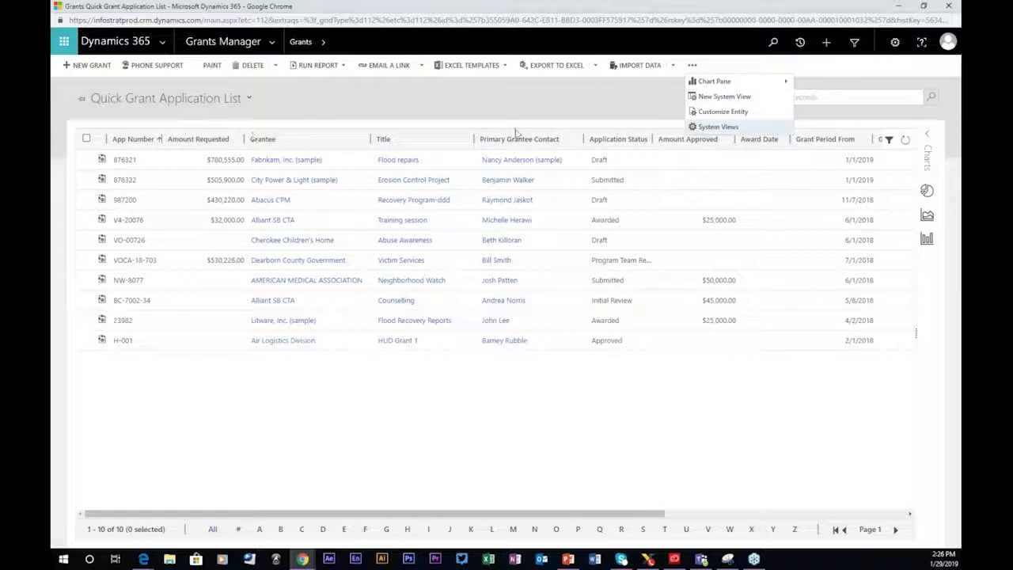
{"action": "key", "text": "Escape"}
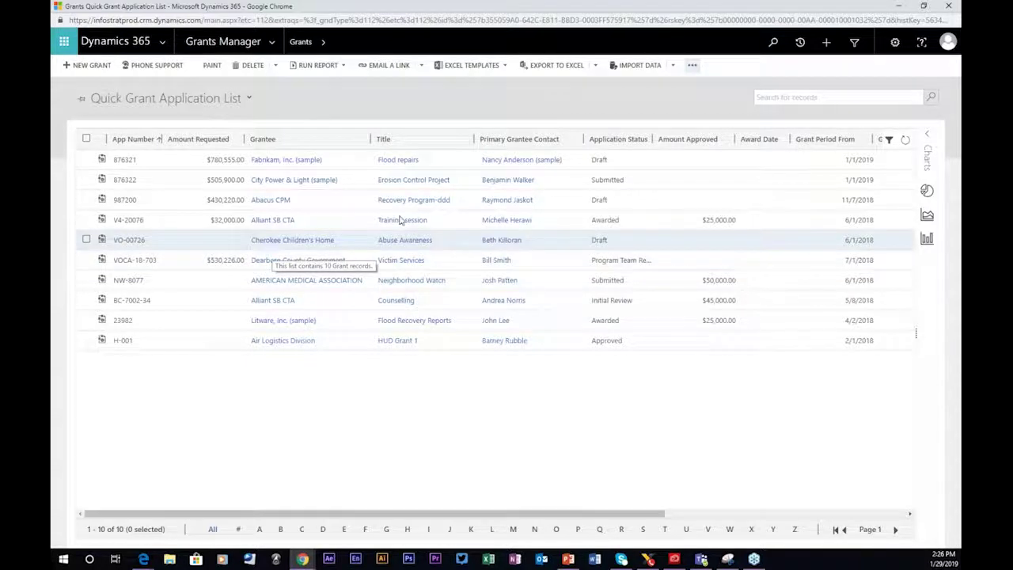
Run an Advanced Find for Grants with the saved view Quick Grant Application List, widening the results window and narrowing the Title column.
{"action": "left_click", "coordinate": [854, 44]}
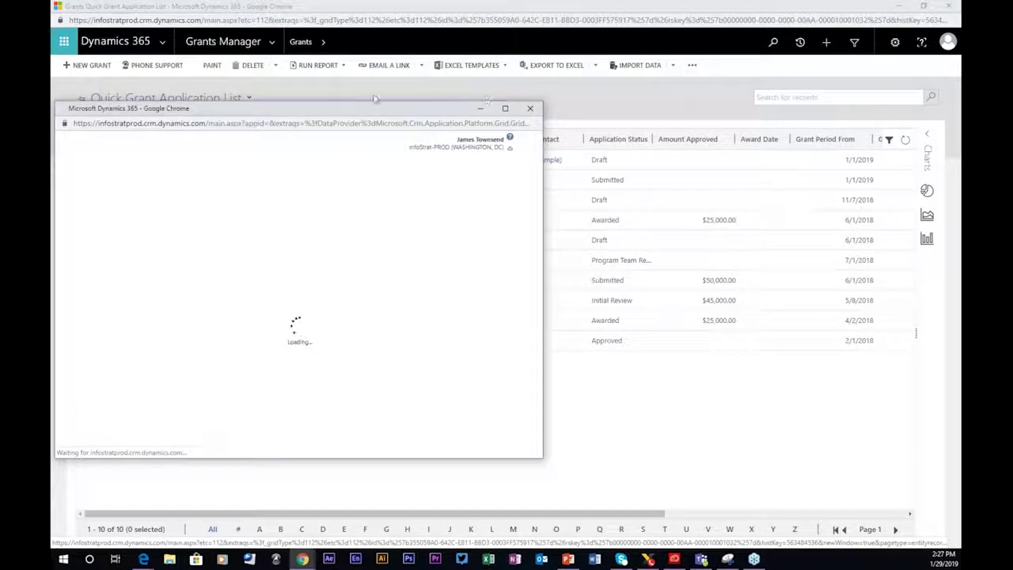
{"action": "left_click_drag", "start_coordinate": [330, 111], "coordinate": [419, 58]}
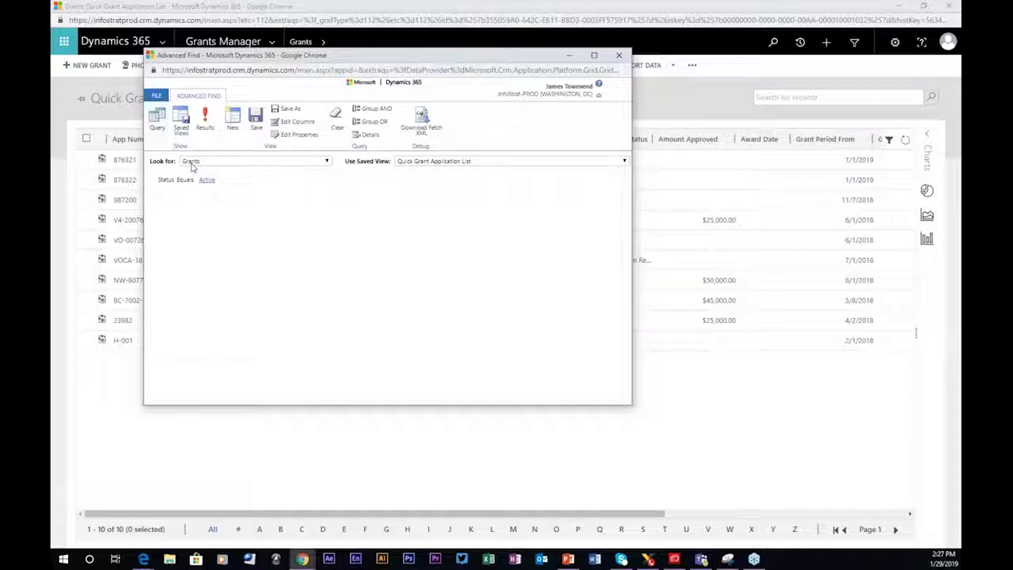
{"action": "left_click", "coordinate": [205, 120]}
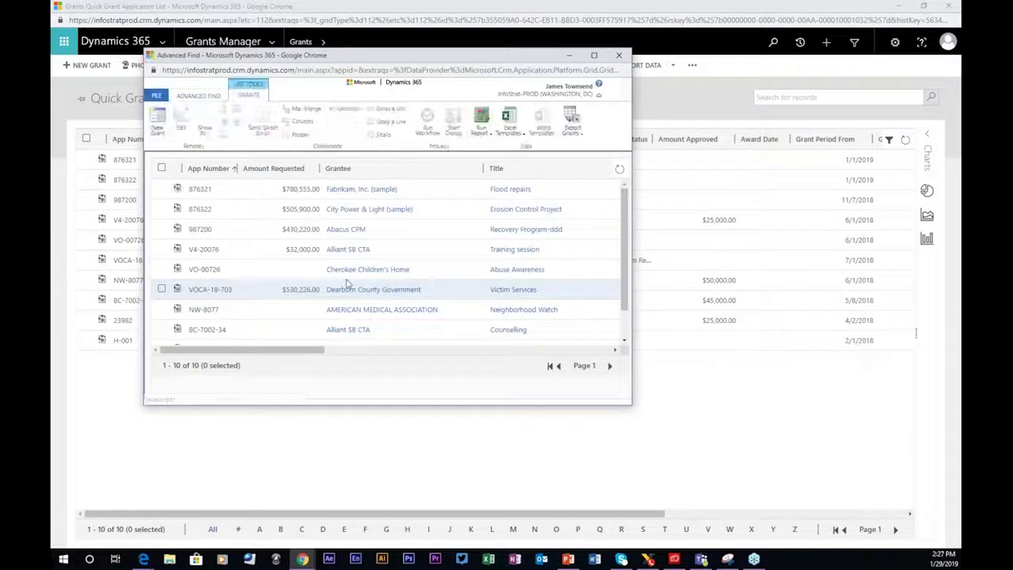
{"action": "left_click_drag", "start_coordinate": [632, 175], "coordinate": [935, 187]}
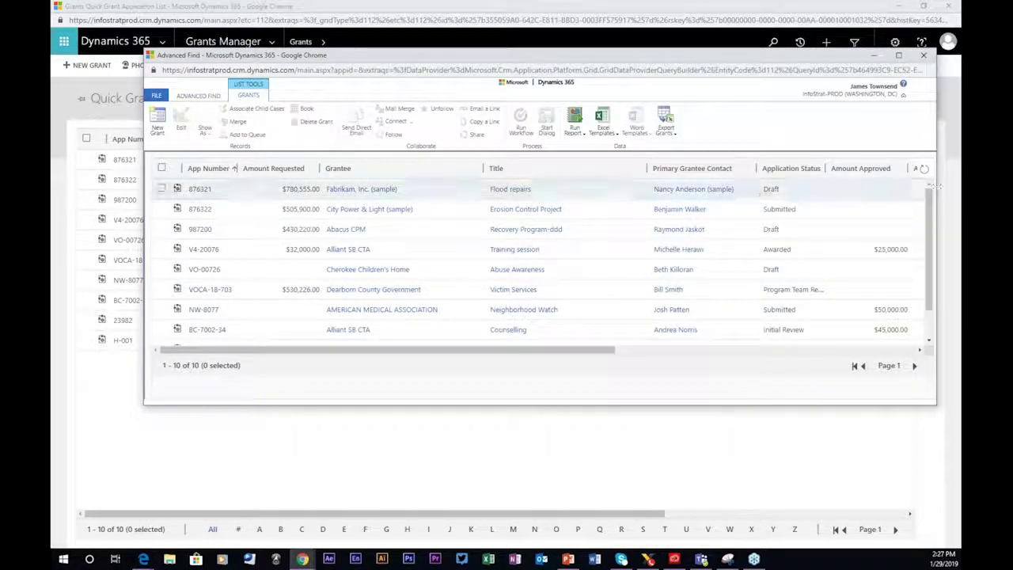
{"action": "left_click_drag", "start_coordinate": [643, 167], "coordinate": [575, 169]}
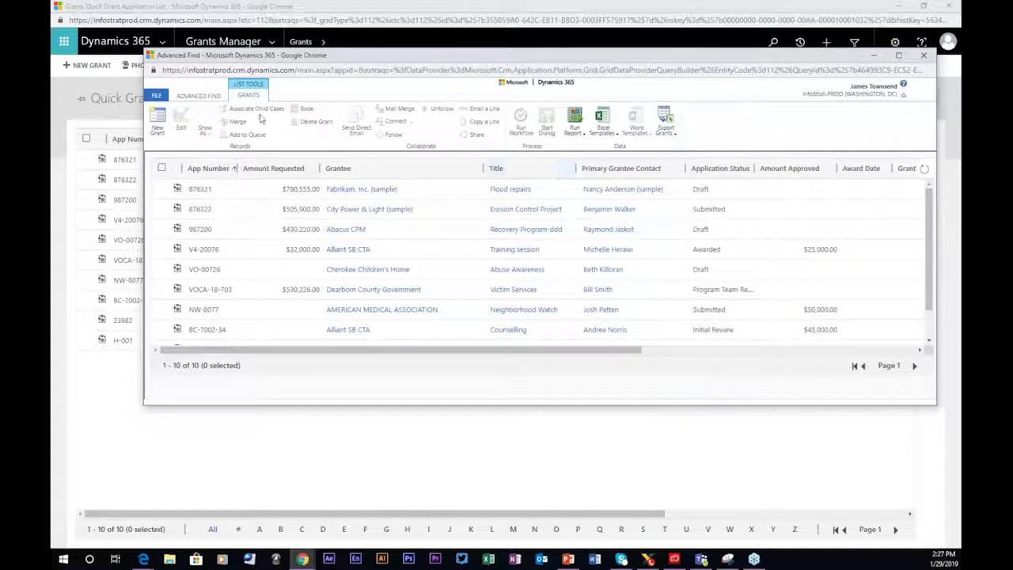
Add the Total Timecard Hours column from the Grant record type to the Advanced Find view's columns.
{"action": "left_click", "coordinate": [198, 96]}
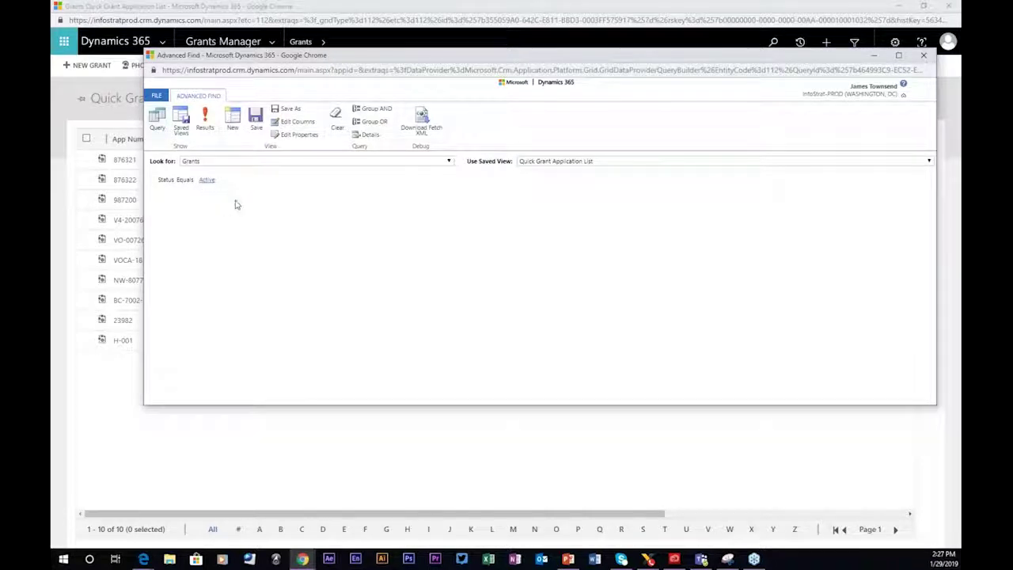
{"action": "left_click", "coordinate": [295, 122]}
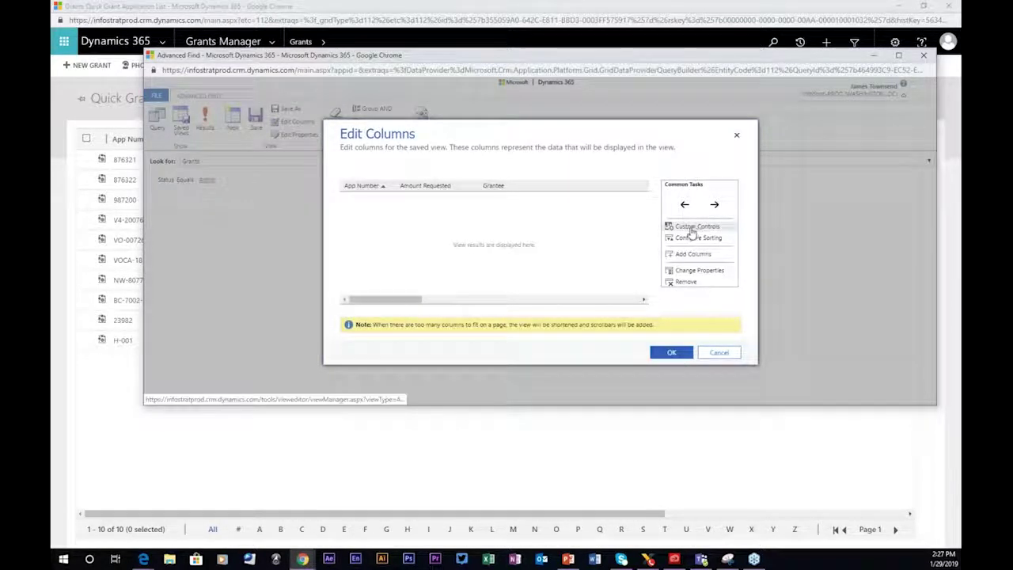
{"action": "left_click", "coordinate": [687, 258]}
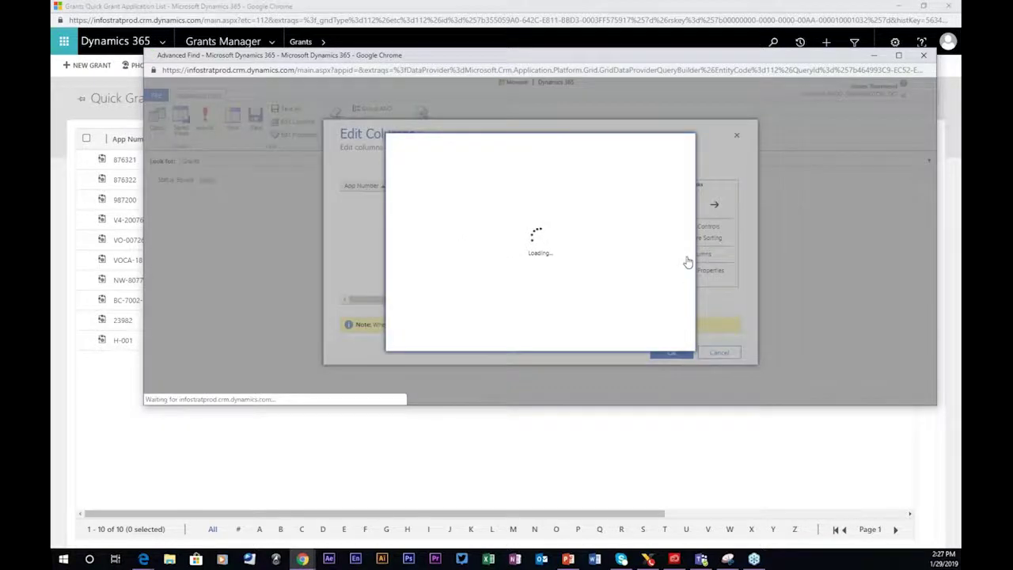
{"action": "left_click_drag", "start_coordinate": [673, 239], "coordinate": [675, 309]}
{"action": "left_click", "coordinate": [410, 265]}
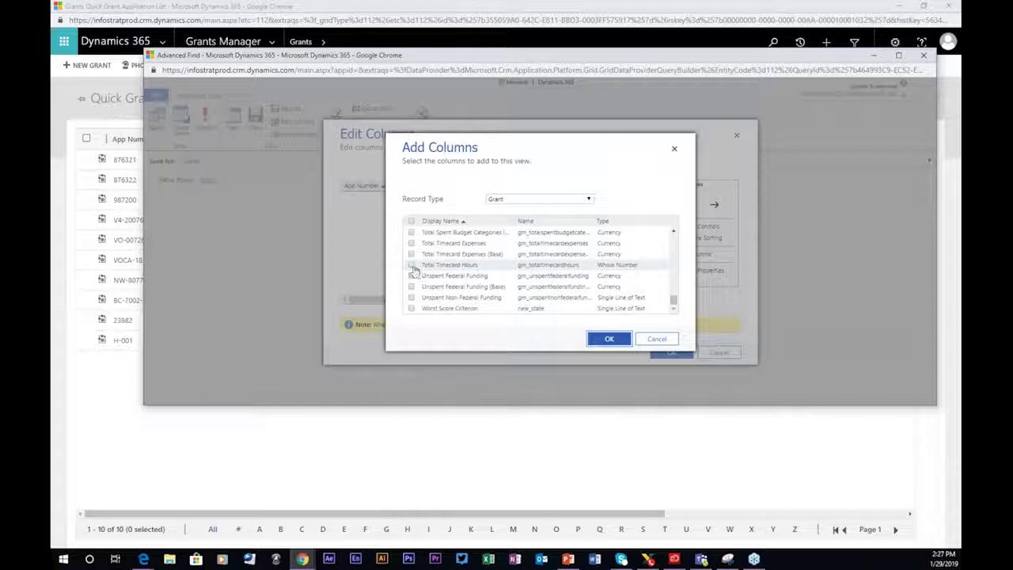
{"action": "left_click", "coordinate": [601, 339]}
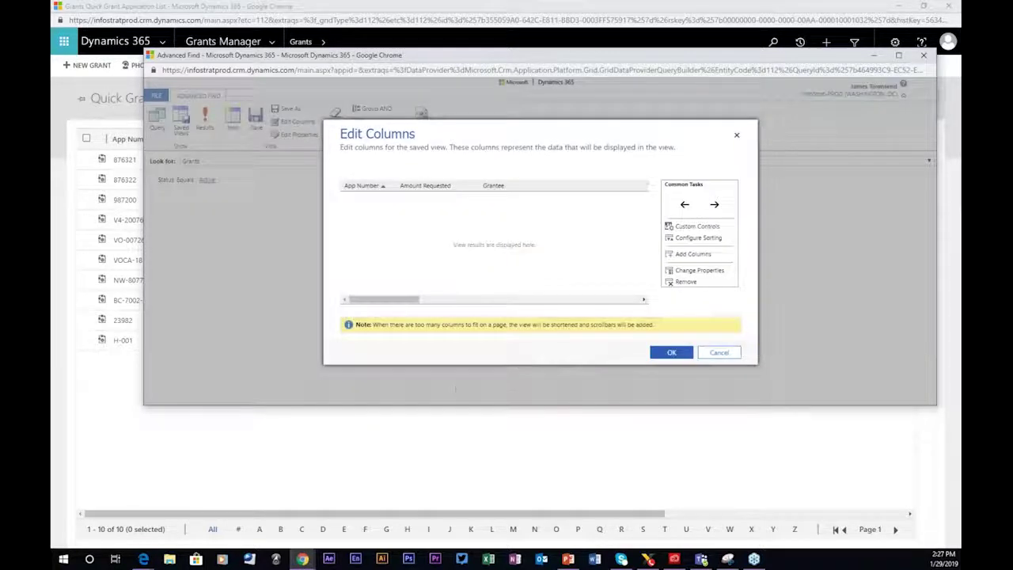
{"action": "left_click", "coordinate": [663, 352]}
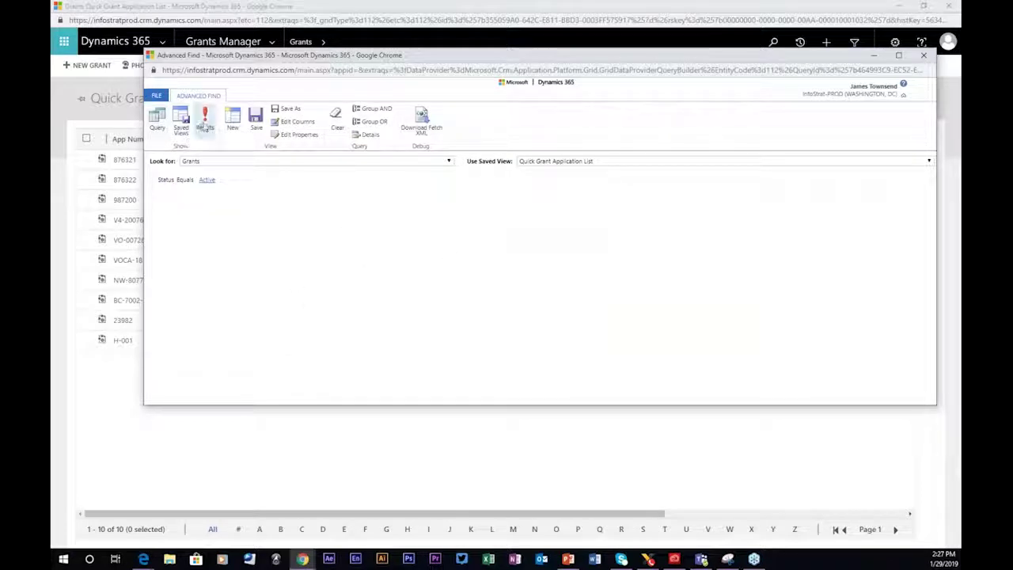
Run the grants query, check the added column at the end of the results, and close Advanced Find without saving.
{"action": "left_click", "coordinate": [207, 129]}
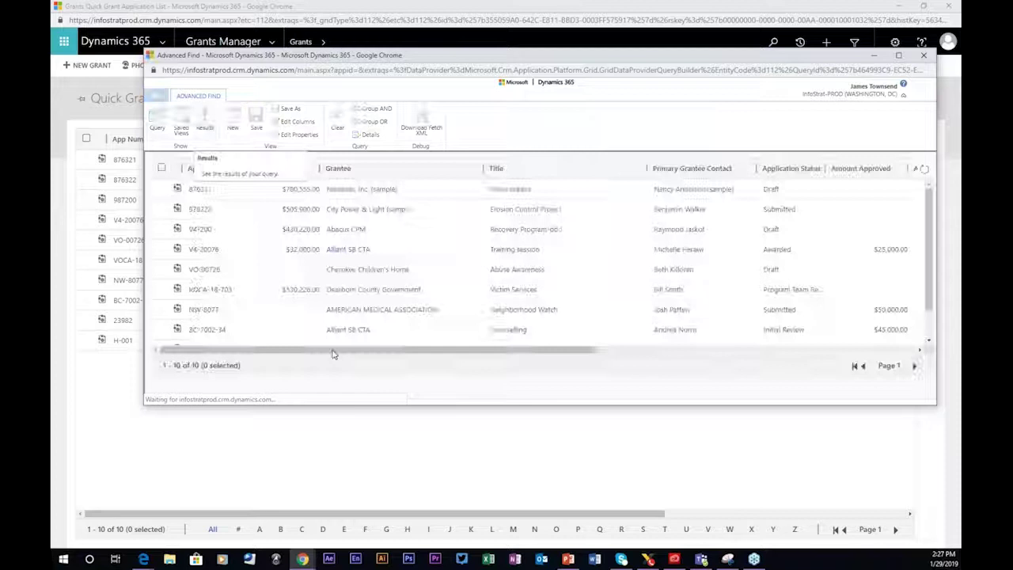
{"action": "left_click_drag", "start_coordinate": [253, 354], "coordinate": [672, 355]}
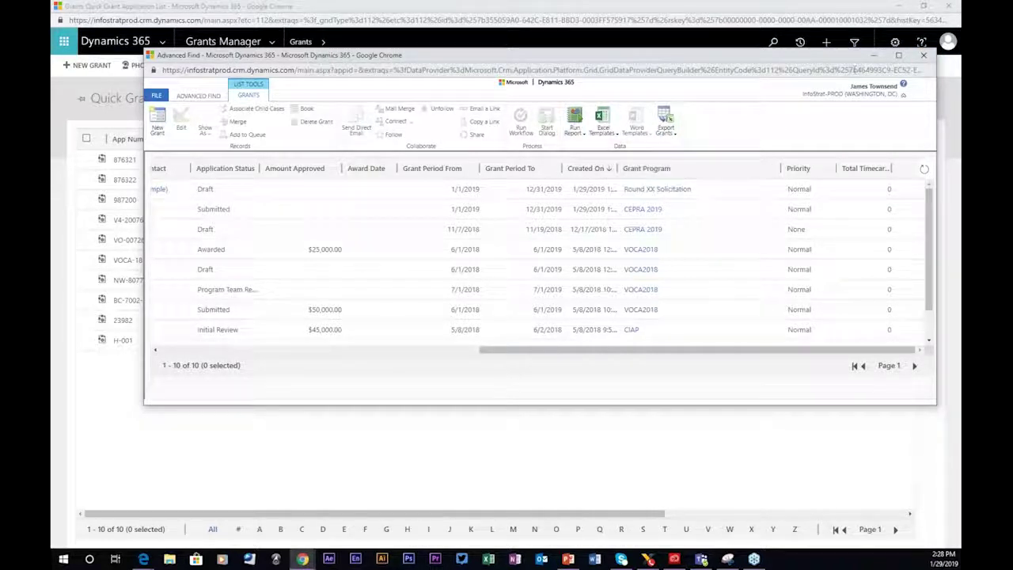
{"action": "left_click", "coordinate": [924, 57]}
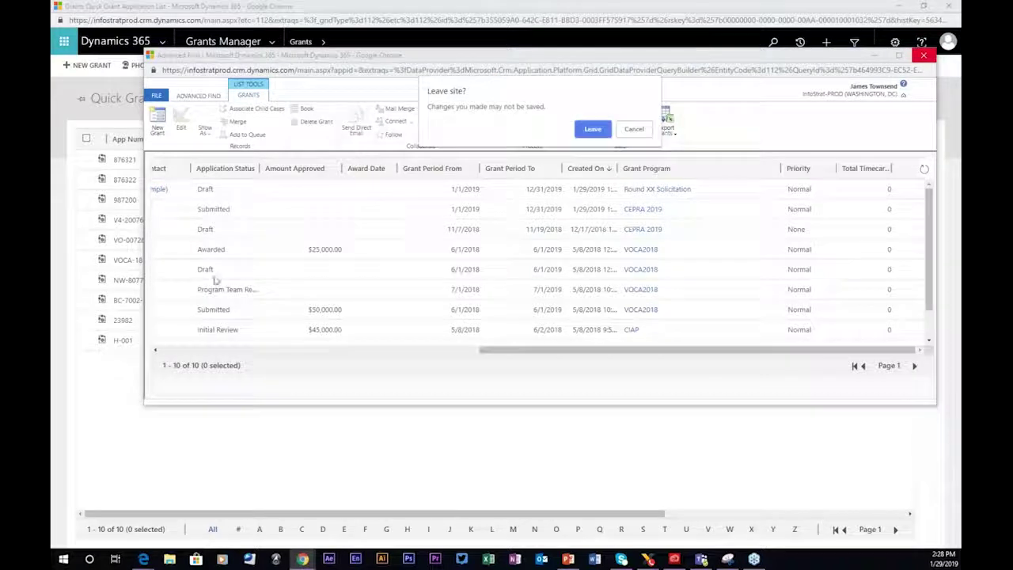
{"action": "left_click", "coordinate": [589, 129]}
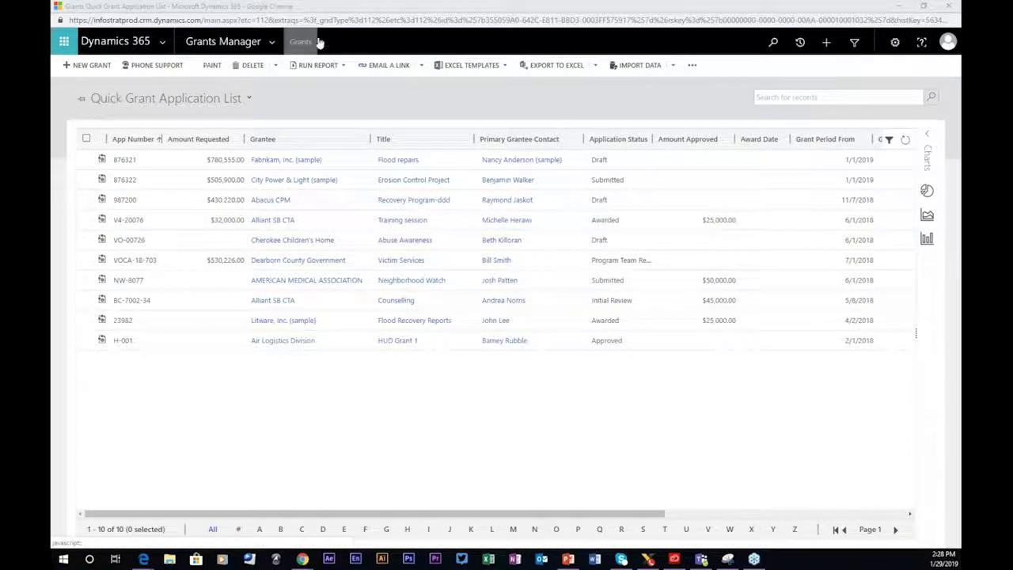
Return to the main browser window and search Google for "dynamics 365 mobile app" in a new tab.
{"action": "left_click_drag", "start_coordinate": [433, 6], "coordinate": [433, 0]}
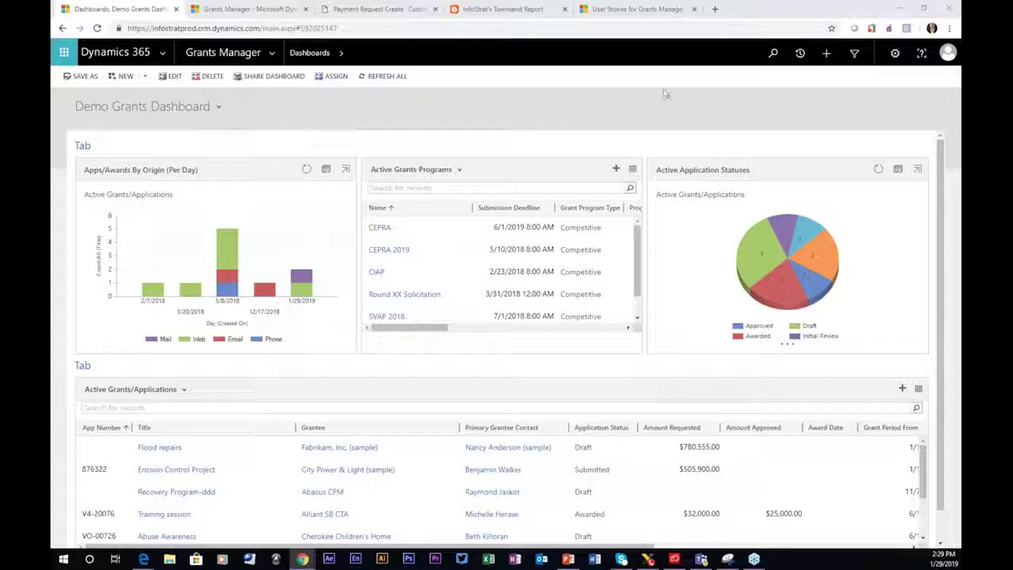
{"action": "left_click", "coordinate": [716, 9]}
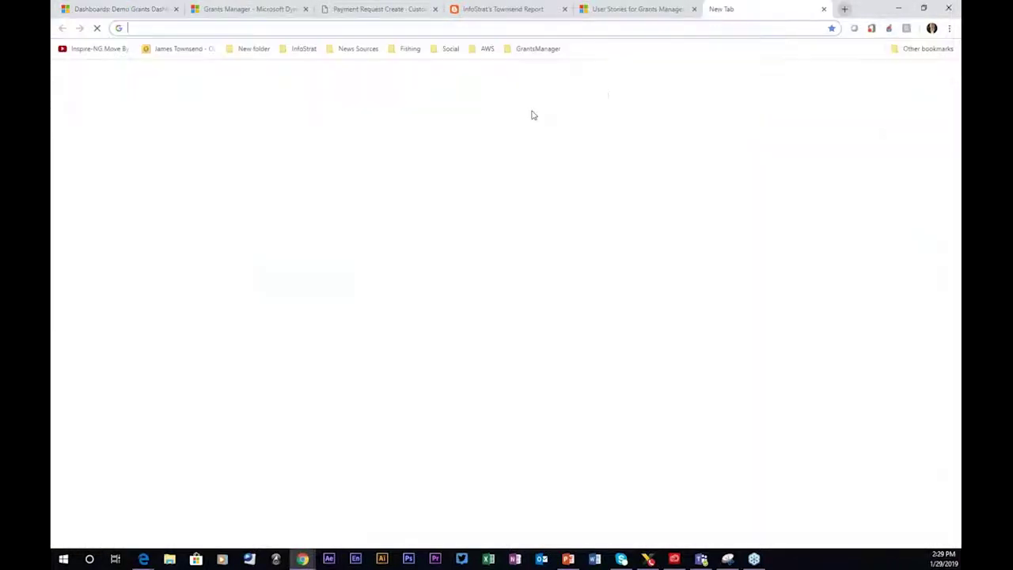
{"action": "left_click", "coordinate": [457, 223]}
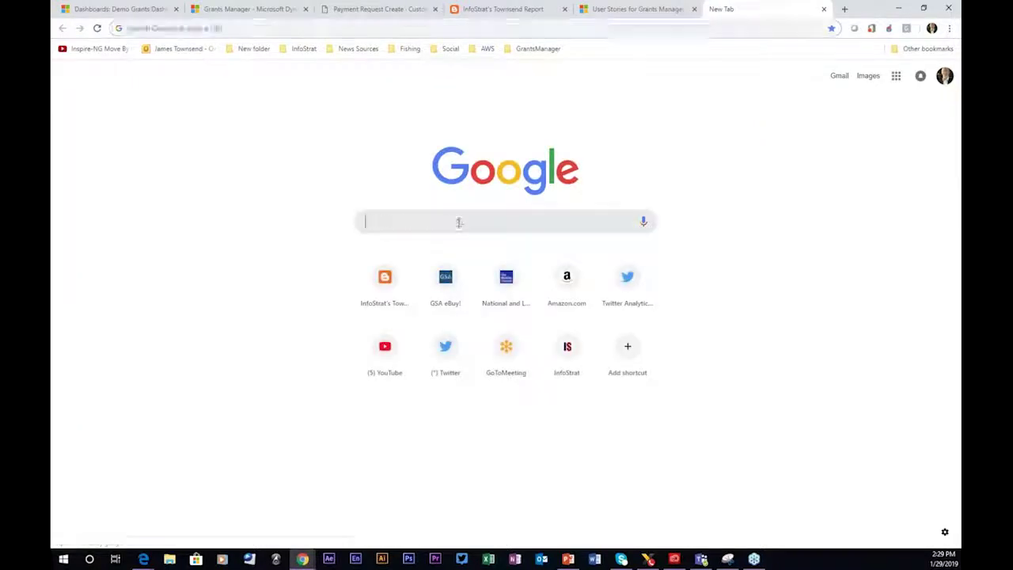
{"action": "type", "text": "dy"}
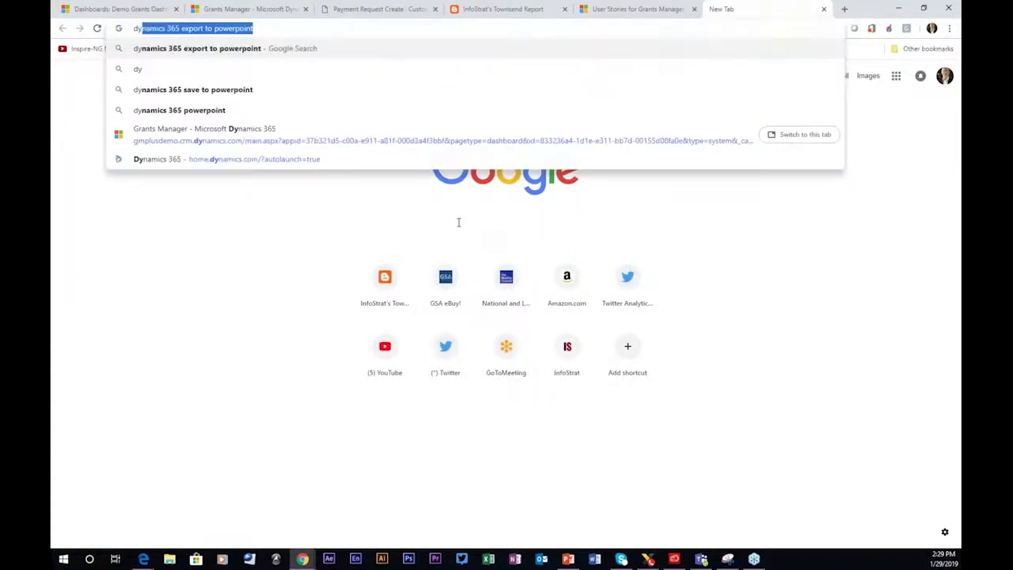
{"action": "type", "text": "namics 365"}
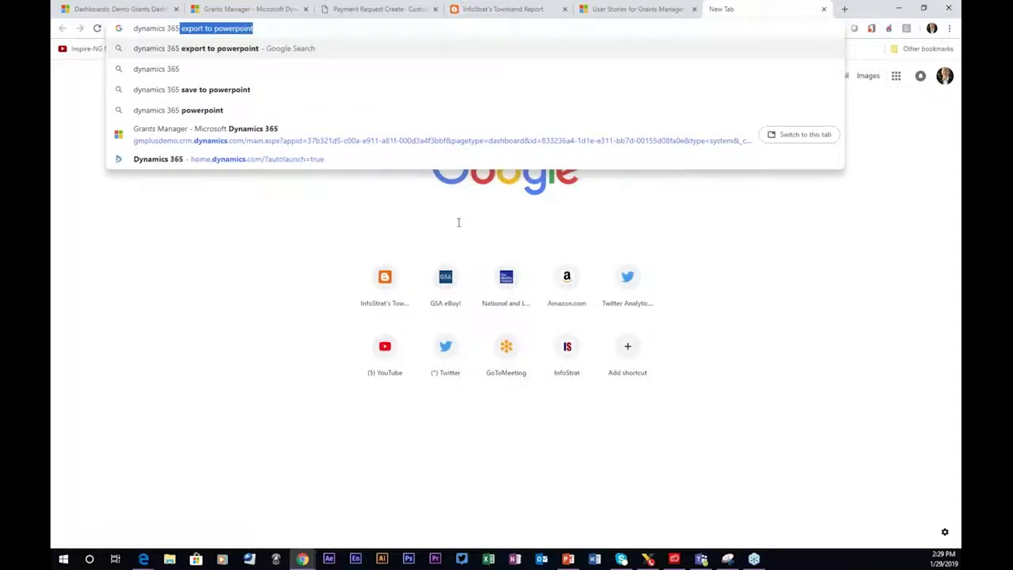
{"action": "type", "text": " mobile"}
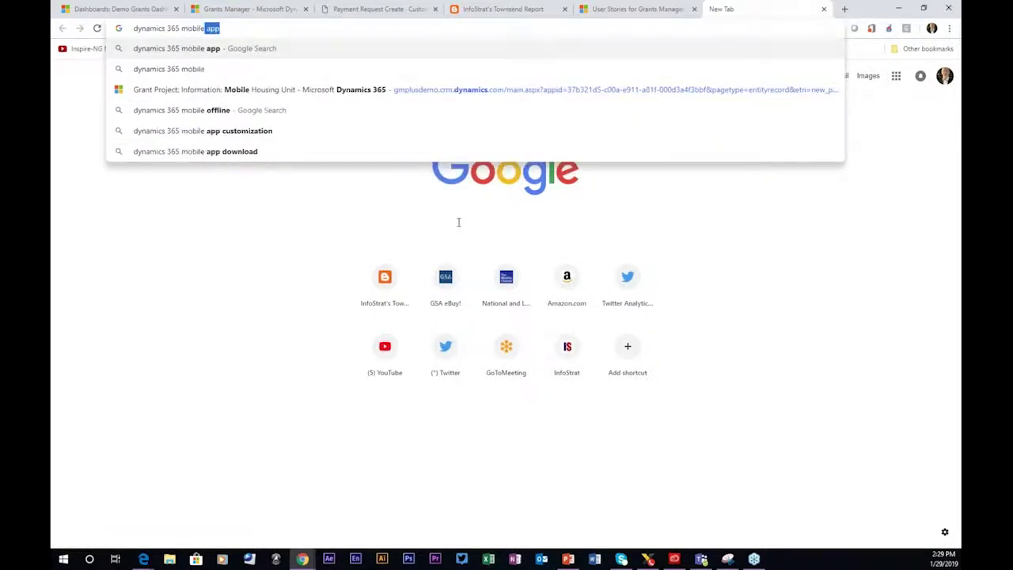
{"action": "key", "text": "Return"}
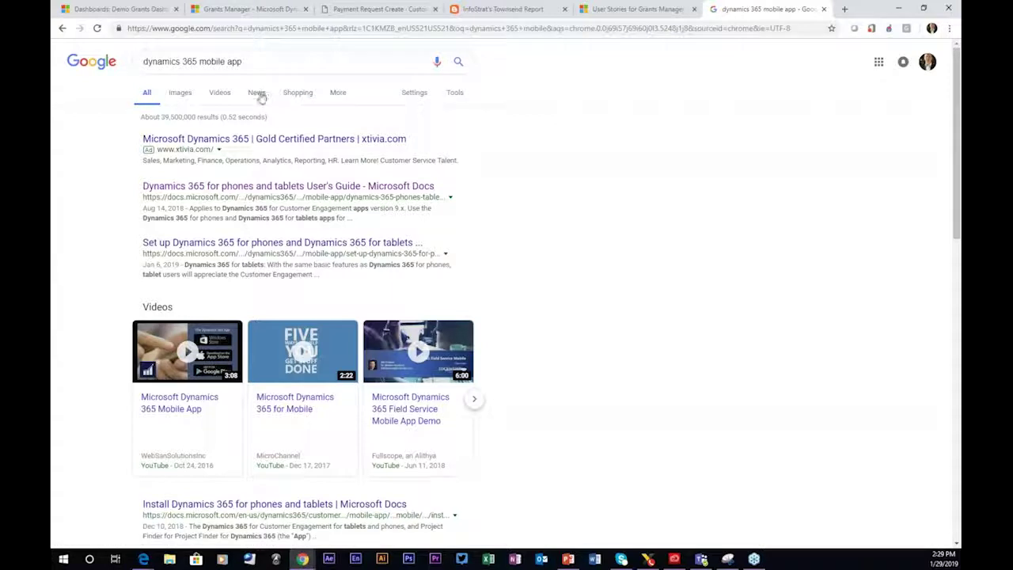
Look through the image and web results for the Dynamics 365 mobile app, and switch back to the Grants Manager process dashboard.
{"action": "left_click", "coordinate": [180, 95]}
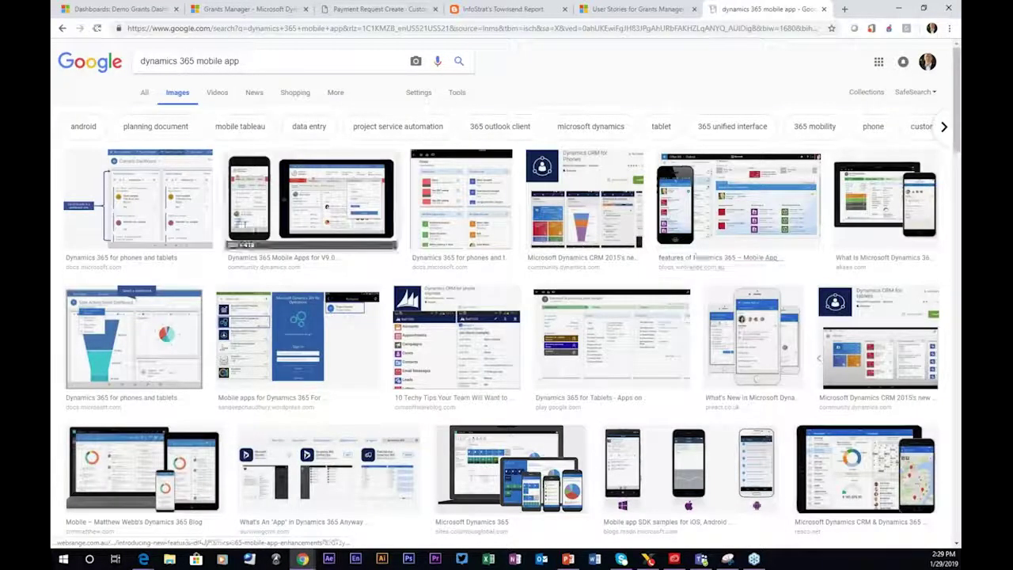
{"action": "left_click", "coordinate": [178, 209]}
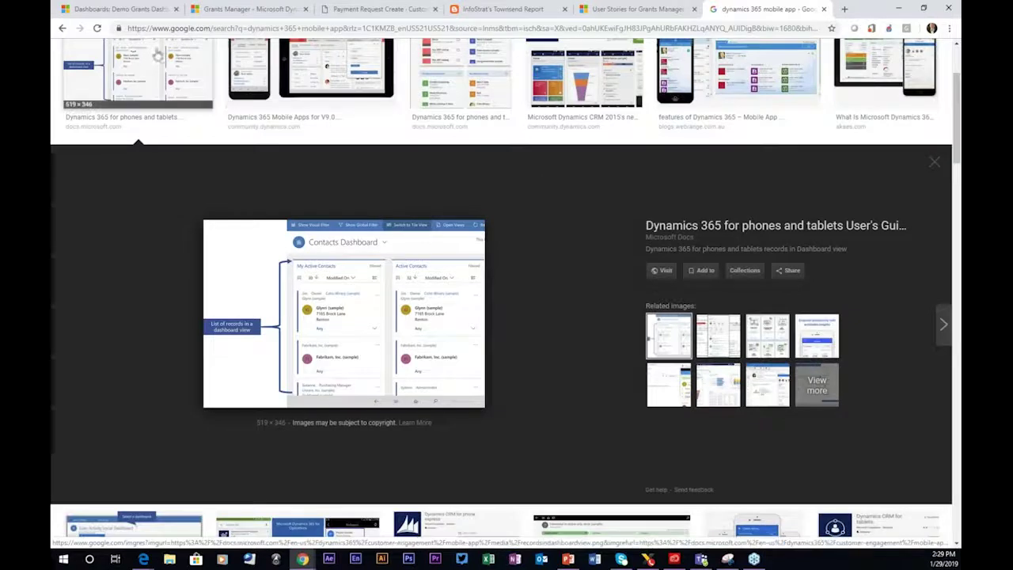
{"action": "left_click", "coordinate": [64, 28]}
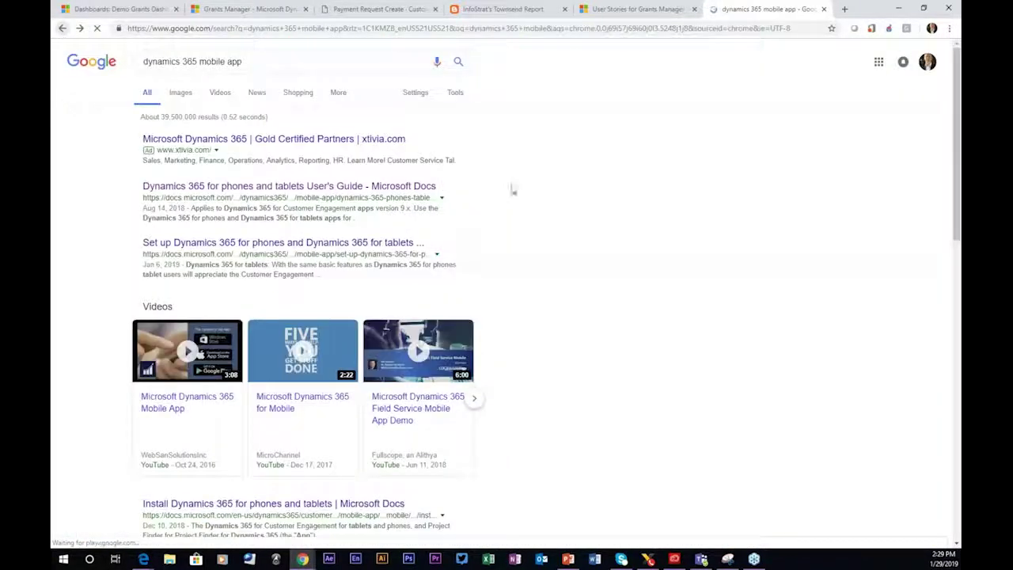
{"action": "scroll", "coordinate": [566, 299], "scroll_direction": "down", "scroll_amount": 3}
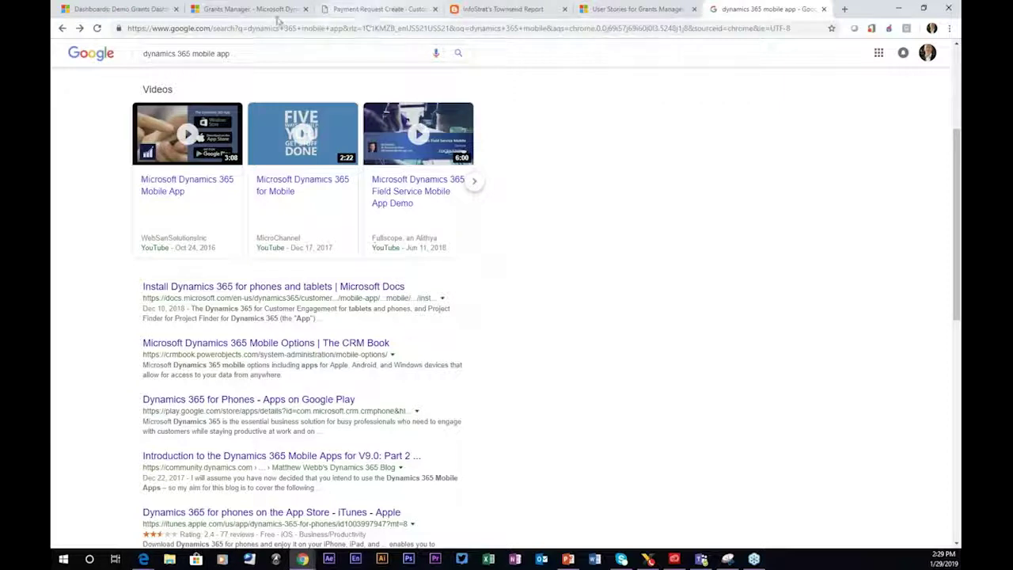
{"action": "left_click", "coordinate": [239, 11]}
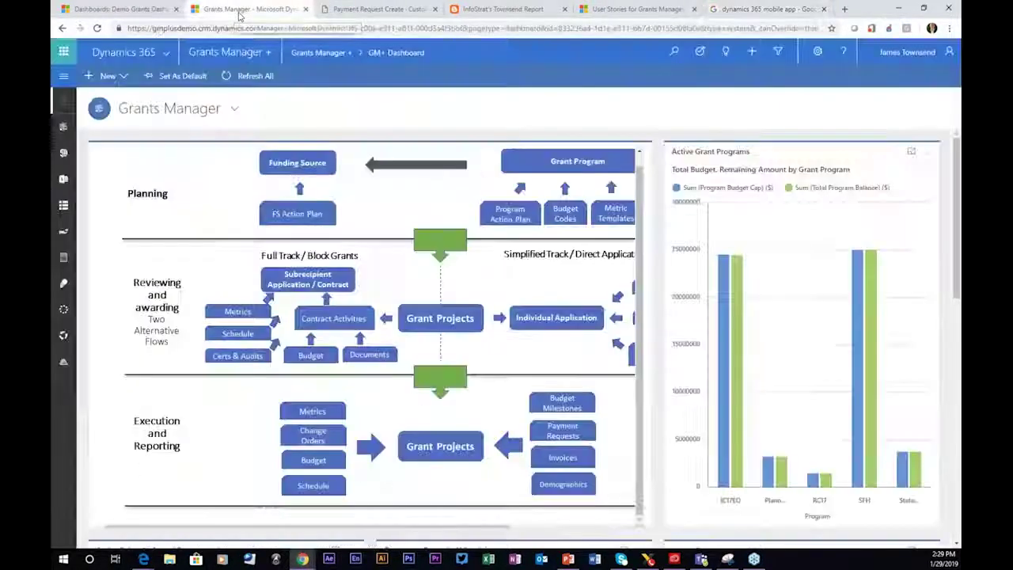
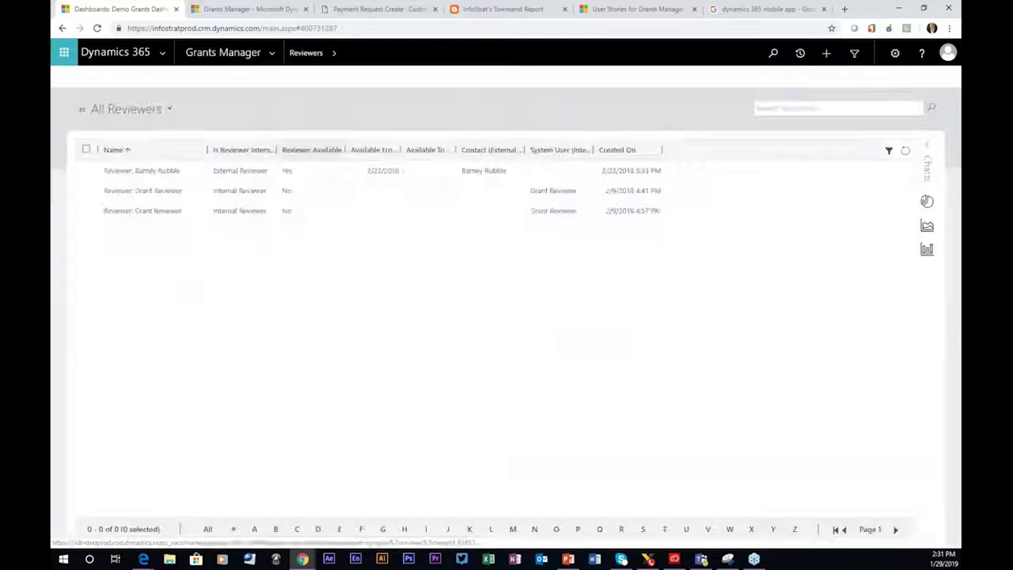
Open the external reviewer's record from All Reviewers and expand its Skills section.
{"action": "left_click", "coordinate": [153, 176]}
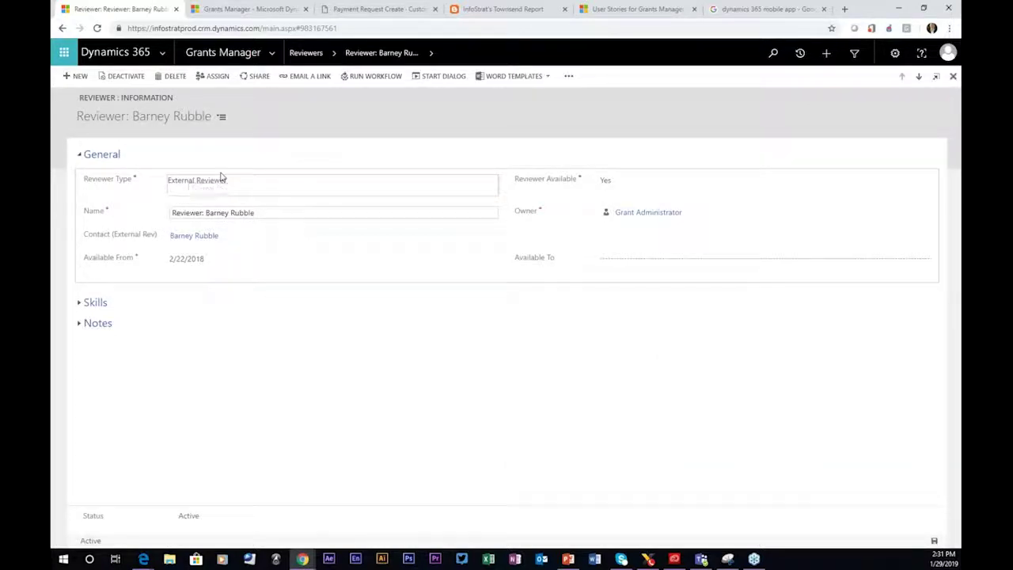
{"action": "left_click", "coordinate": [79, 310]}
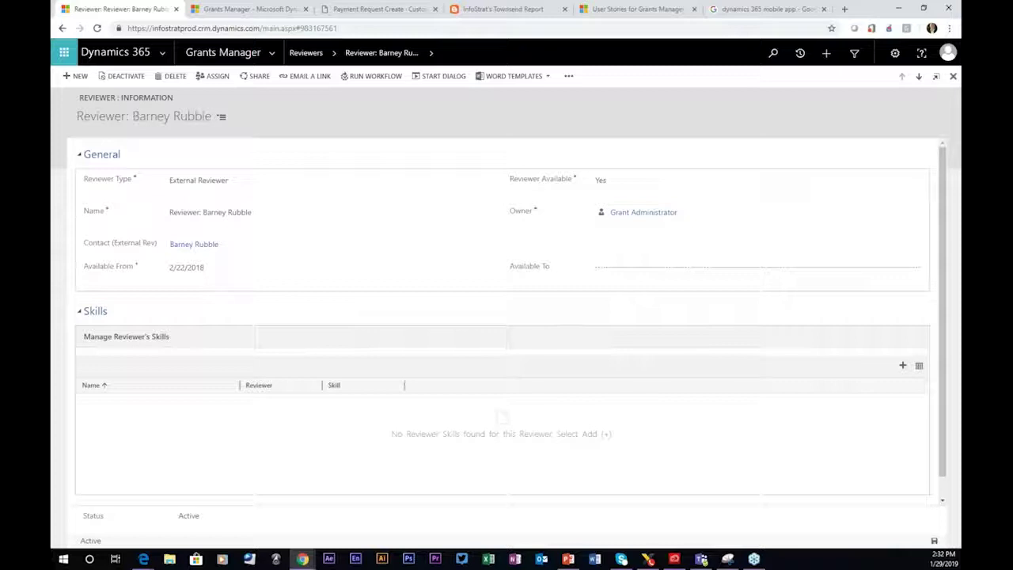
Look over the available Dynamics 365 areas and open Customizations in the Settings area.
{"action": "left_click", "coordinate": [274, 54]}
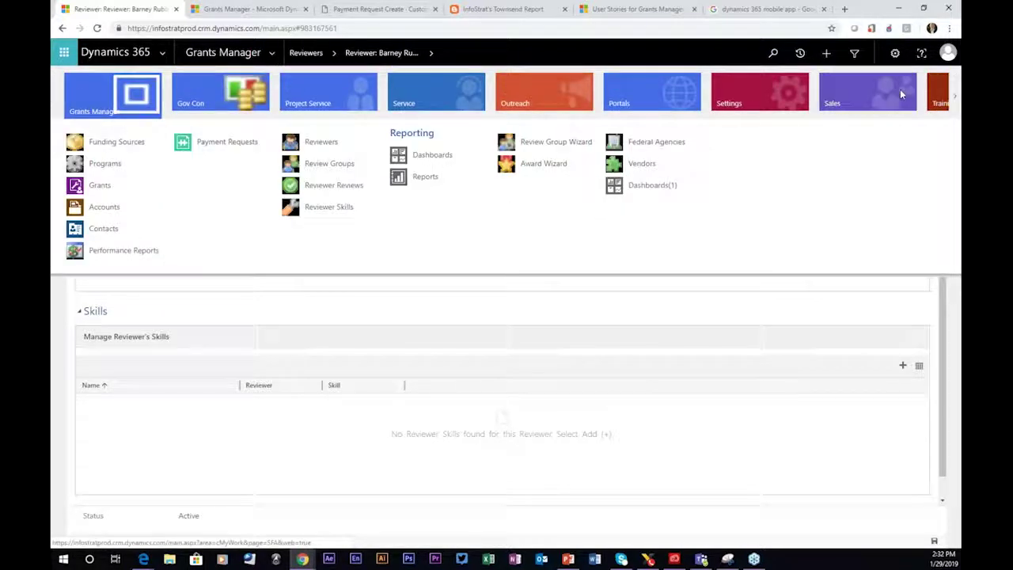
{"action": "scroll", "coordinate": [866, 98], "scroll_direction": "down", "scroll_amount": 3}
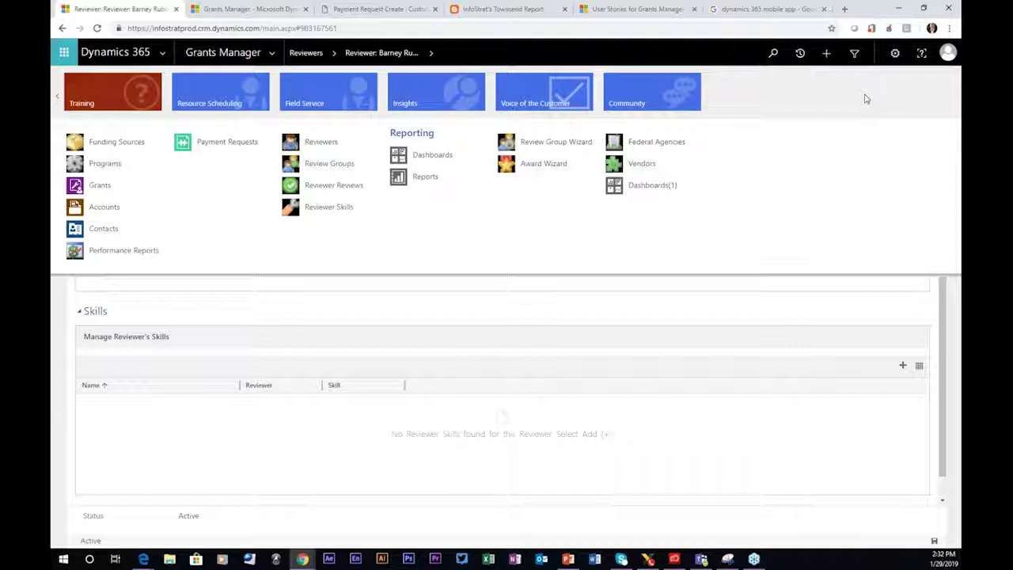
{"action": "scroll", "coordinate": [864, 95], "scroll_direction": "up", "scroll_amount": 3}
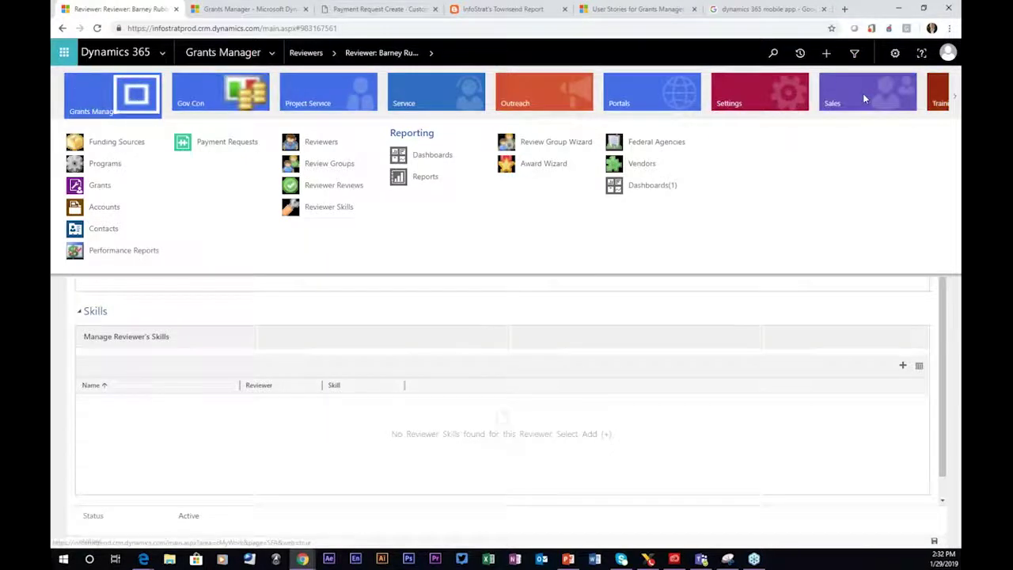
{"action": "left_click", "coordinate": [741, 92]}
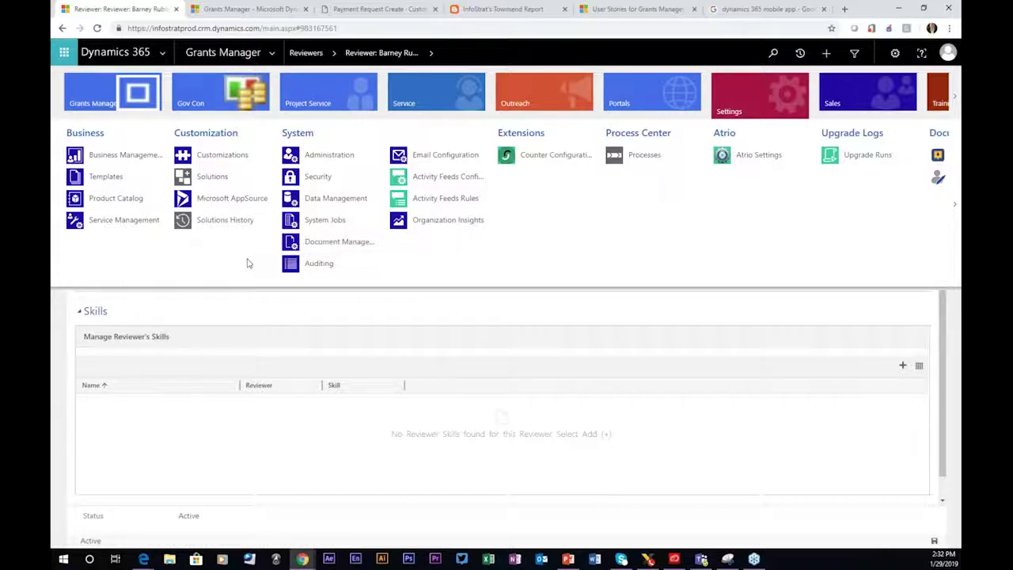
{"action": "left_click", "coordinate": [217, 161]}
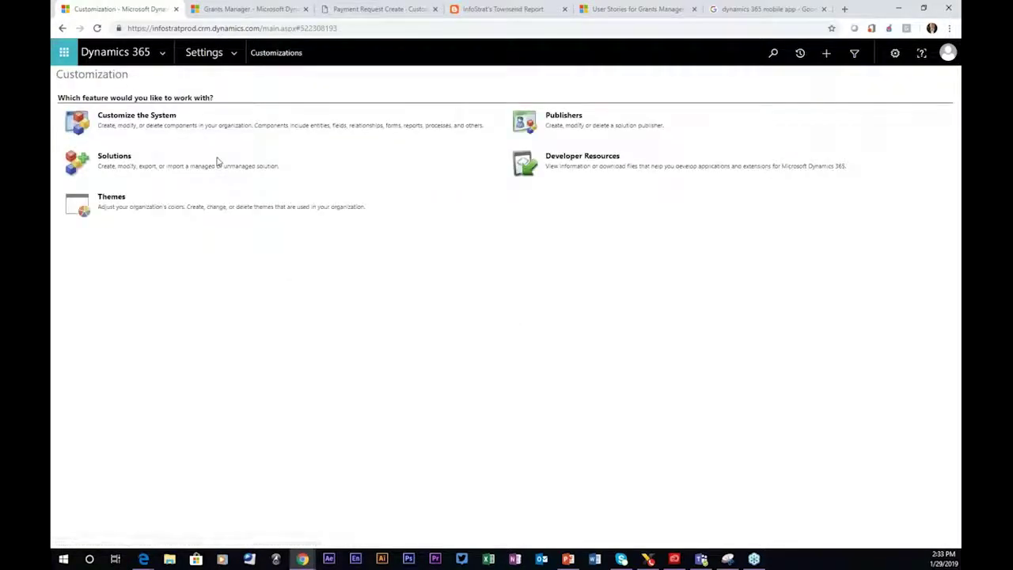
Open Customize the System for the default solution, maximize its window, and enlarge the page display.
{"action": "left_click", "coordinate": [136, 115]}
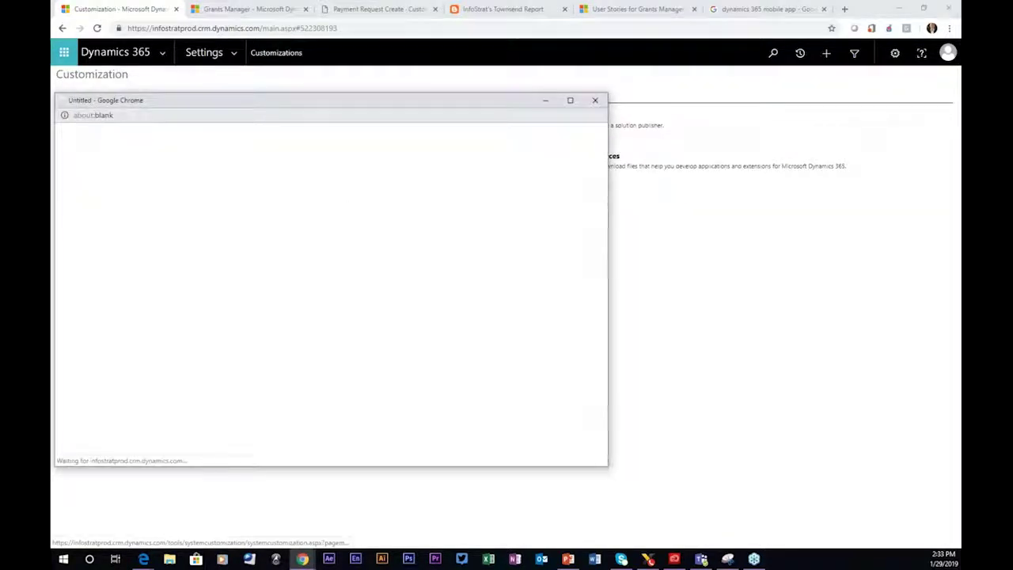
{"action": "left_click_drag", "start_coordinate": [398, 106], "coordinate": [477, 35]}
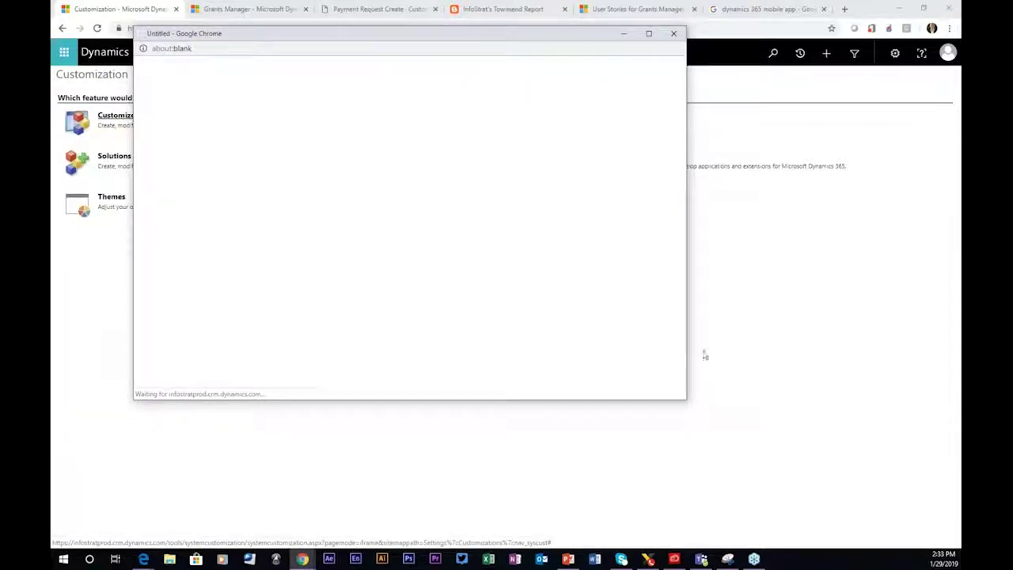
{"action": "left_click_drag", "start_coordinate": [686, 401], "coordinate": [941, 531]}
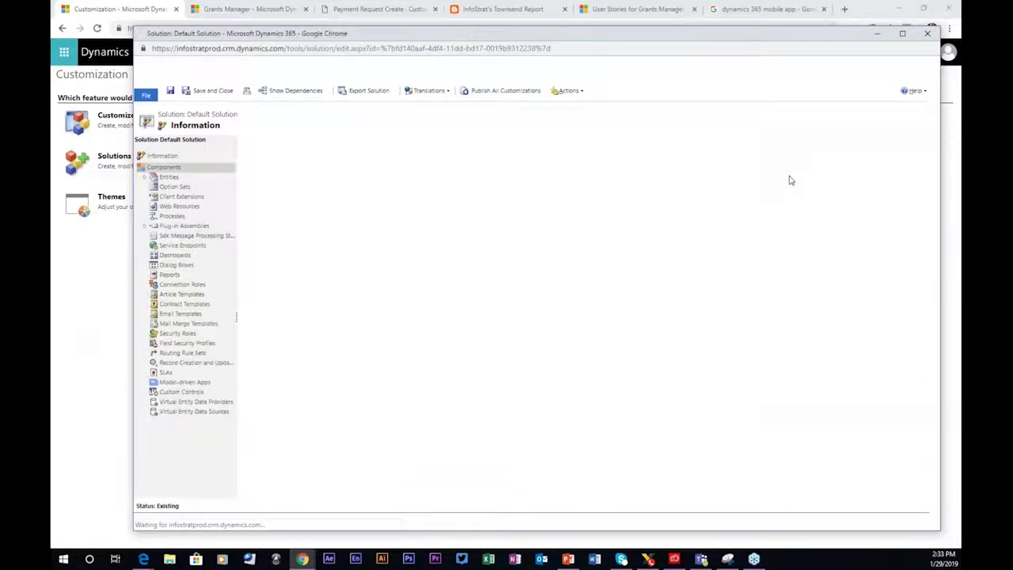
{"action": "left_click", "coordinate": [902, 33]}
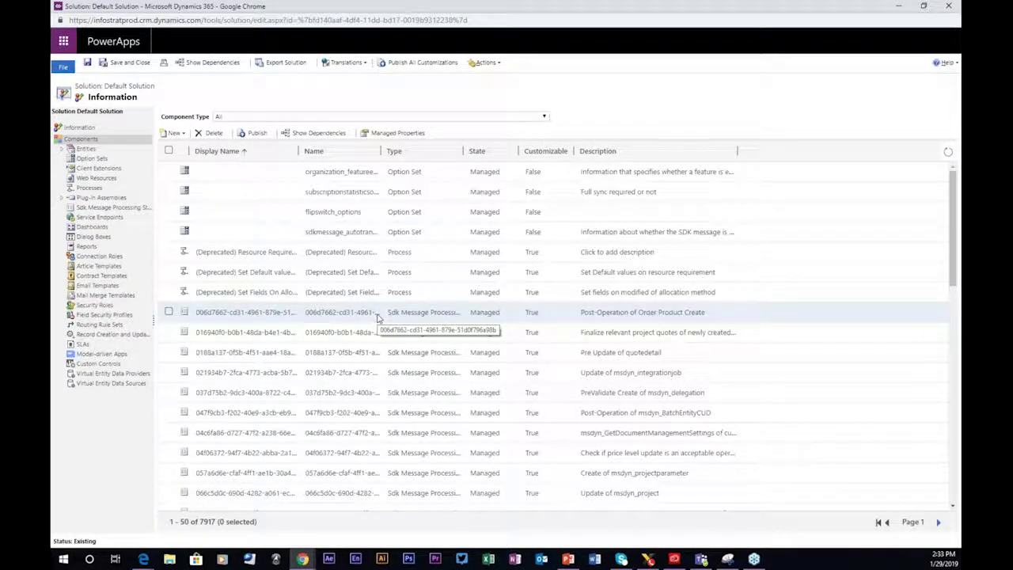
{"action": "key", "text": "ctrl+plus"}
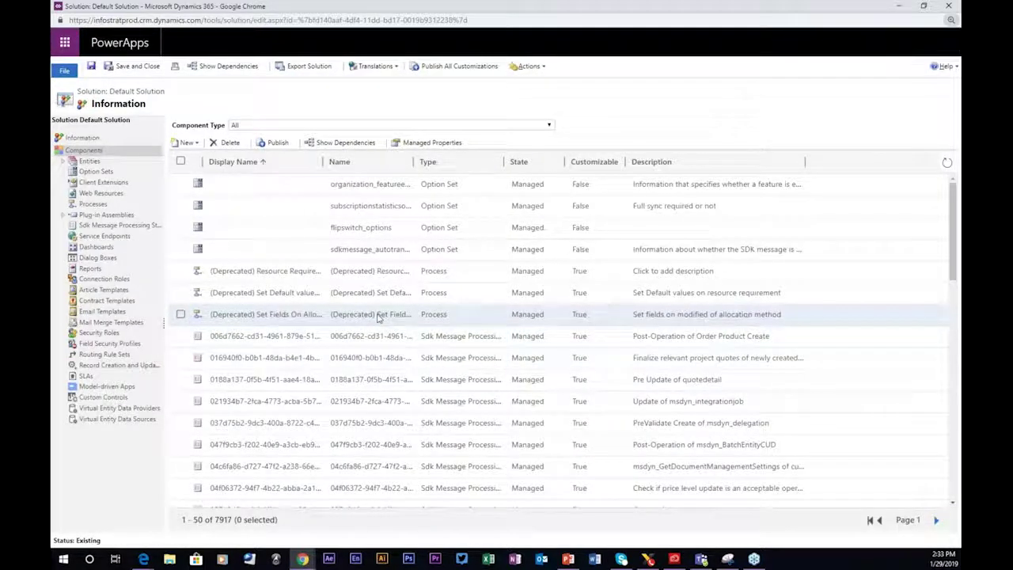
Open the Application: Grant Deadline Reminder workflow from the default solution's processes and enlarge its window to read its steps.
{"action": "key", "text": "ctrl+plus"}
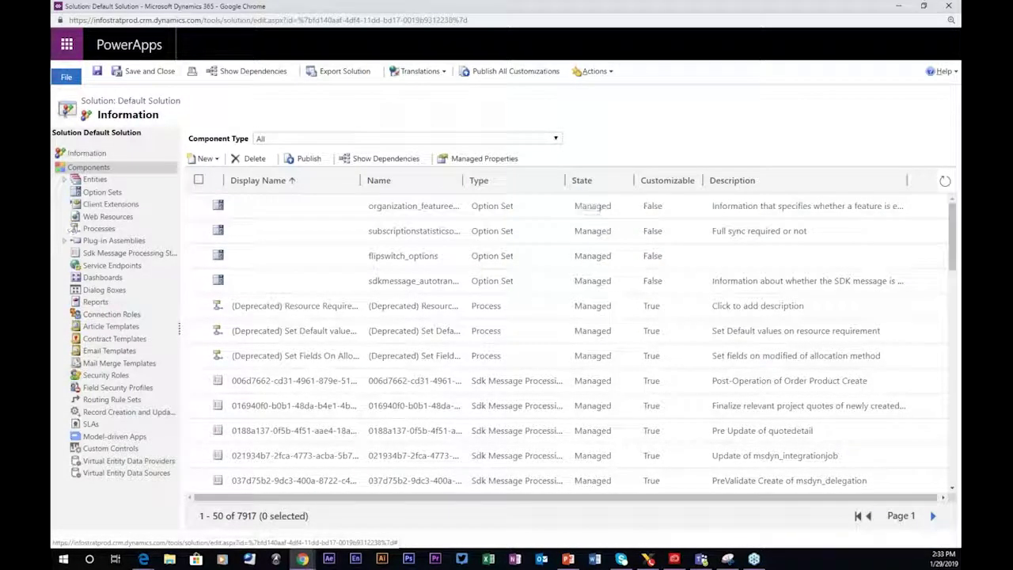
{"action": "left_click", "coordinate": [95, 229]}
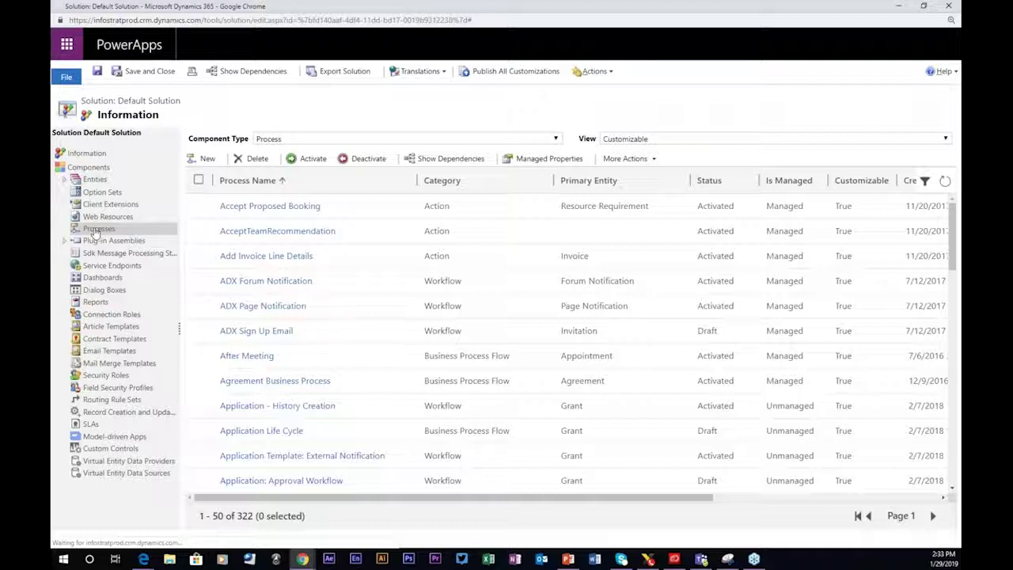
{"action": "scroll", "coordinate": [351, 267], "scroll_direction": "down", "scroll_amount": 3}
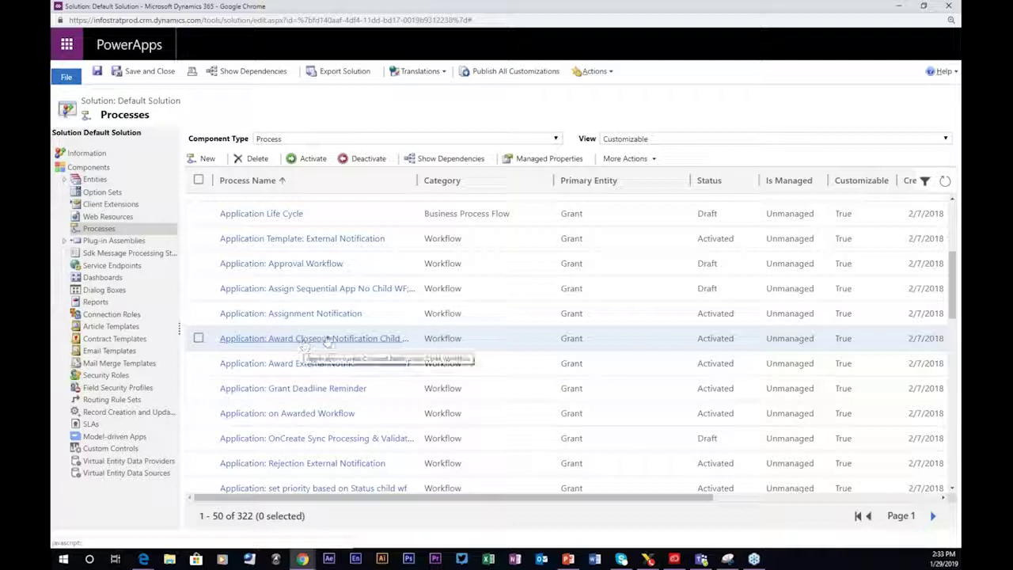
{"action": "scroll", "coordinate": [307, 399], "scroll_direction": "down", "scroll_amount": 1}
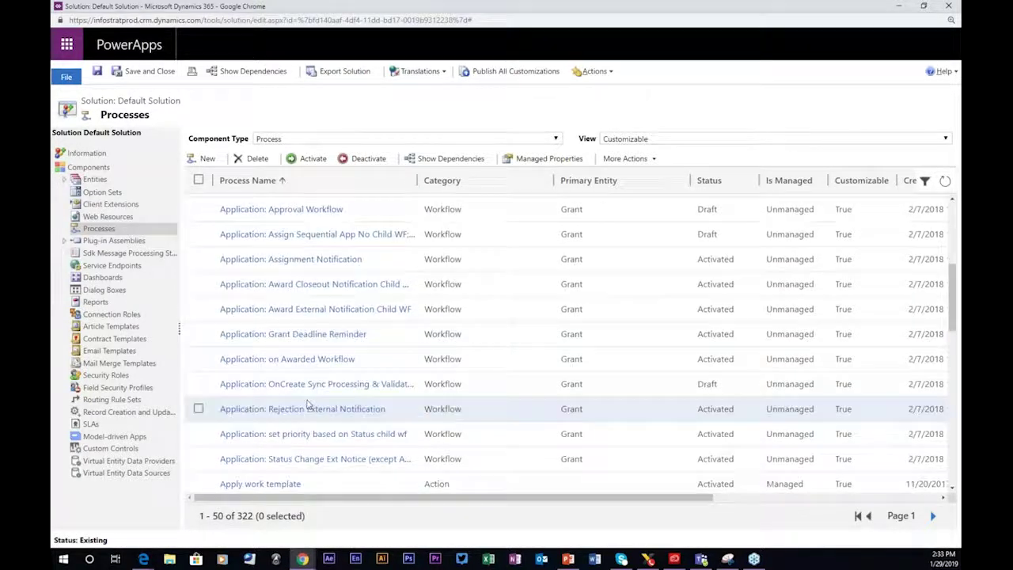
{"action": "left_click", "coordinate": [289, 336]}
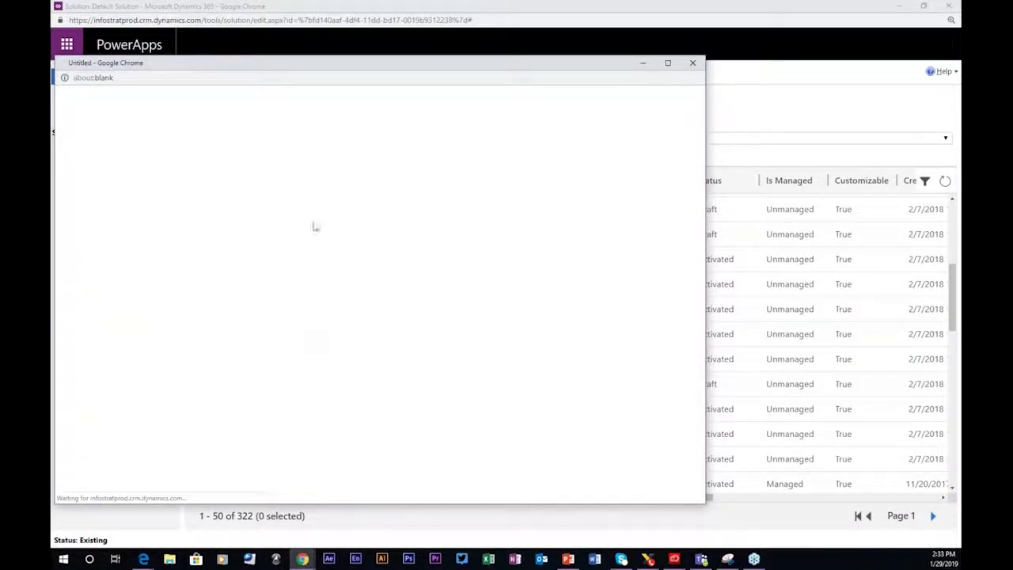
{"action": "left_click_drag", "start_coordinate": [252, 67], "coordinate": [298, 28]}
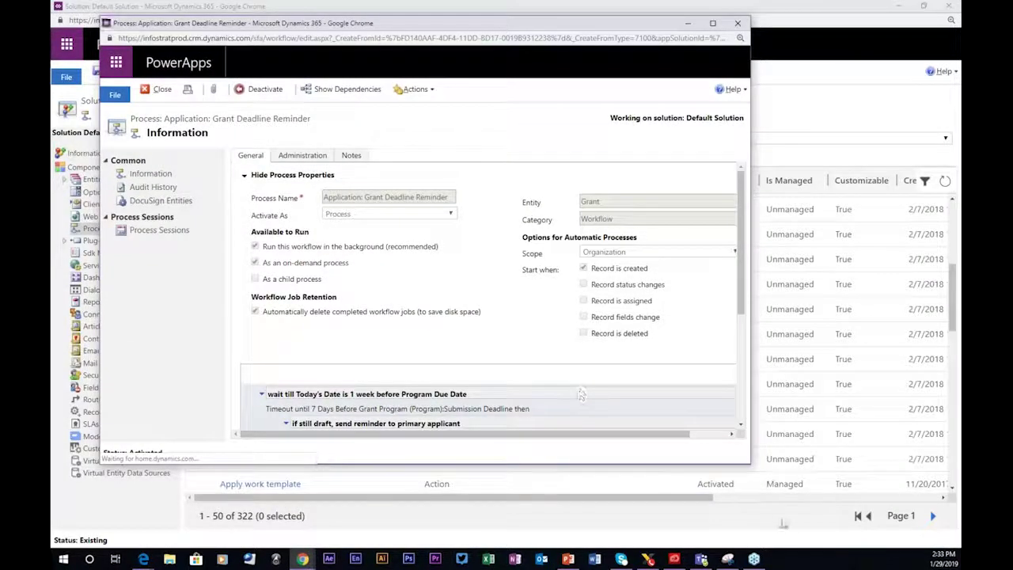
{"action": "left_click_drag", "start_coordinate": [751, 464], "coordinate": [861, 526]}
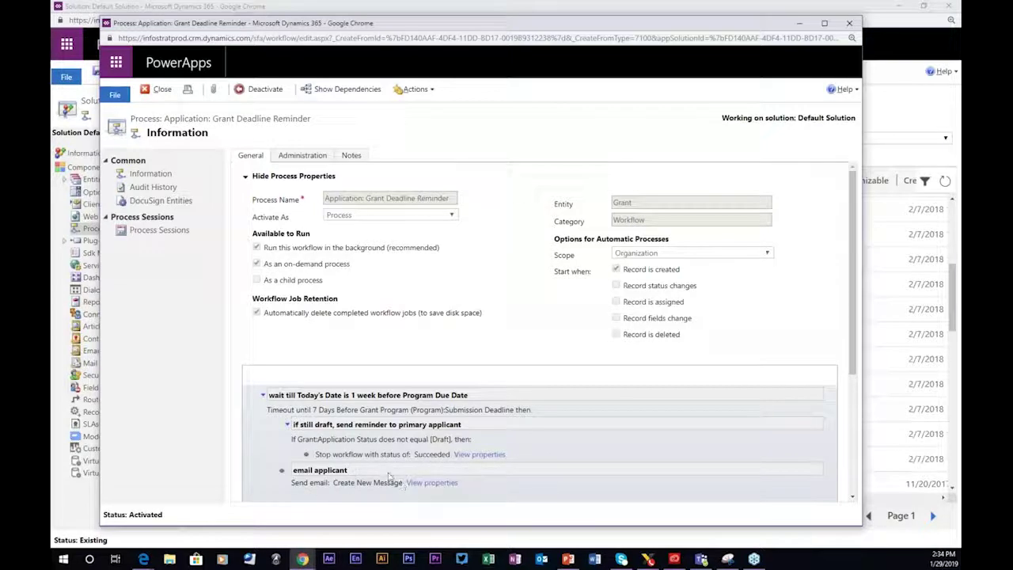
Review the message properties of the workflow's "email applicant" step, and close the email and the Grant Deadline Reminder workflow.
{"action": "left_click", "coordinate": [419, 483]}
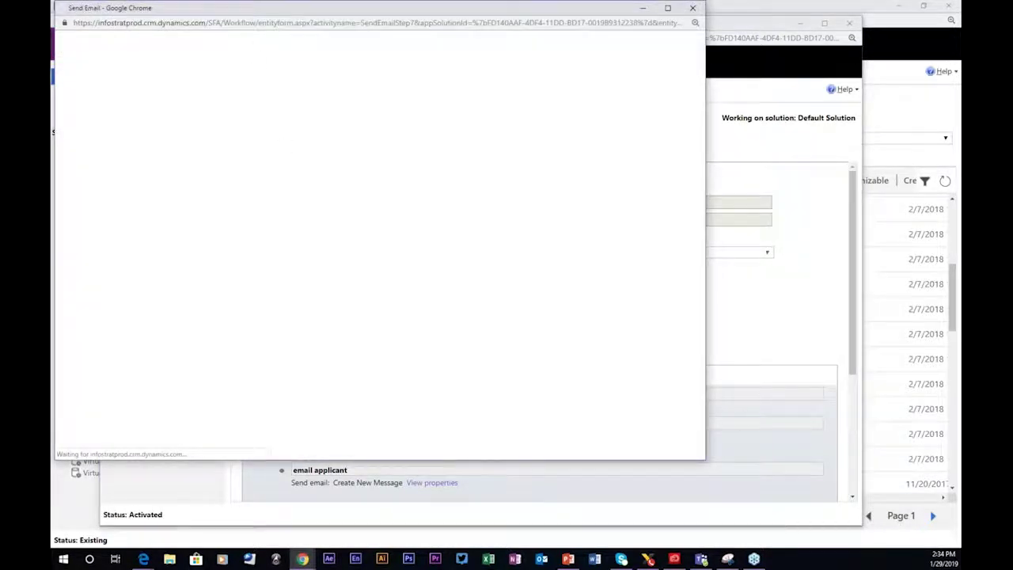
{"action": "left_click_drag", "start_coordinate": [334, 30], "coordinate": [374, 27]}
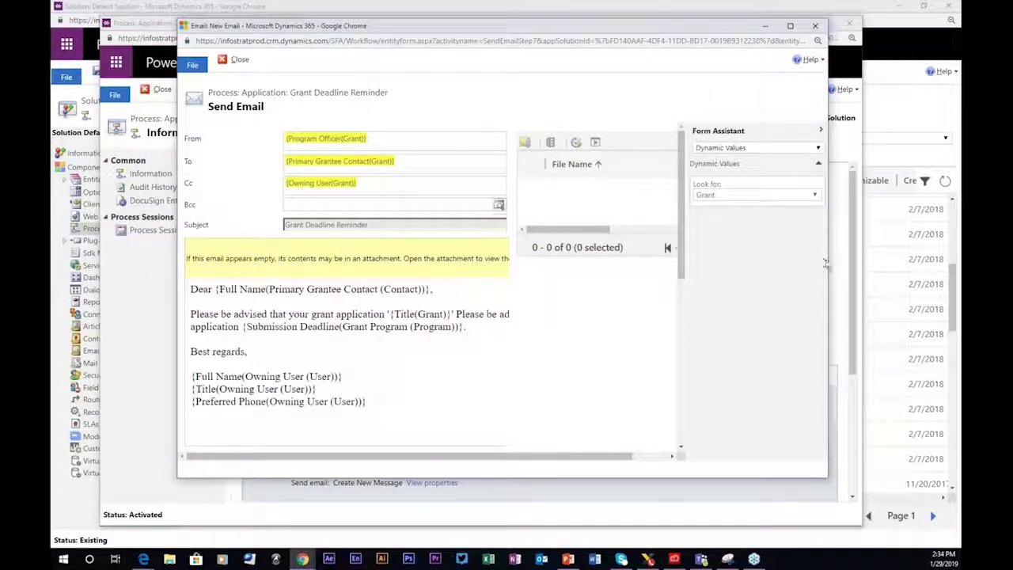
{"action": "left_click_drag", "start_coordinate": [828, 265], "coordinate": [904, 272]}
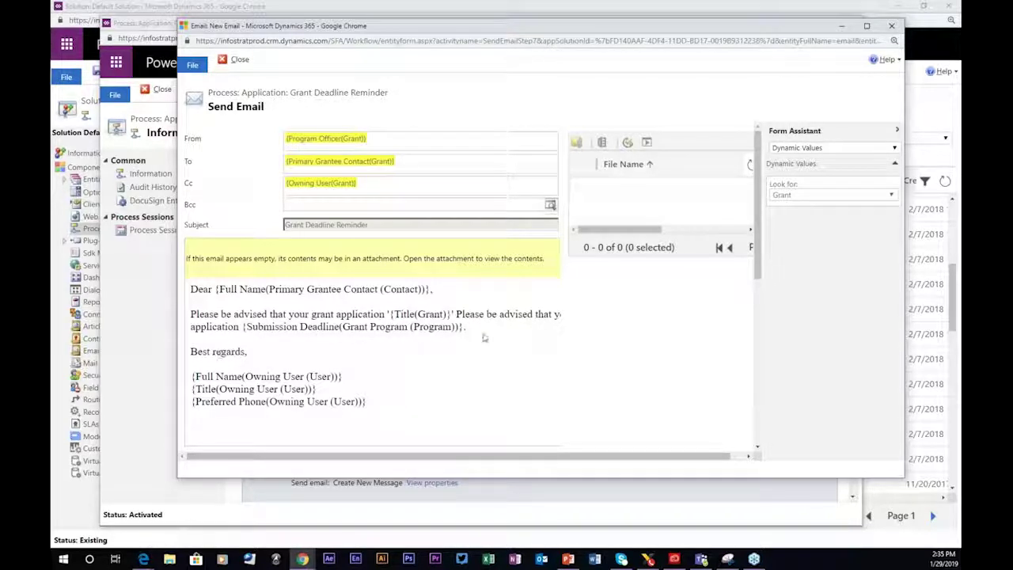
{"action": "left_click_drag", "start_coordinate": [444, 457], "coordinate": [371, 450]}
{"action": "scroll", "coordinate": [204, 375], "scroll_direction": "down", "scroll_amount": 3}
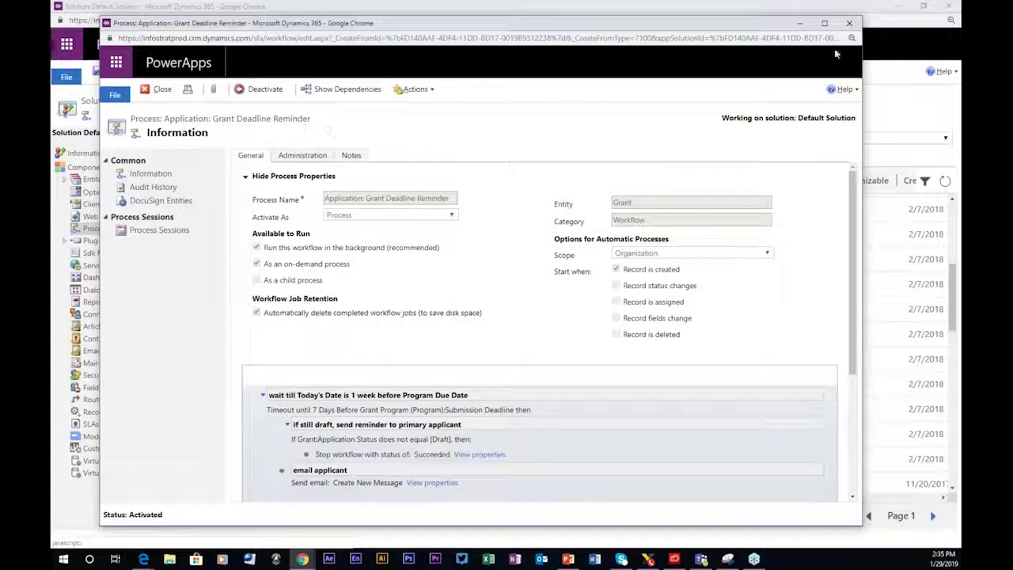
{"action": "left_click", "coordinate": [849, 27]}
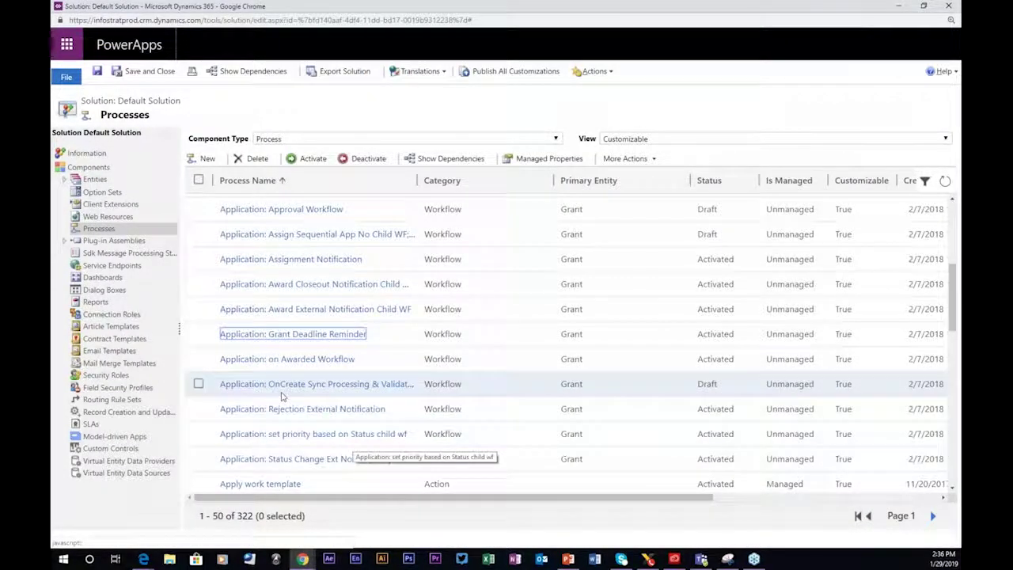
Open the Application: on Awarded Workflow process, make its window taller, and review its steps through the closeout process.
{"action": "left_click", "coordinate": [287, 359]}
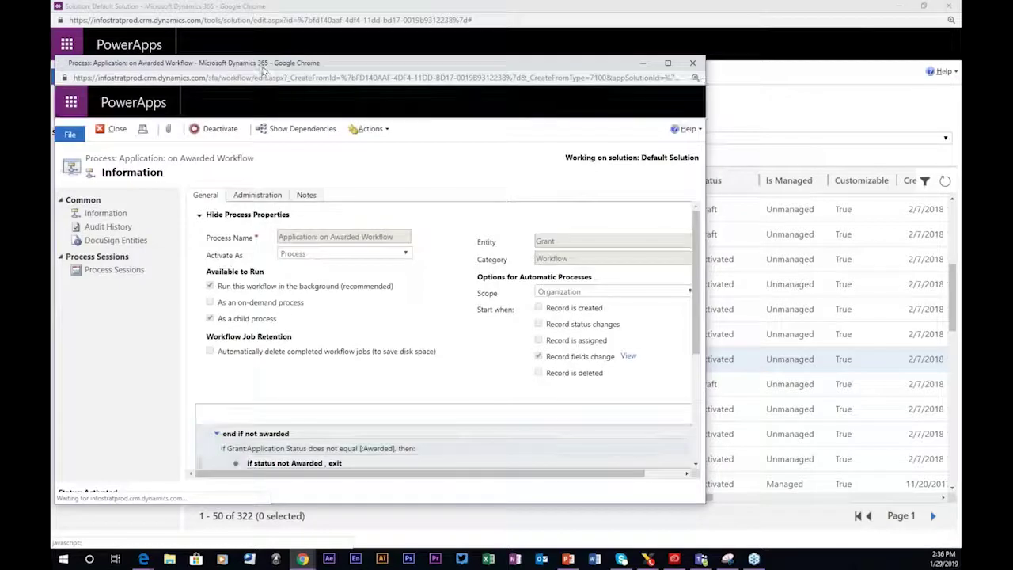
{"action": "left_click_drag", "start_coordinate": [250, 57], "coordinate": [315, 24]}
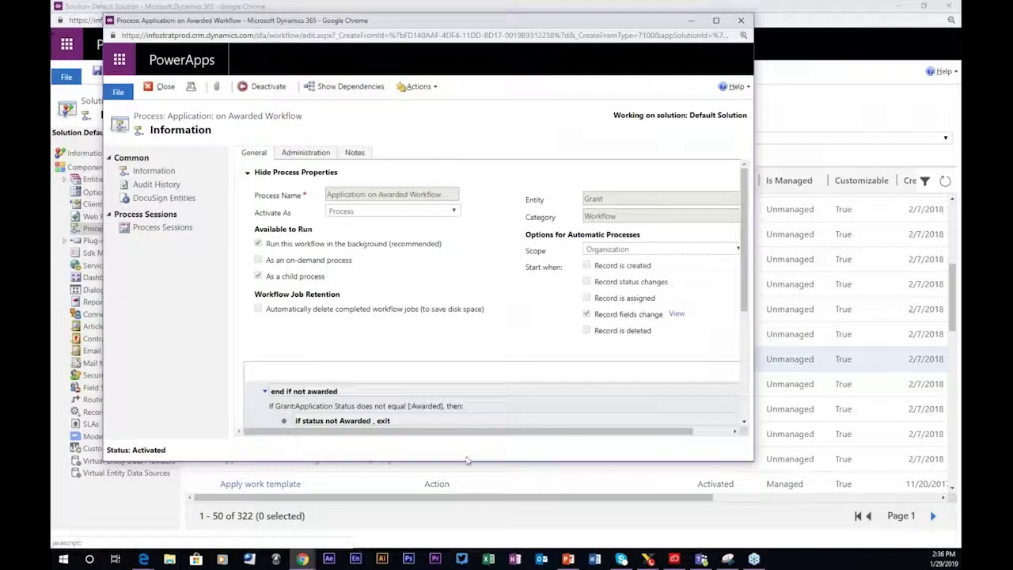
{"action": "left_click_drag", "start_coordinate": [469, 464], "coordinate": [478, 542]}
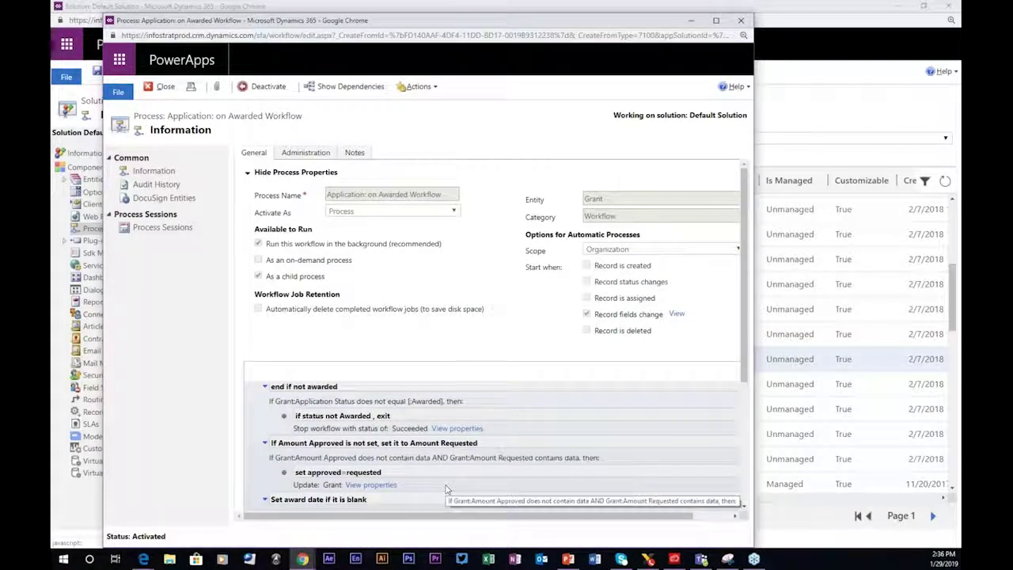
{"action": "left_click_drag", "start_coordinate": [743, 333], "coordinate": [743, 458]}
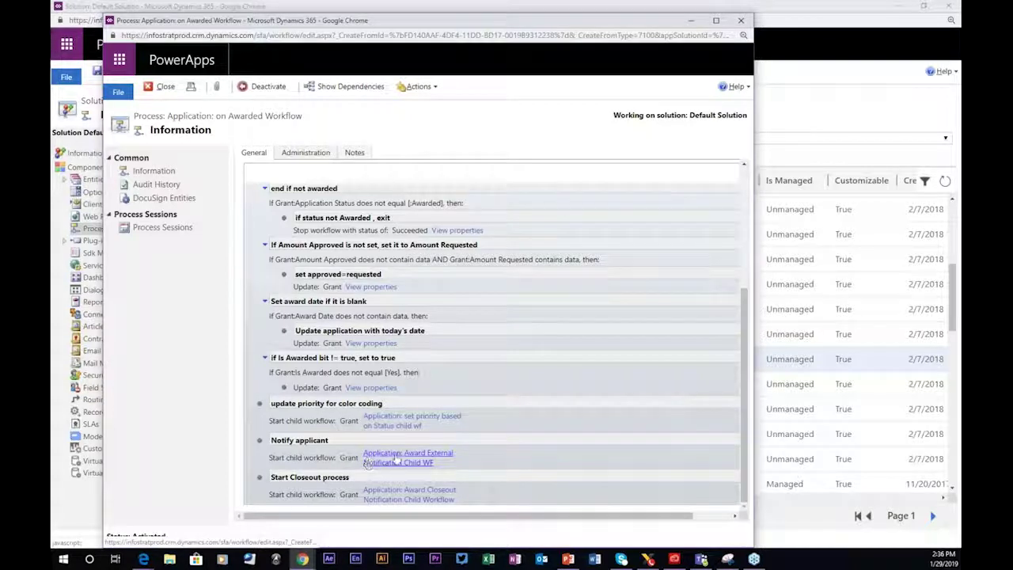
Open the Application: Award External Notification Child WF from the Notify applicant step, widen its window, and review its steps.
{"action": "left_click", "coordinate": [396, 457]}
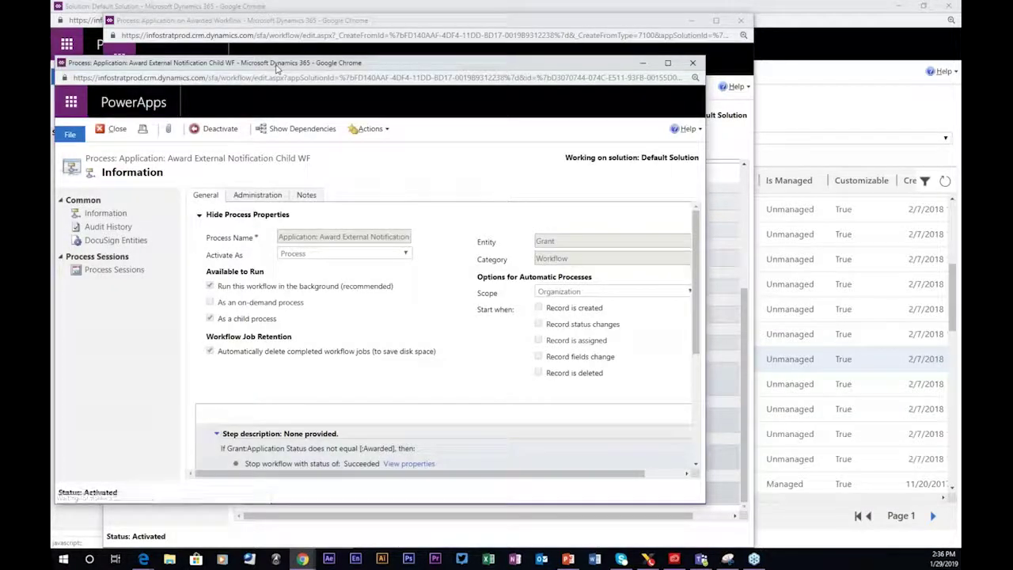
{"action": "scroll", "coordinate": [678, 270], "scroll_direction": "down", "scroll_amount": 1}
{"action": "scroll", "coordinate": [678, 270], "scroll_direction": "down", "scroll_amount": 2}
{"action": "left_click_drag", "start_coordinate": [704, 266], "coordinate": [933, 257]}
{"action": "scroll", "coordinate": [474, 309], "scroll_direction": "down", "scroll_amount": 3}
{"action": "scroll", "coordinate": [474, 309], "scroll_direction": "up", "scroll_amount": 4}
{"action": "scroll", "coordinate": [474, 309], "scroll_direction": "down", "scroll_amount": 4}
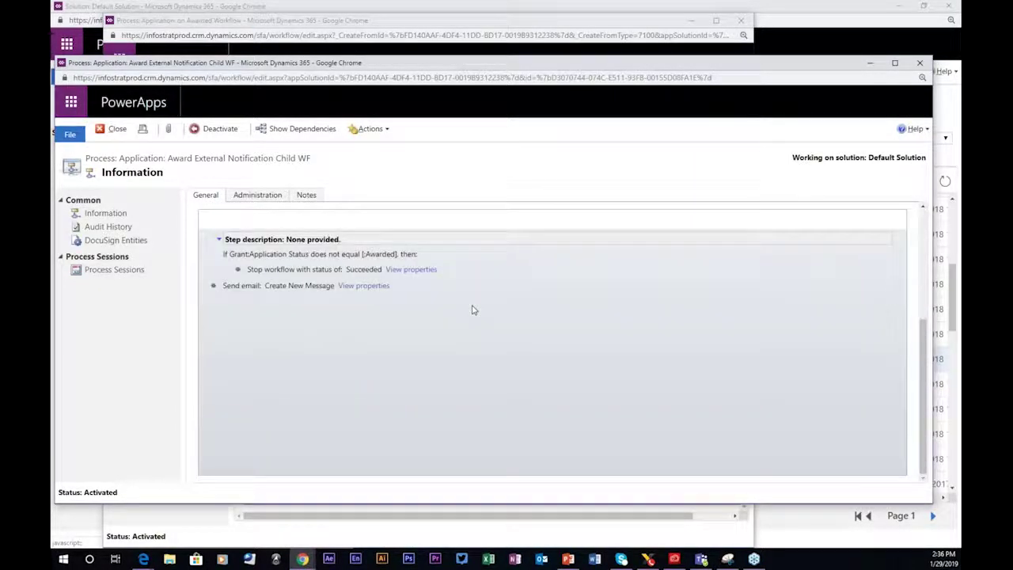
Review the award notification email's properties, and close the email, the child workflow and the on Awarded Workflow.
{"action": "left_click", "coordinate": [361, 287]}
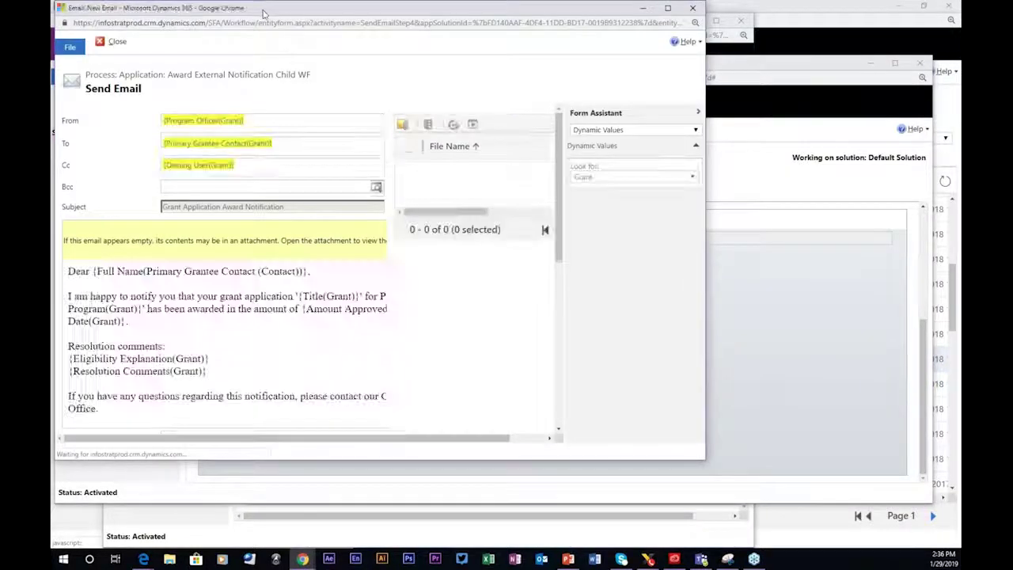
{"action": "left_click_drag", "start_coordinate": [256, 11], "coordinate": [354, 24]}
{"action": "mouse_move", "coordinate": [653, 247]}
{"action": "left_mouse_down"}
{"action": "mouse_move", "coordinate": [651, 304]}
{"action": "mouse_move", "coordinate": [647, 259]}
{"action": "left_mouse_up"}
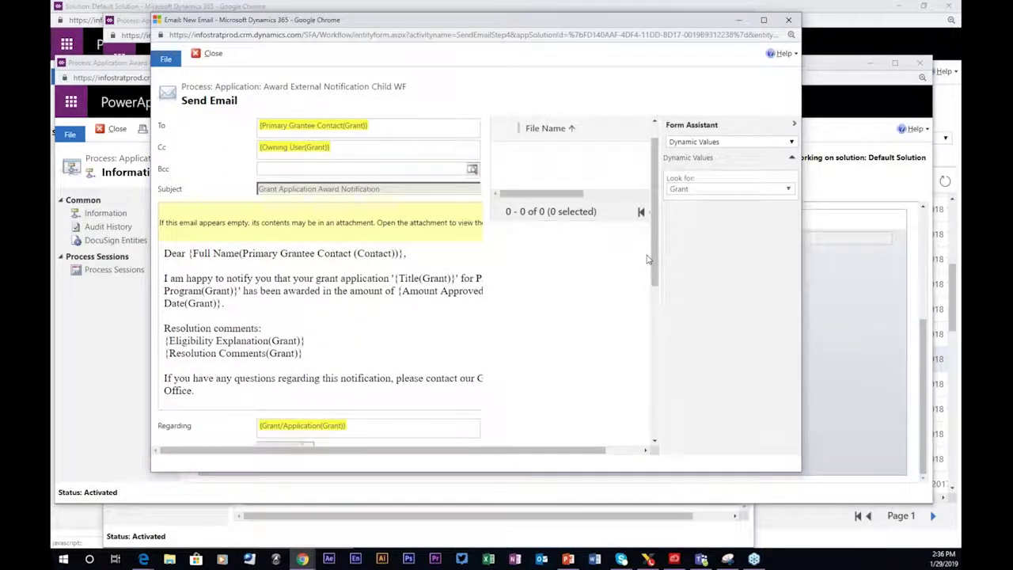
{"action": "left_click_drag", "start_coordinate": [654, 265], "coordinate": [632, 259]}
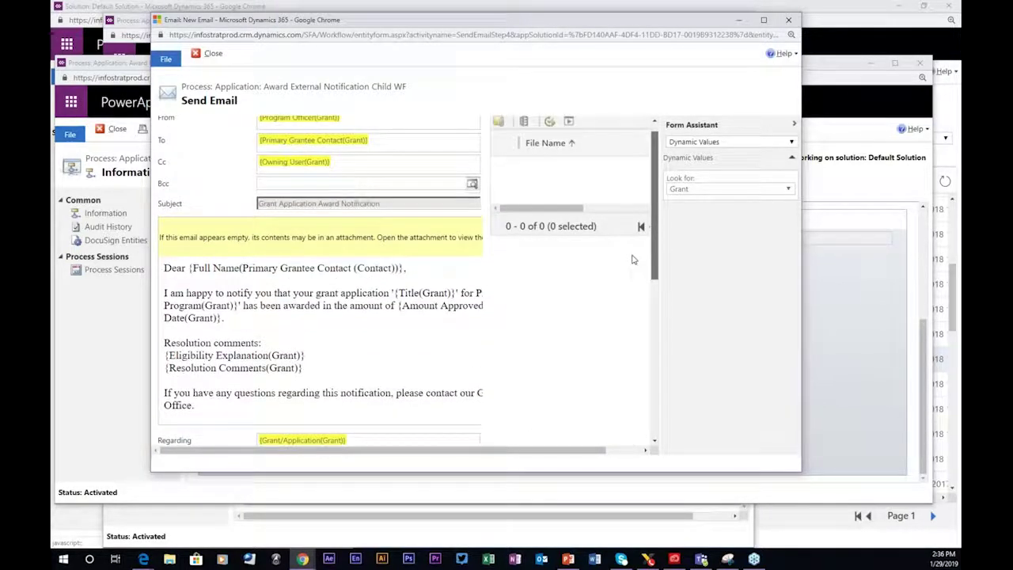
{"action": "left_click", "coordinate": [789, 22]}
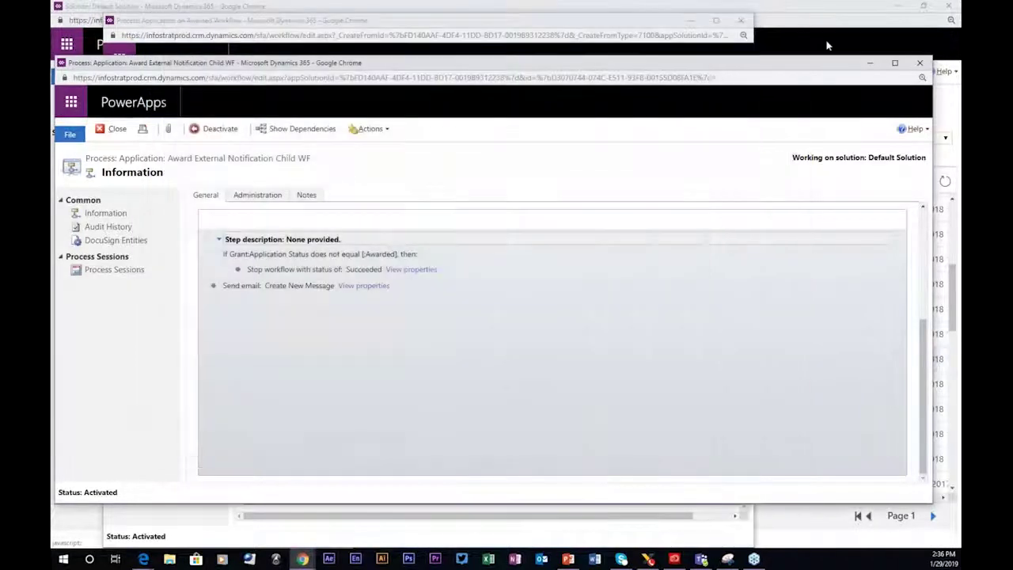
{"action": "left_click", "coordinate": [924, 64]}
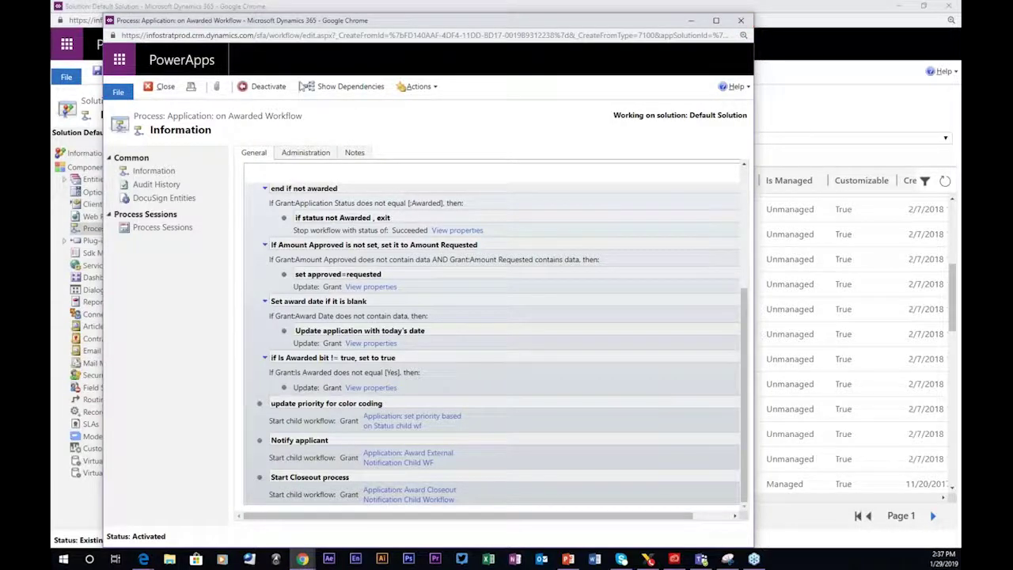
{"action": "left_click", "coordinate": [741, 20]}
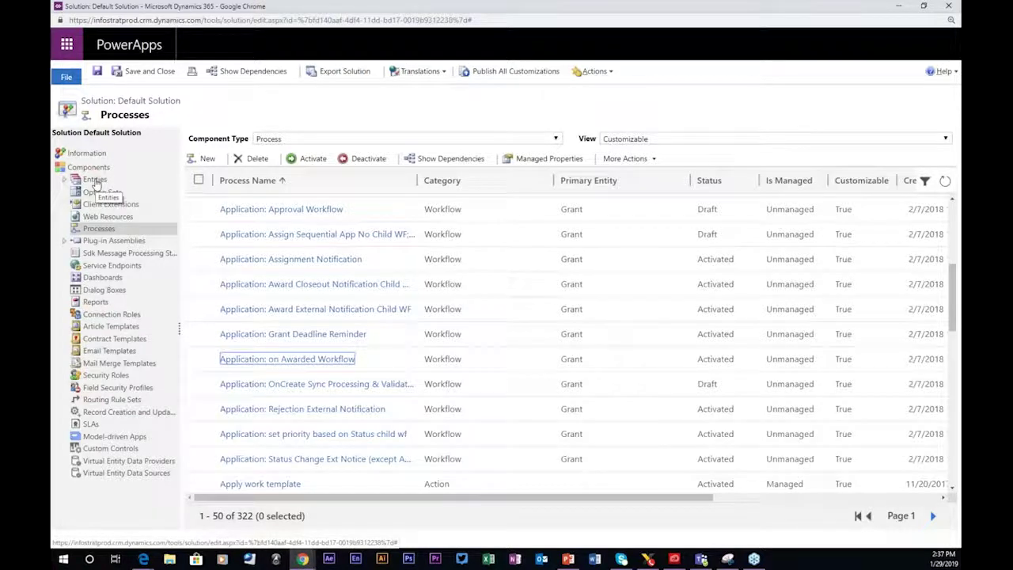
Expand the Grant entity in the default solution and list its active forms.
{"action": "left_click", "coordinate": [94, 179]}
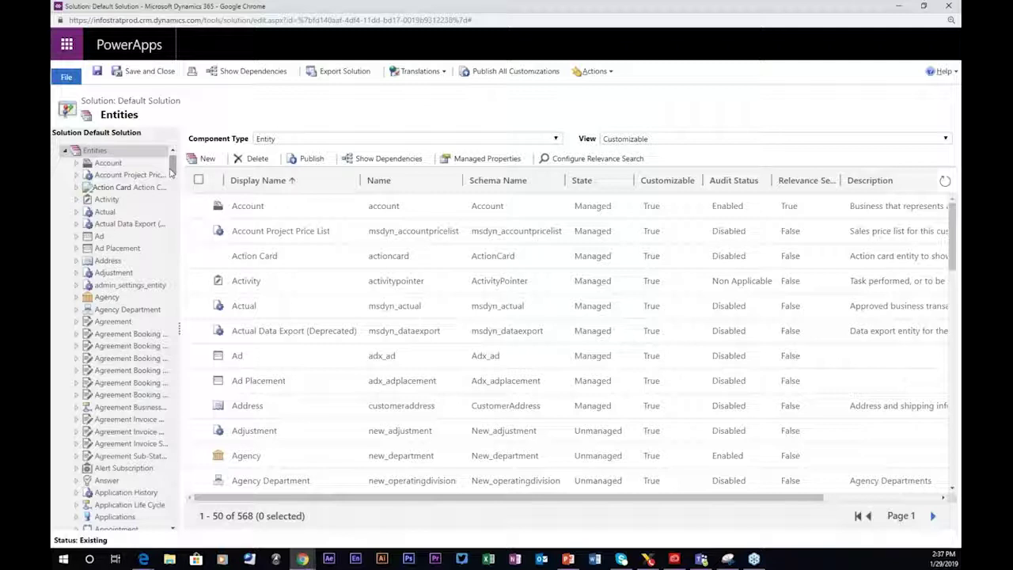
{"action": "left_click_drag", "start_coordinate": [172, 173], "coordinate": [167, 225]}
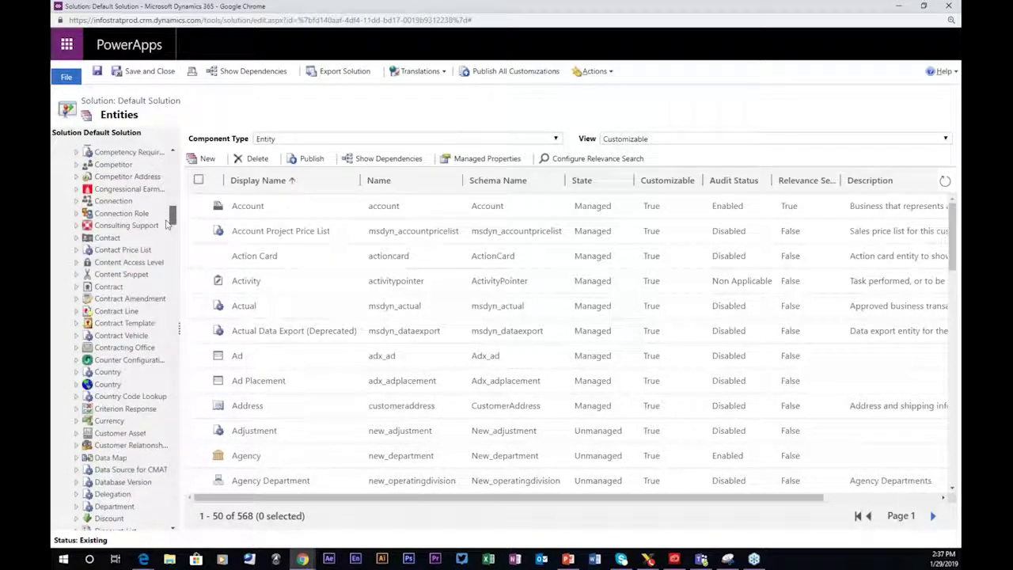
{"action": "left_click_drag", "start_coordinate": [167, 225], "coordinate": [169, 280]}
{"action": "left_click", "coordinate": [76, 269]}
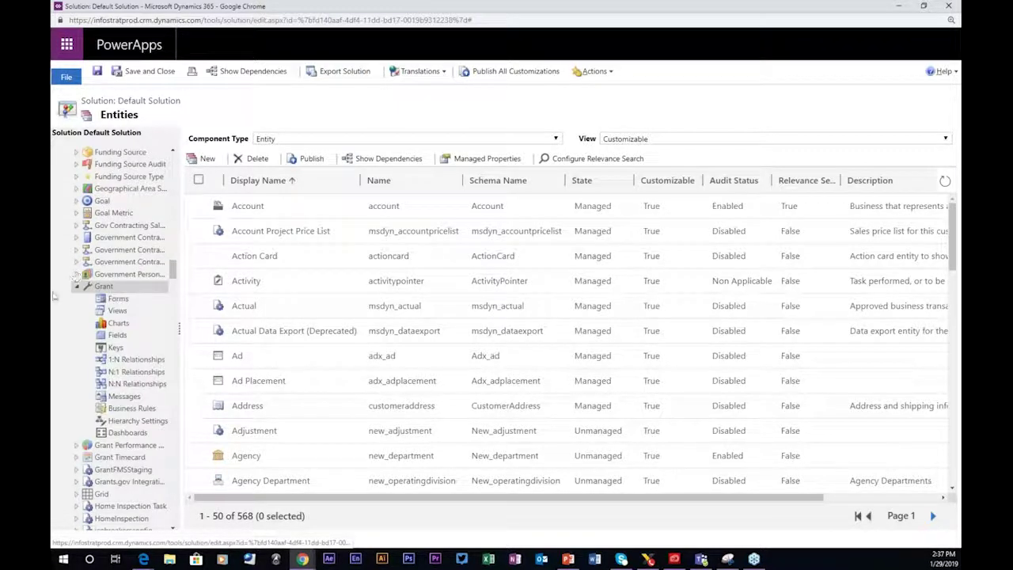
{"action": "left_click", "coordinate": [118, 298]}
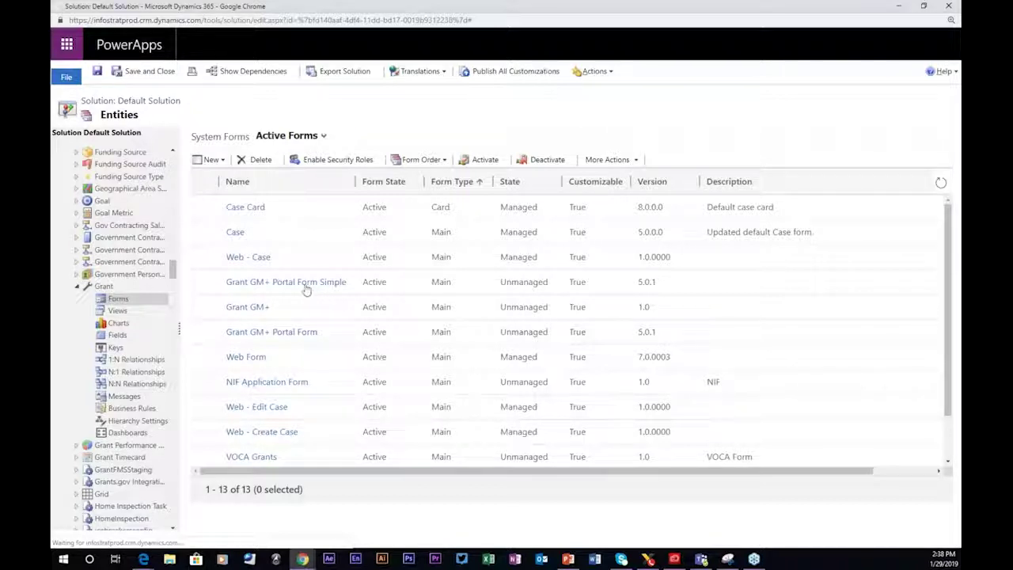
Open the Grant GM+ main form in the form editor, widen its window, and look over its sections and fields.
{"action": "left_click", "coordinate": [246, 311]}
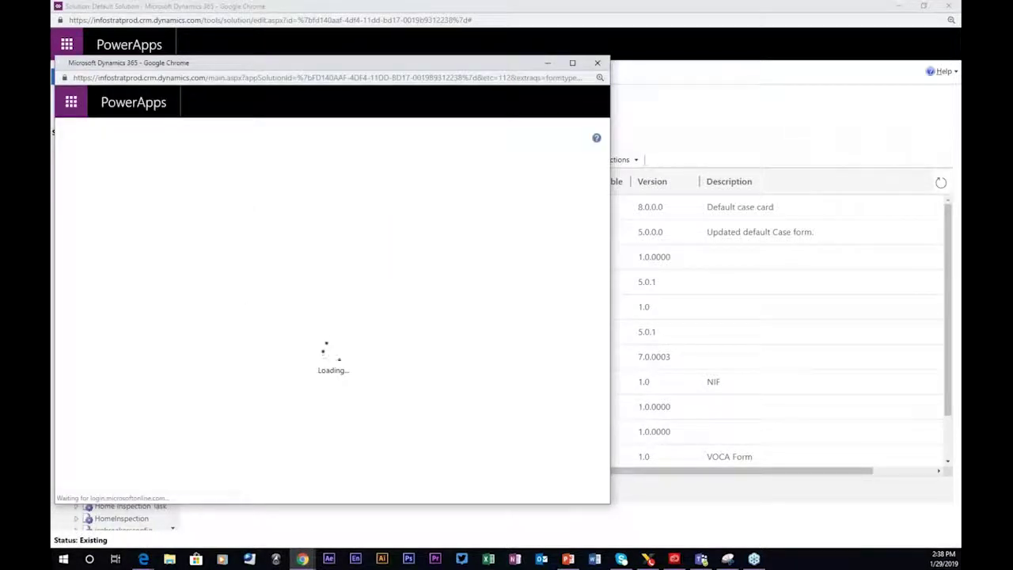
{"action": "left_click_drag", "start_coordinate": [281, 65], "coordinate": [368, 30]}
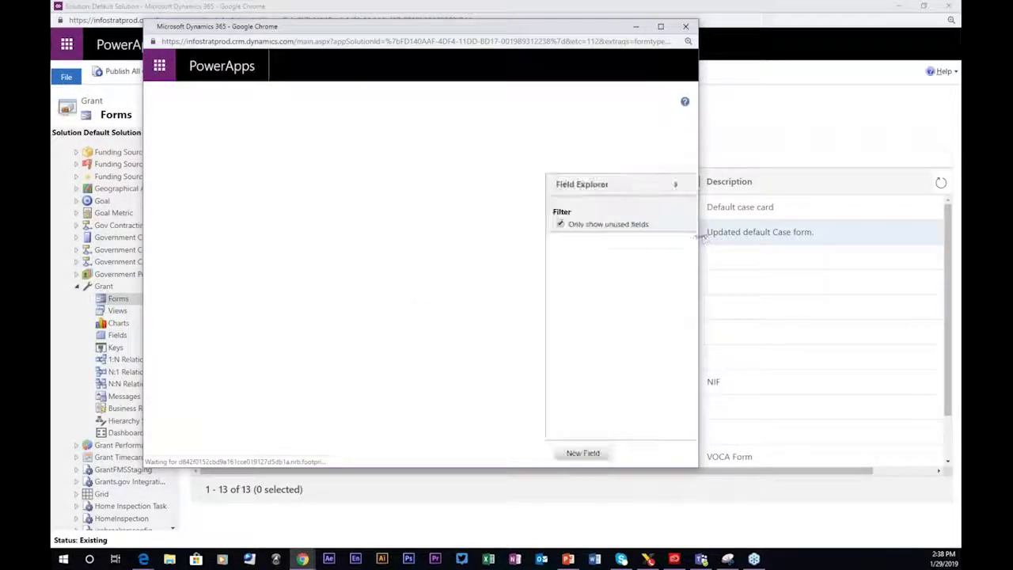
{"action": "left_click_drag", "start_coordinate": [700, 238], "coordinate": [939, 237]}
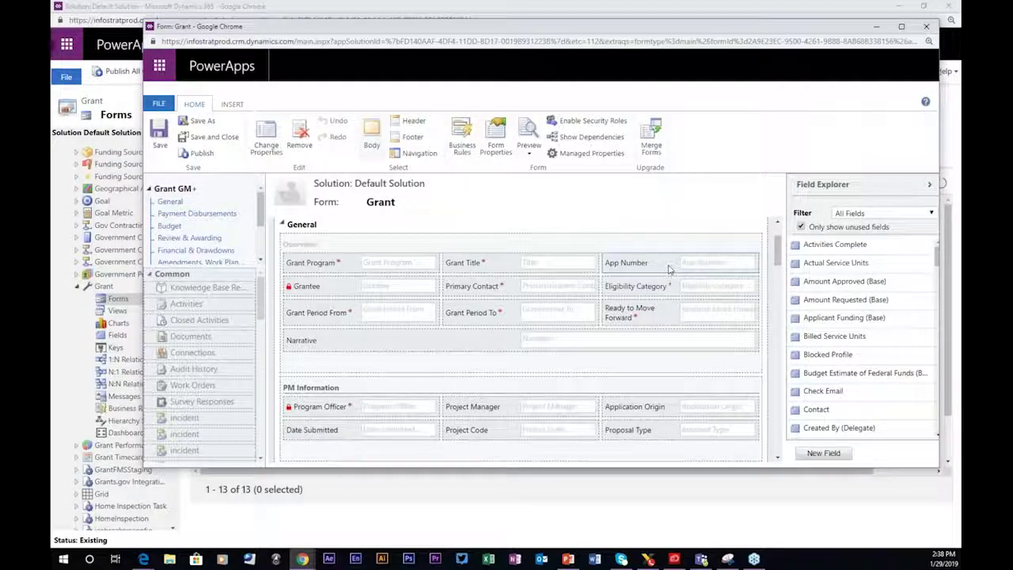
{"action": "left_click_drag", "start_coordinate": [669, 270], "coordinate": [625, 264]}
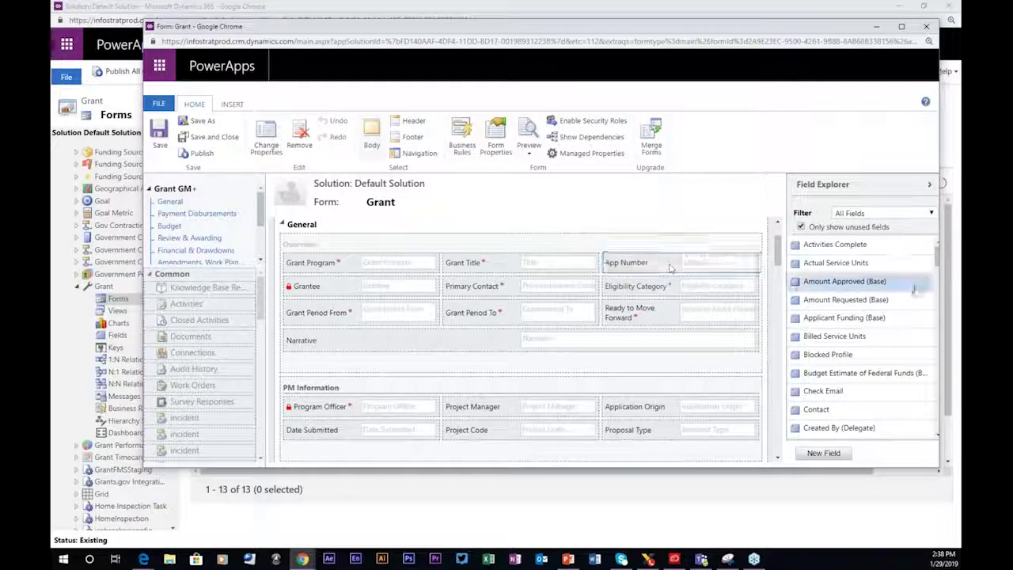
{"action": "scroll", "coordinate": [870, 333], "scroll_direction": "down", "scroll_amount": 10}
Open a new field for the Grant entity and display the available data types.
{"action": "left_click", "coordinate": [823, 453]}
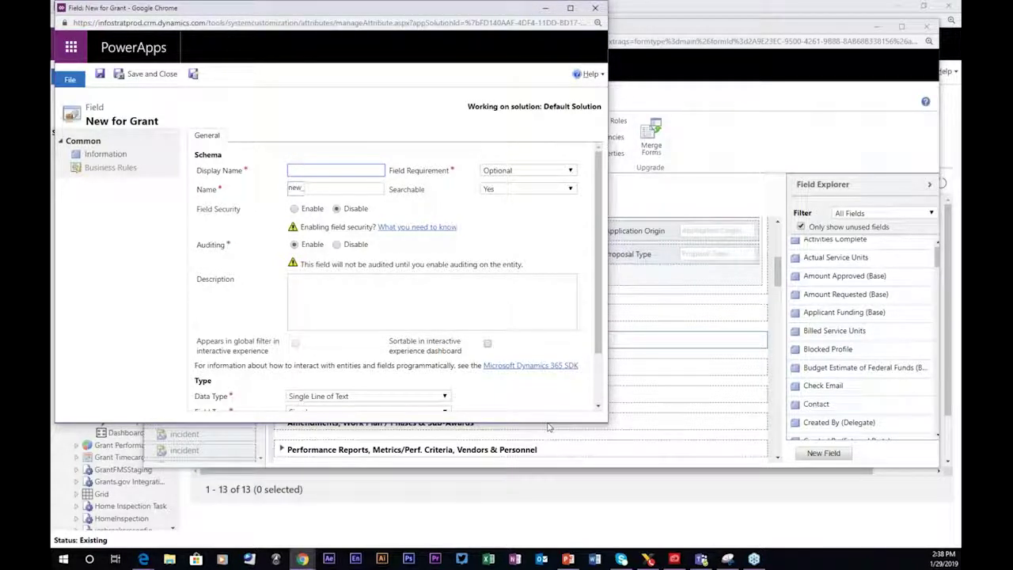
{"action": "scroll", "coordinate": [597, 395], "scroll_direction": "down", "scroll_amount": 2}
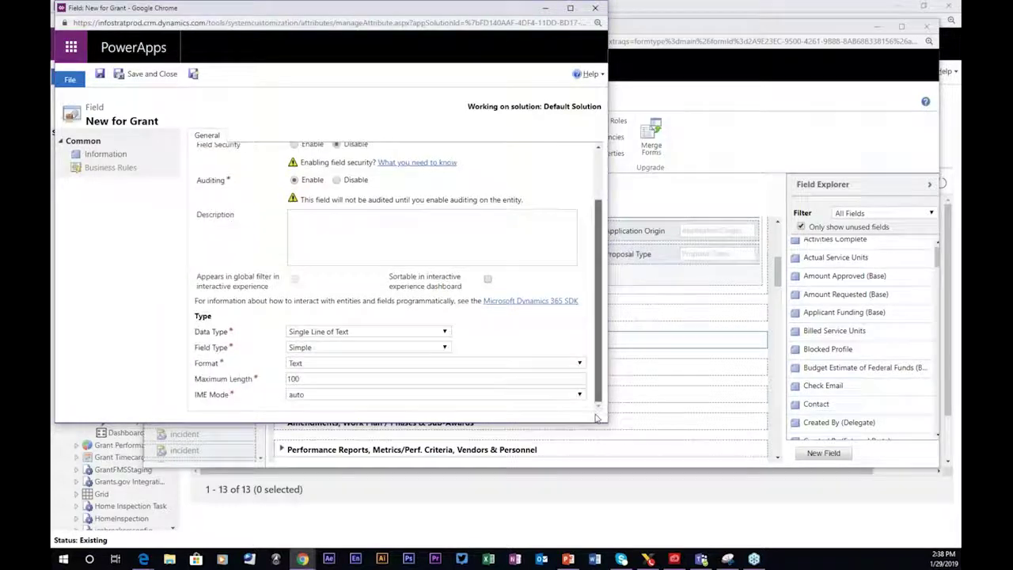
{"action": "left_click", "coordinate": [445, 331]}
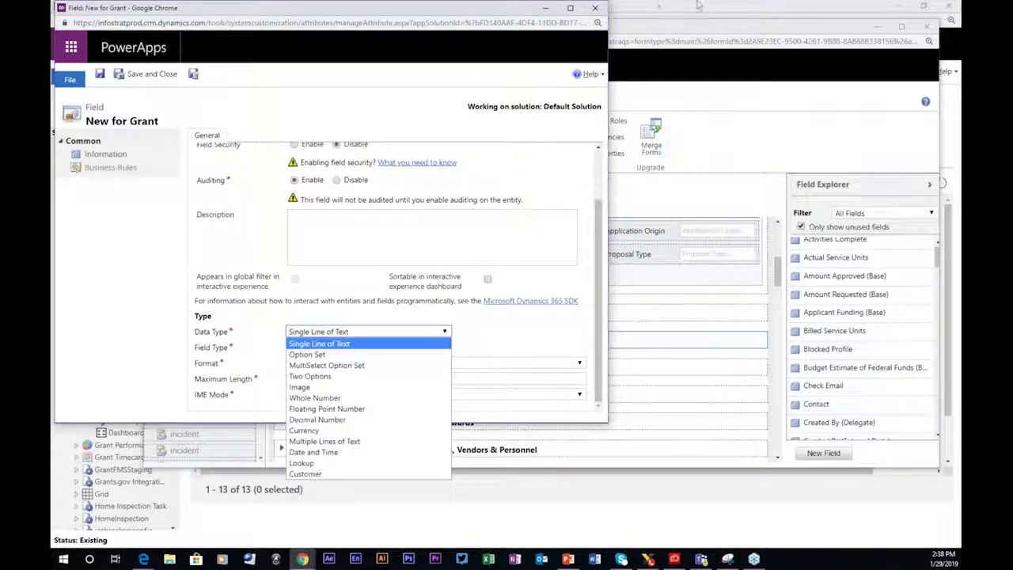
Close the new Grant field without saving it, along with the form editor and the default solution window.
{"action": "left_click", "coordinate": [595, 8]}
{"action": "left_click", "coordinate": [595, 10]}
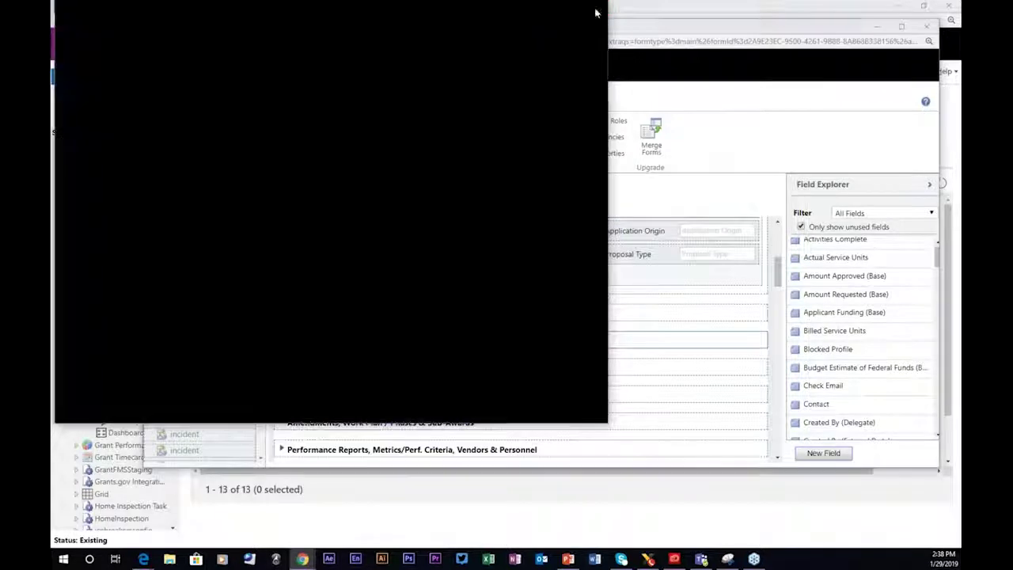
{"action": "left_click", "coordinate": [926, 29]}
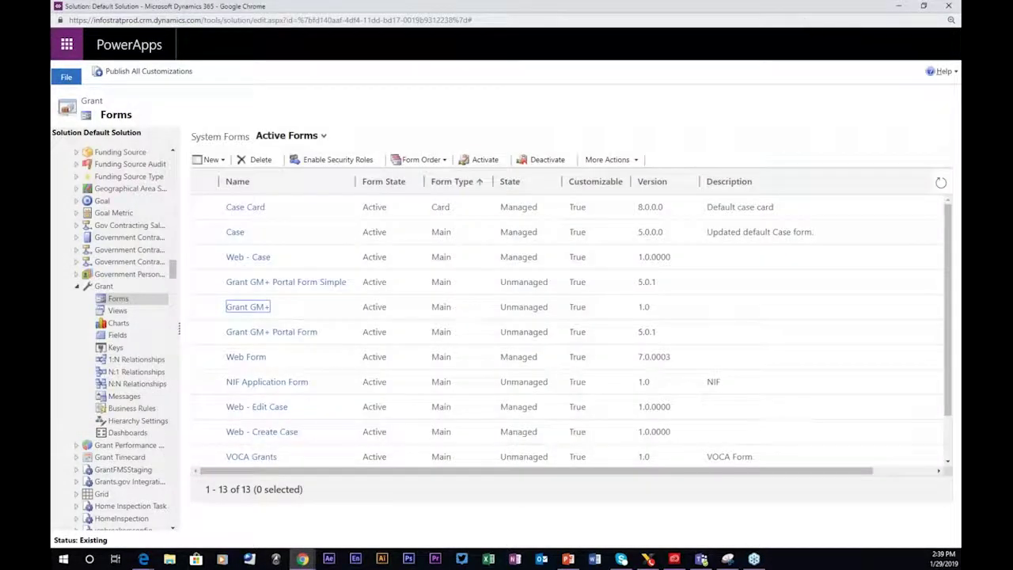
{"action": "double_click", "coordinate": [800, 9]}
{"action": "left_click", "coordinate": [449, 62]}
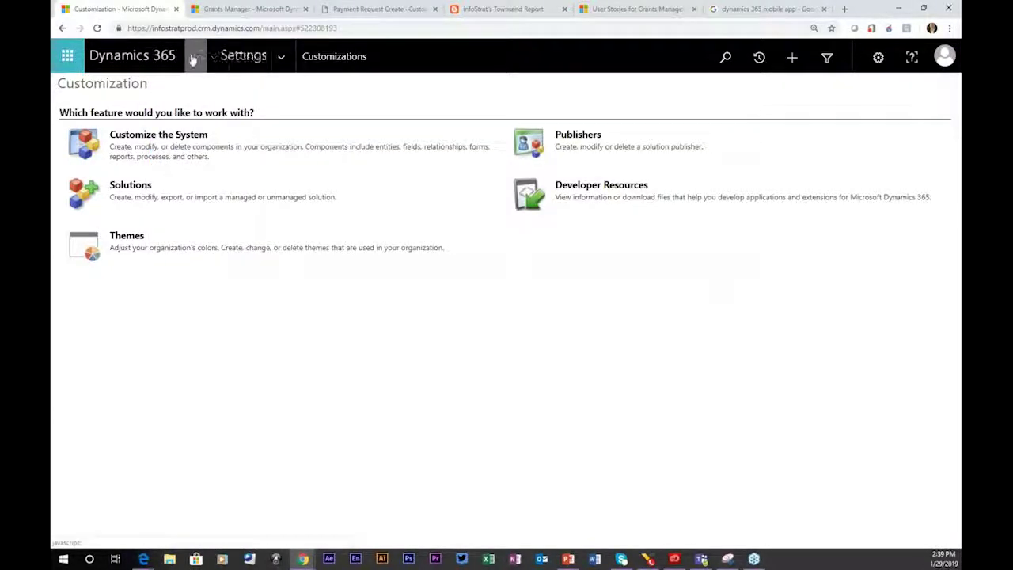
Go from Settings to the Grants Manager area and open its list of active grants and applications.
{"action": "left_click", "coordinate": [282, 60]}
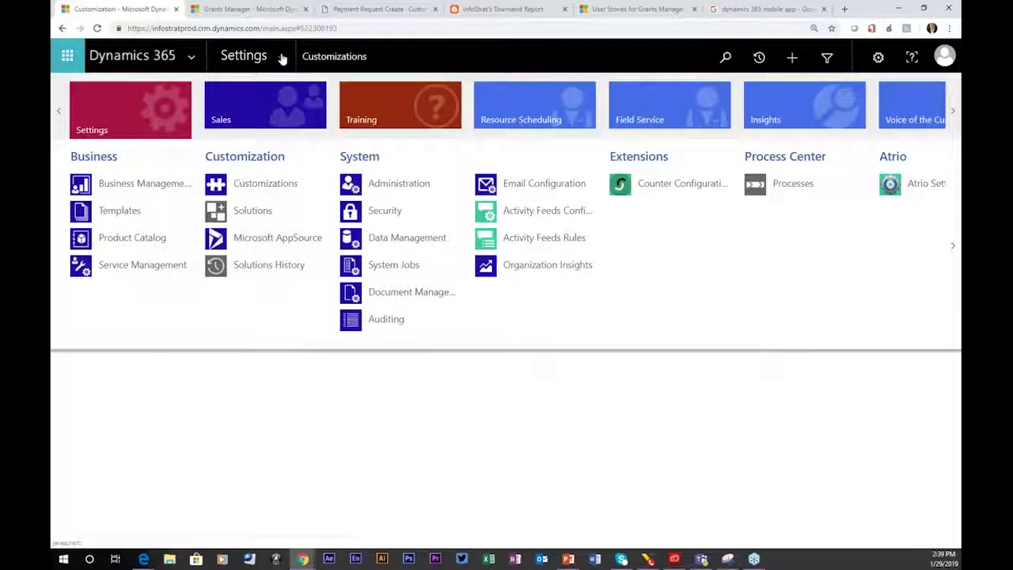
{"action": "left_click", "coordinate": [58, 114]}
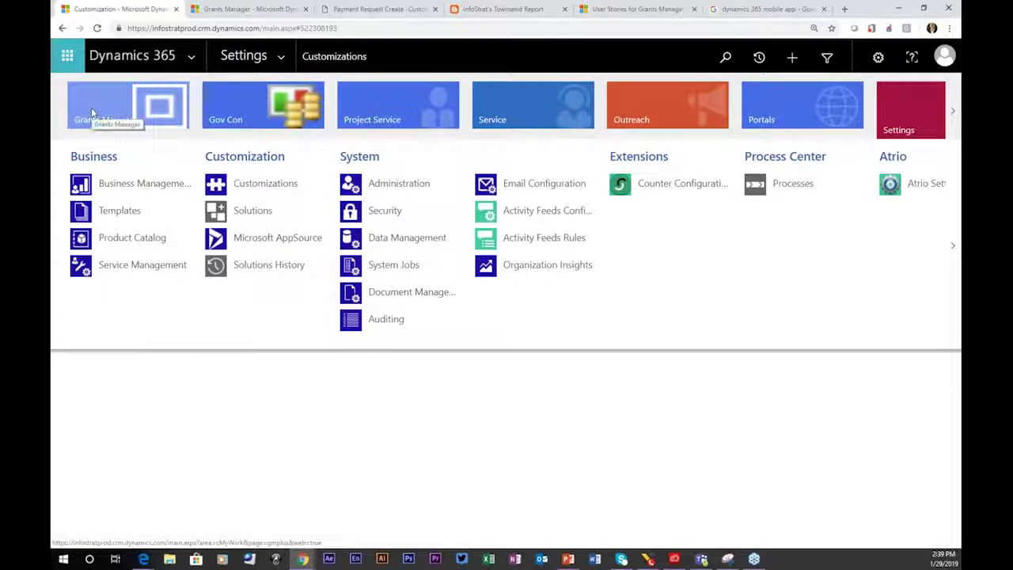
{"action": "left_click", "coordinate": [91, 109]}
{"action": "left_click", "coordinate": [112, 222]}
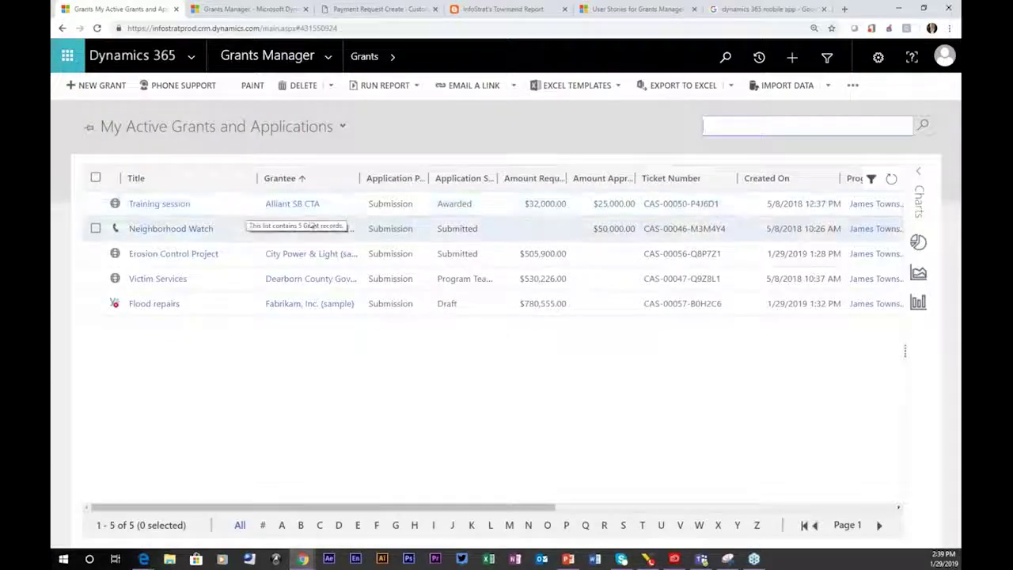
Open the Neighborhood Watch grant, display its available forms and choose the VOCA Grants form.
{"action": "left_click", "coordinate": [159, 229]}
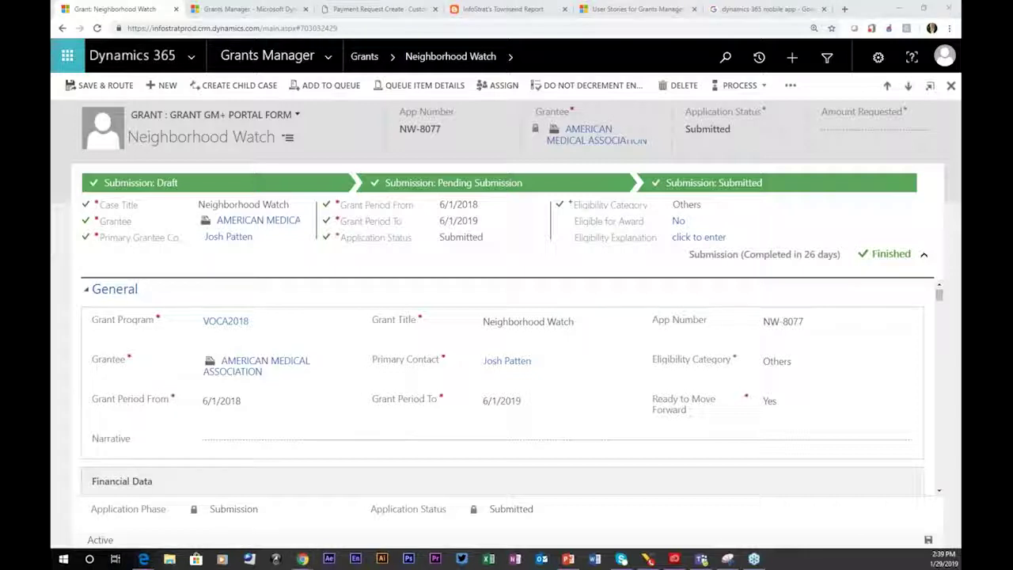
{"action": "left_click", "coordinate": [297, 116]}
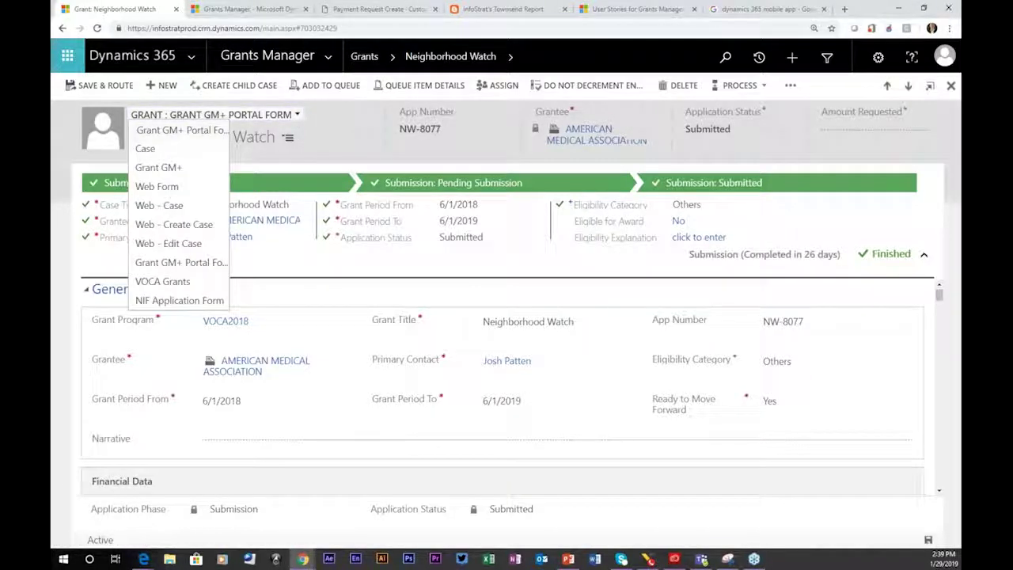
{"action": "left_click", "coordinate": [164, 284]}
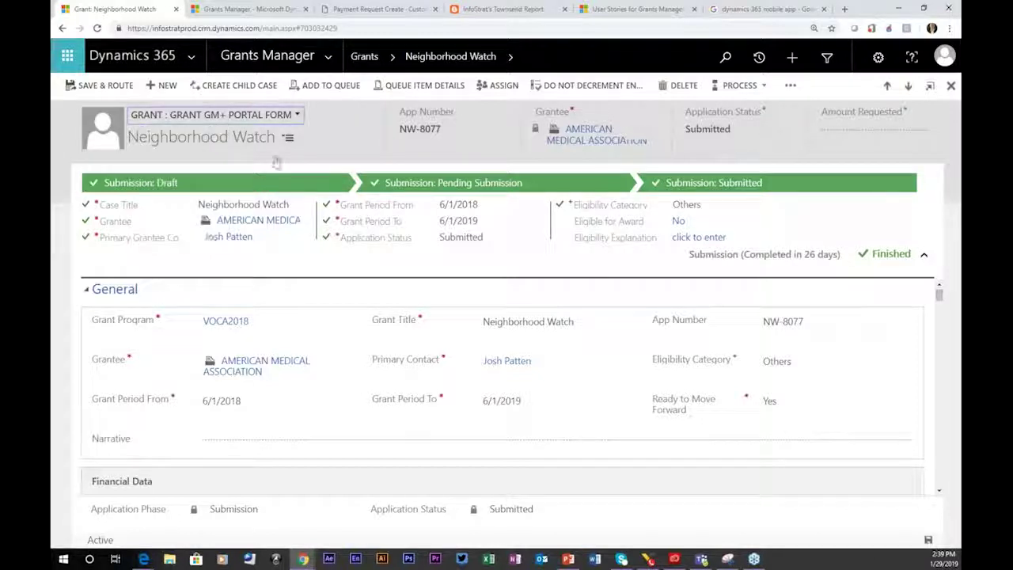